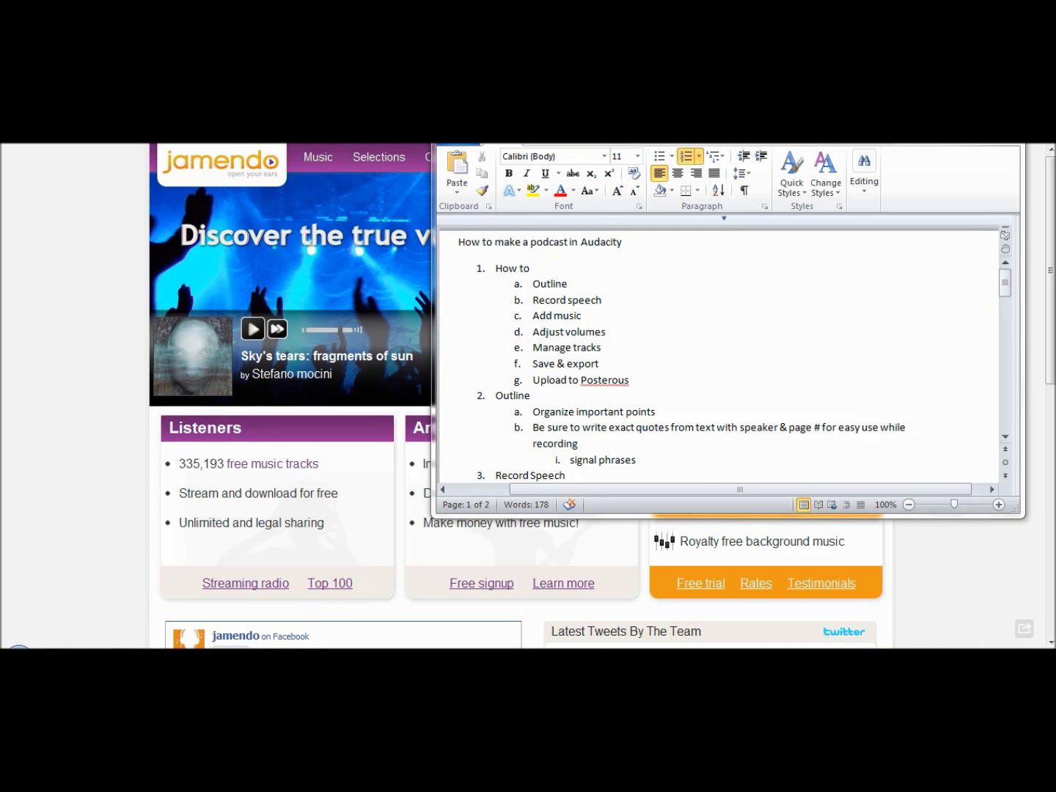
Arrange the browser and Word windows with the outline in front, scrolled to Record Speech.
left_click_drag(628, 116, 638, 168)
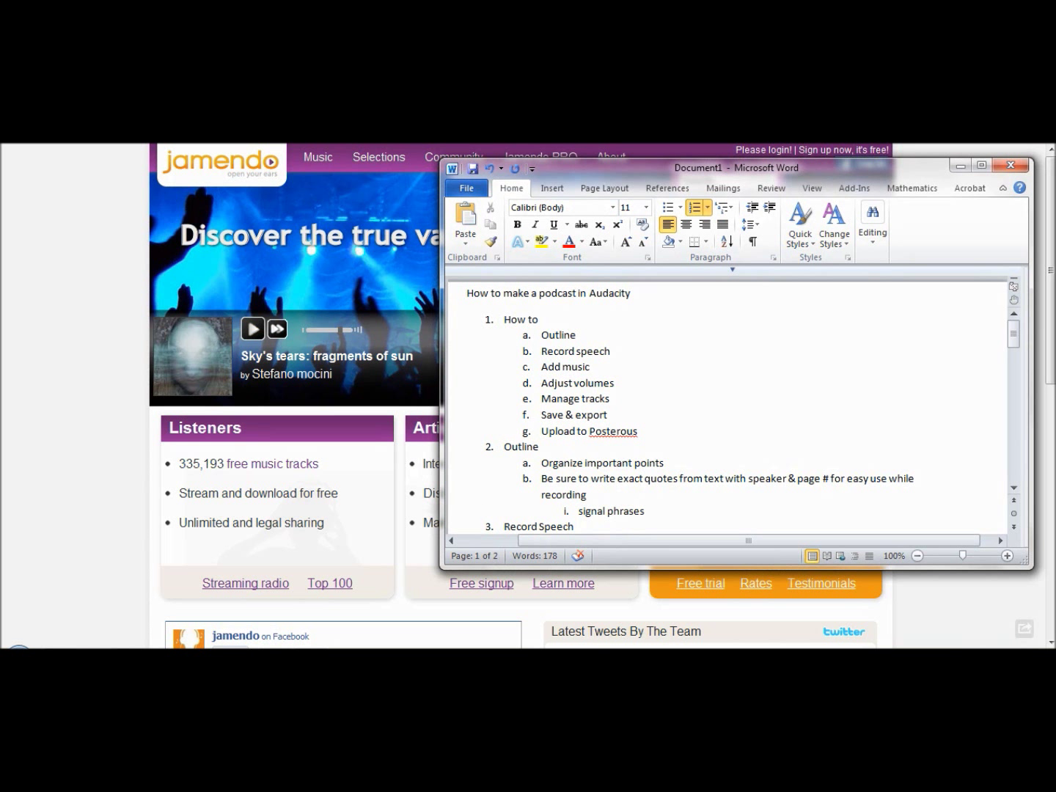
key("super+Left")
left_click_drag(472, 105, 462, 164)
left_click(659, 172)
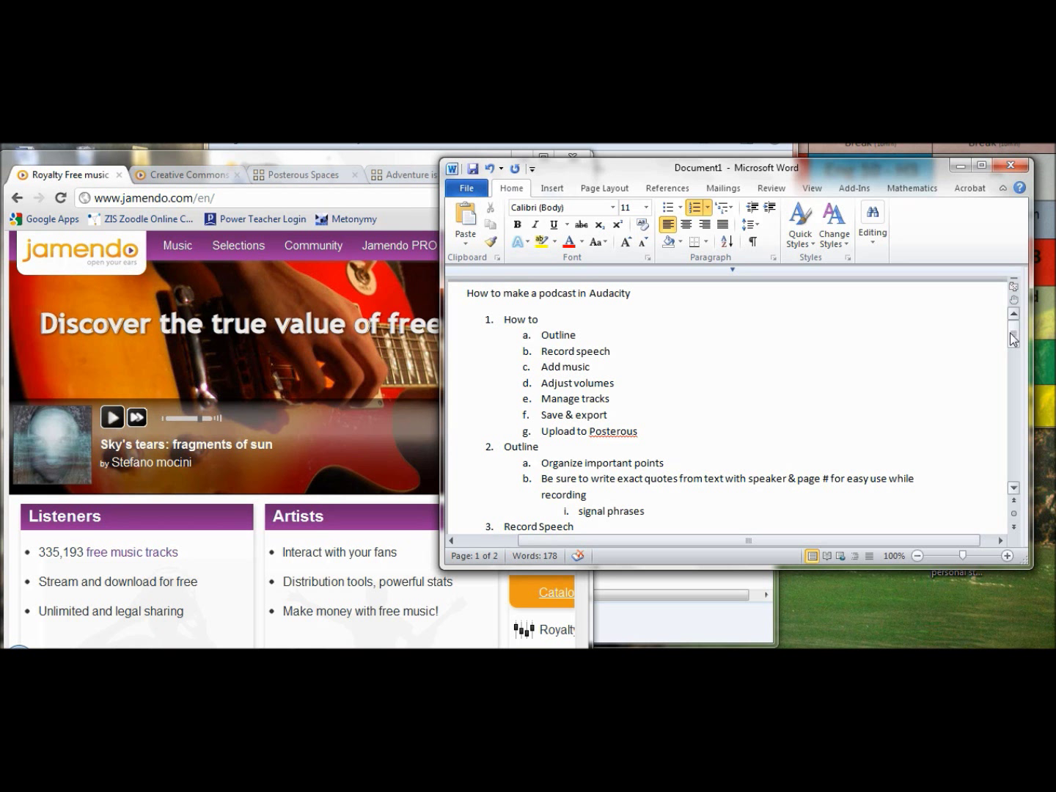
left_click_drag(1011, 334, 1013, 357)
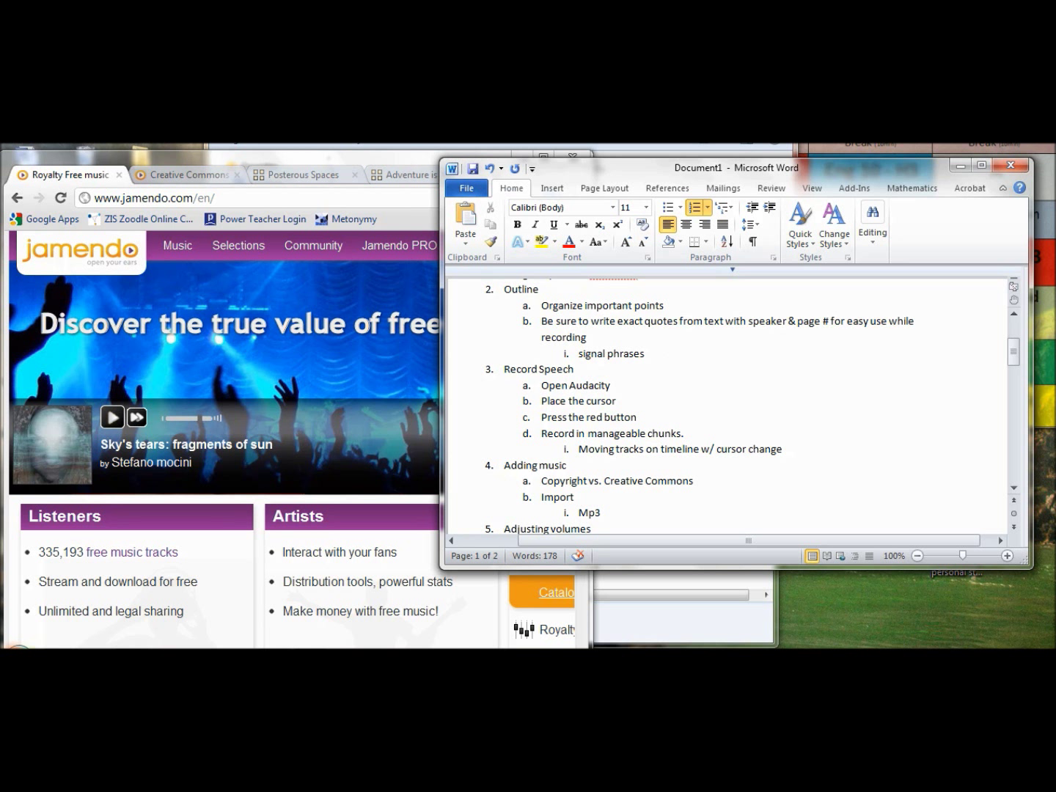
left_click(18, 647)
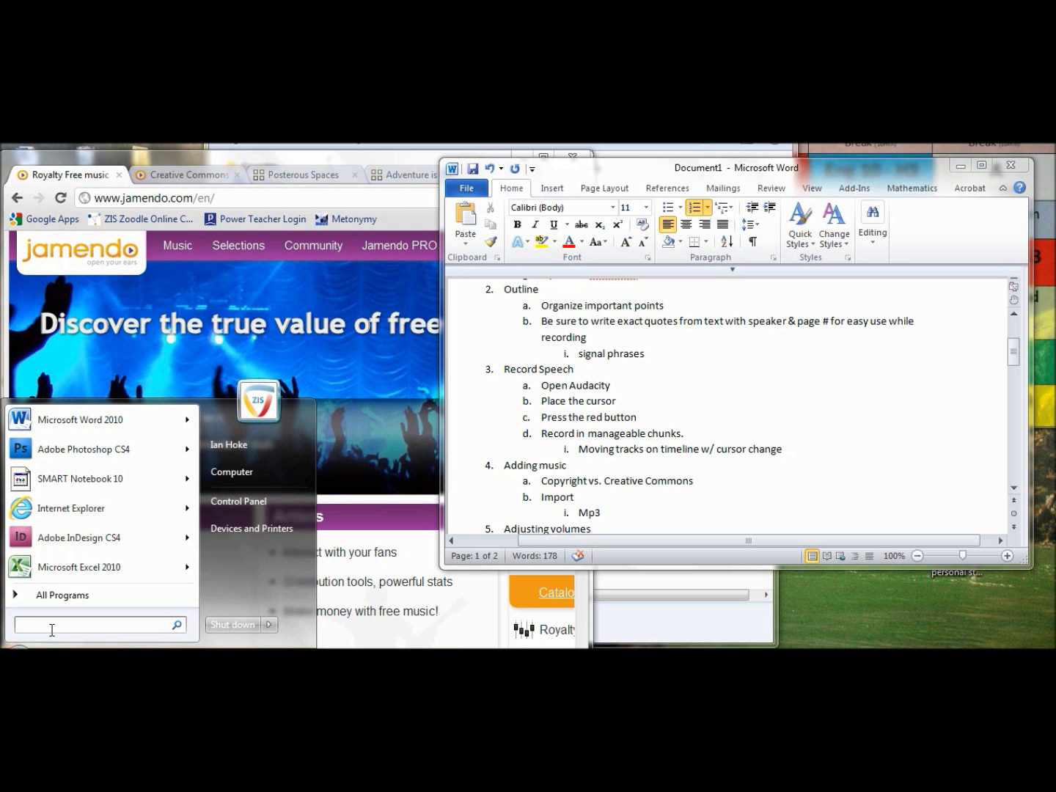
Launch Audacity by searching 'auda' and position its window fully on screen.
type("auda")
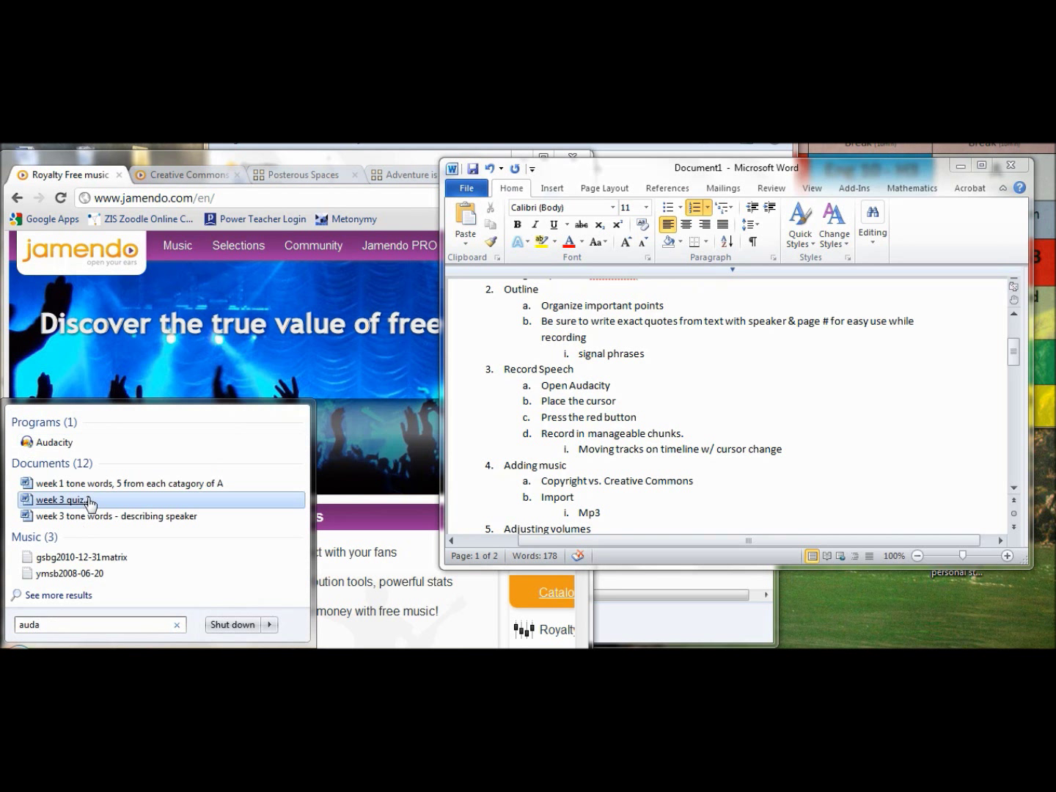
left_click(60, 445)
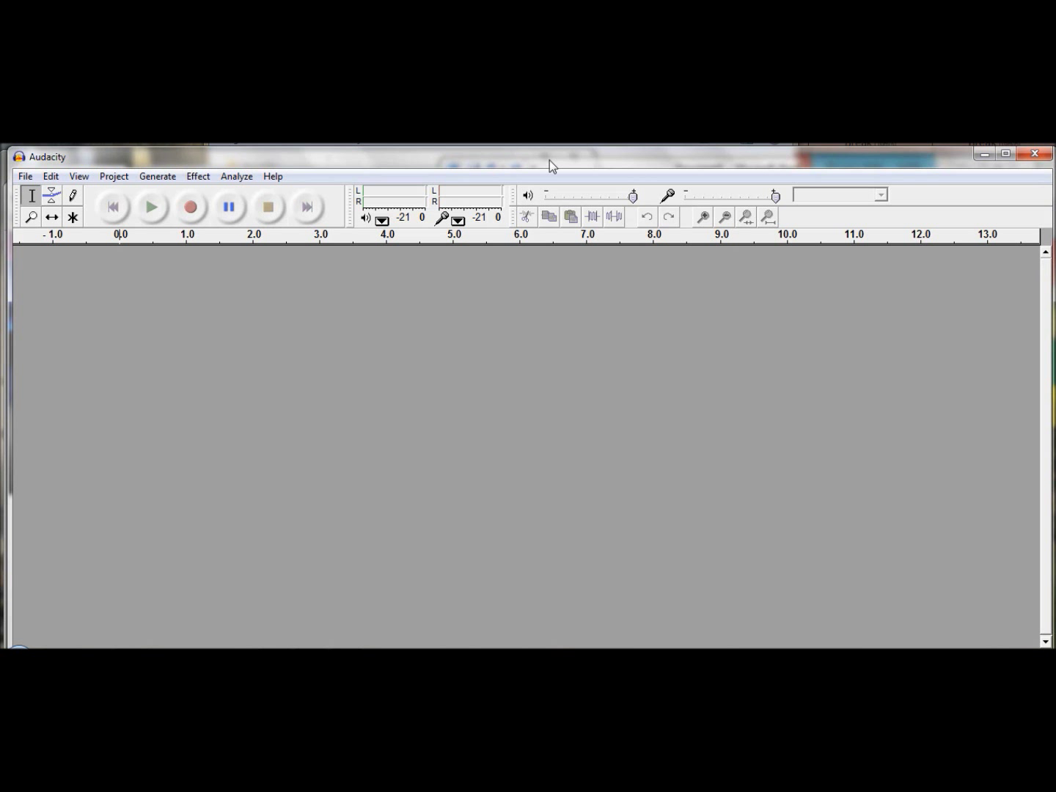
left_click_drag(551, 159, 551, 97)
key("alt+Tab")
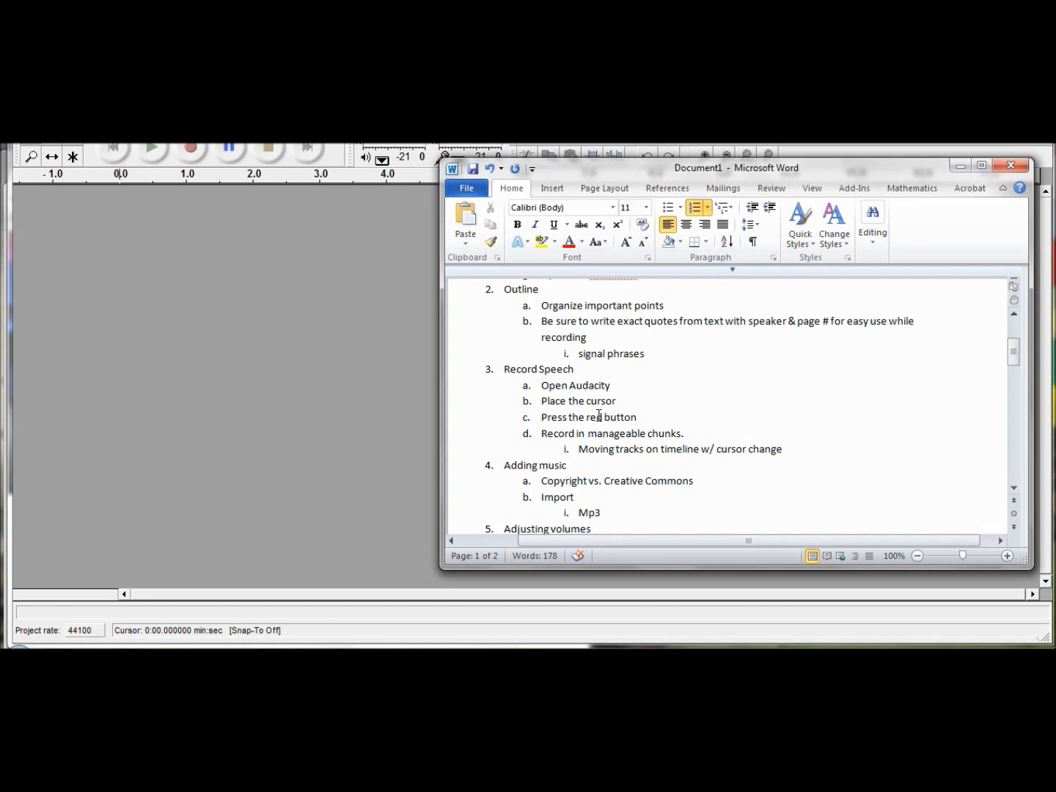
left_click(330, 325)
left_click_drag(401, 103, 400, 149)
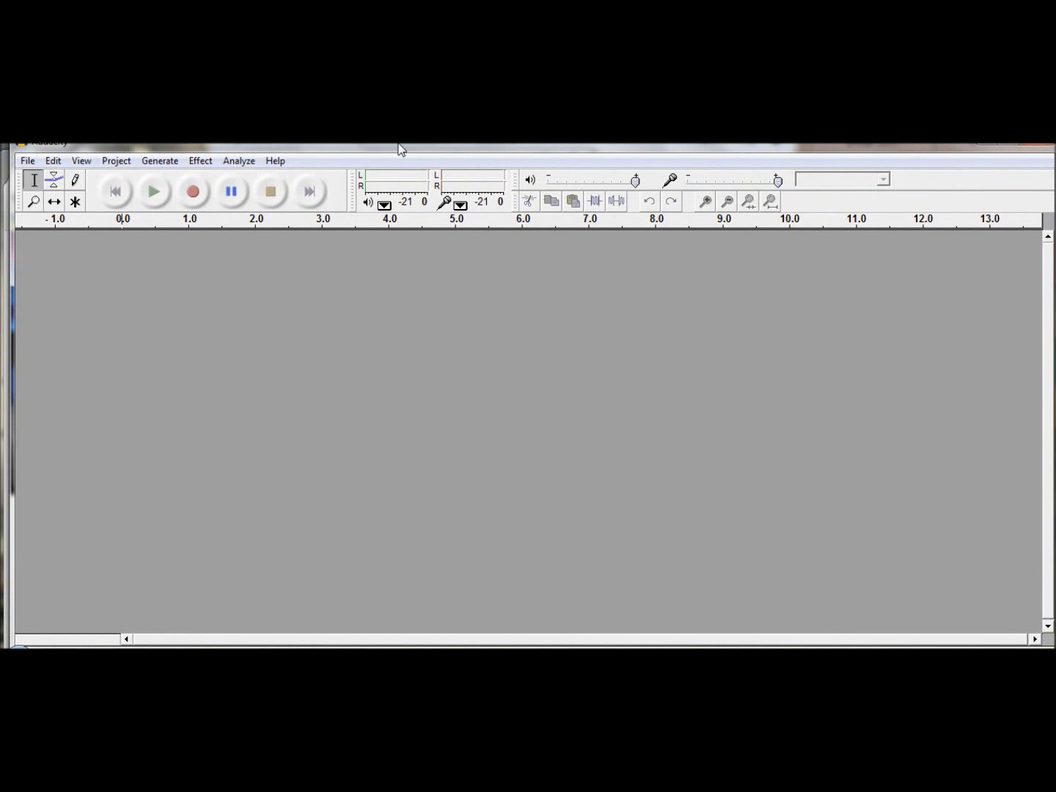
Record a speech take to about 6.3 s, then a second take starting at 6.3 s.
left_click(195, 194)
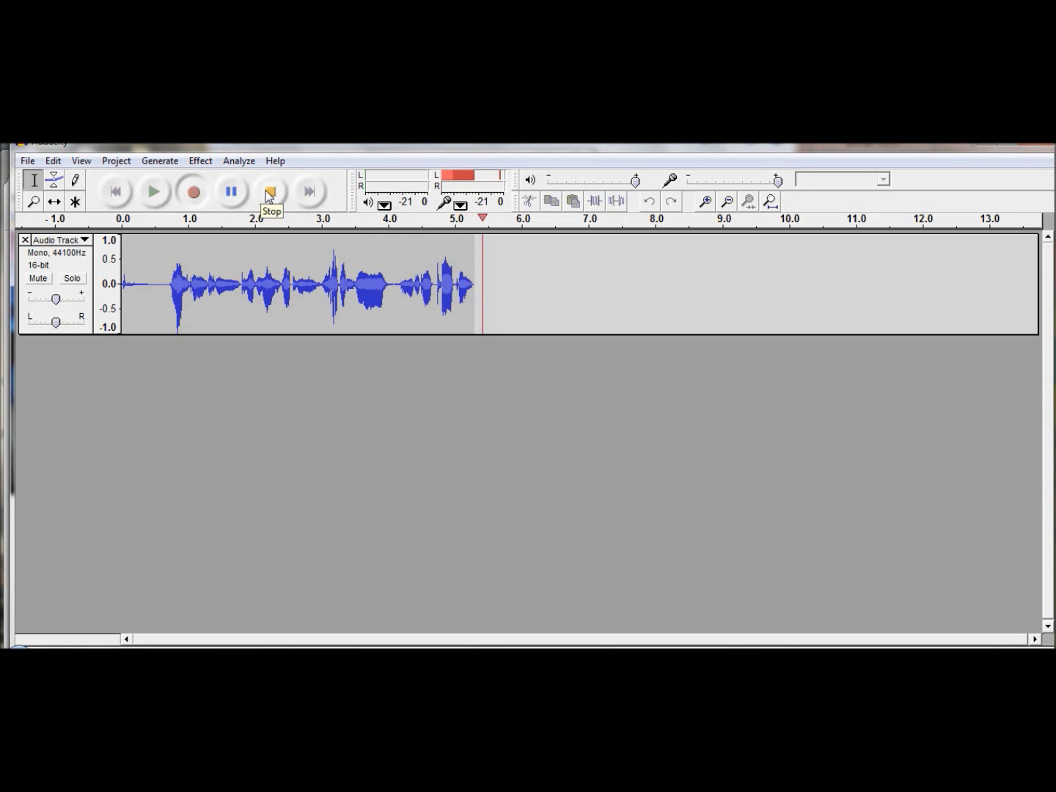
left_click(268, 193)
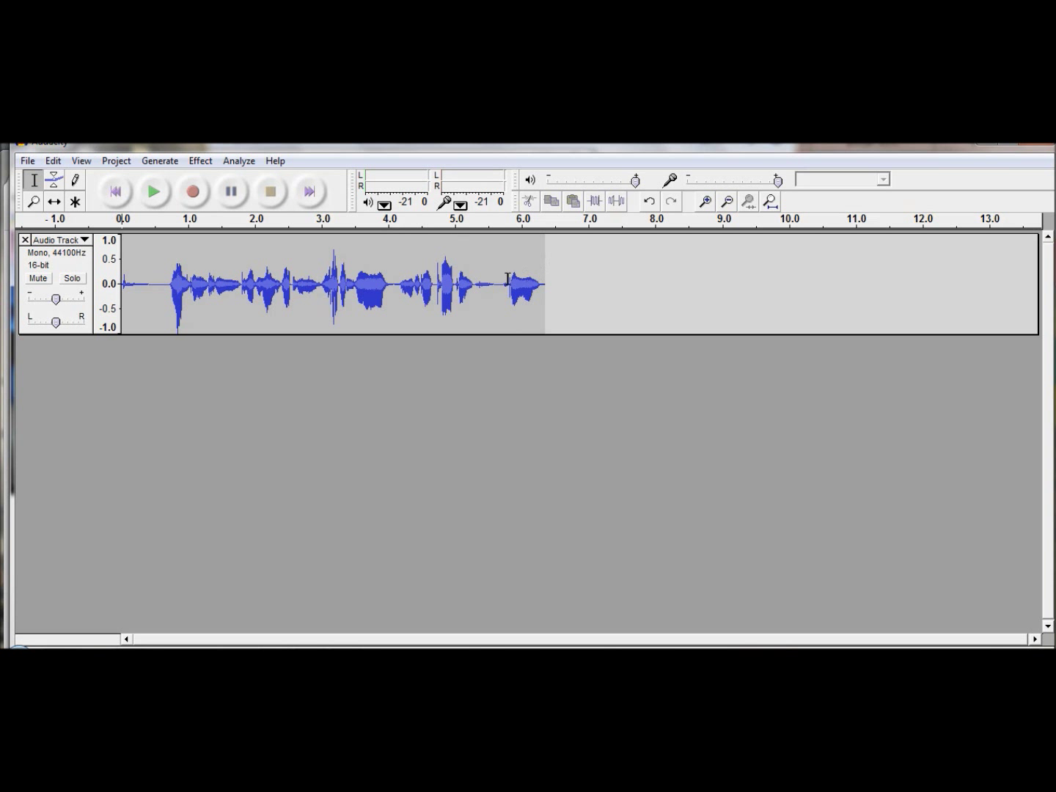
left_click(457, 281)
left_click(584, 278)
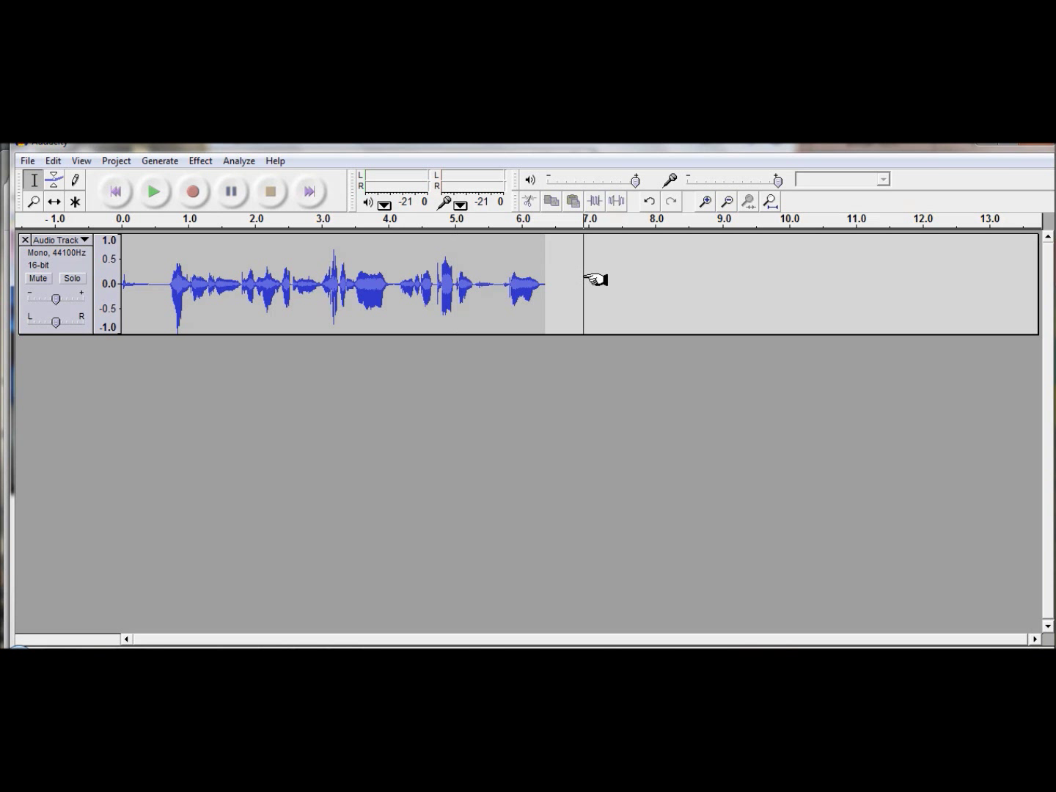
left_click(546, 281)
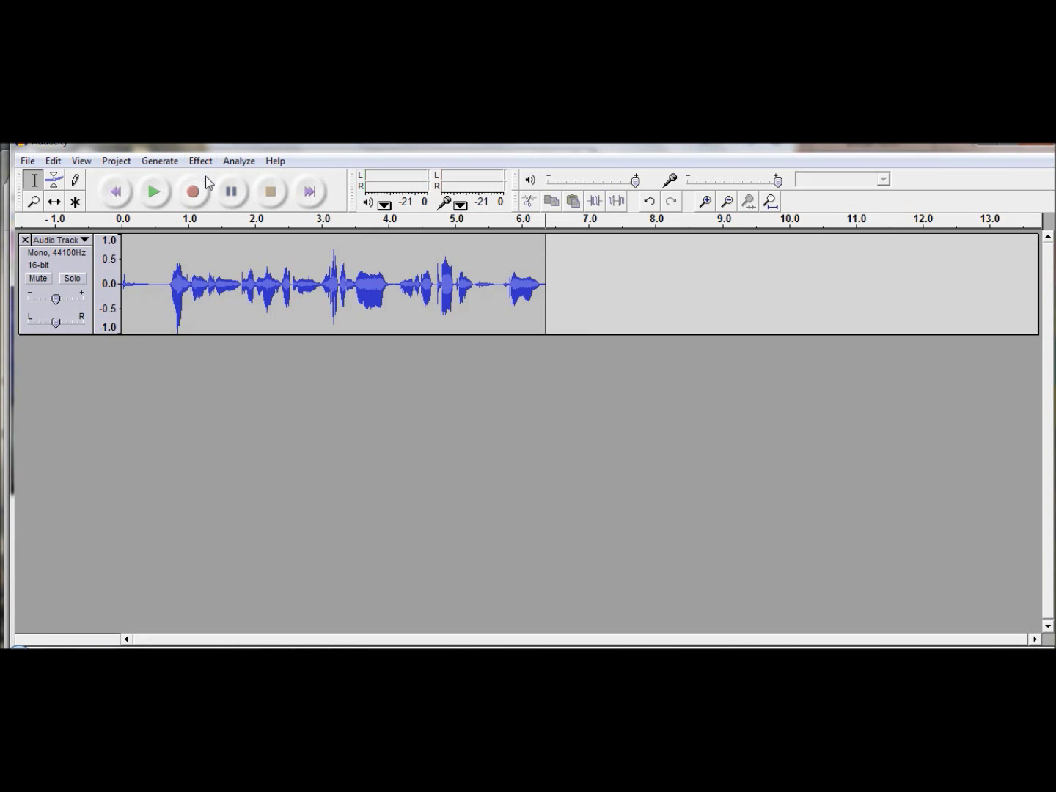
left_click(194, 191)
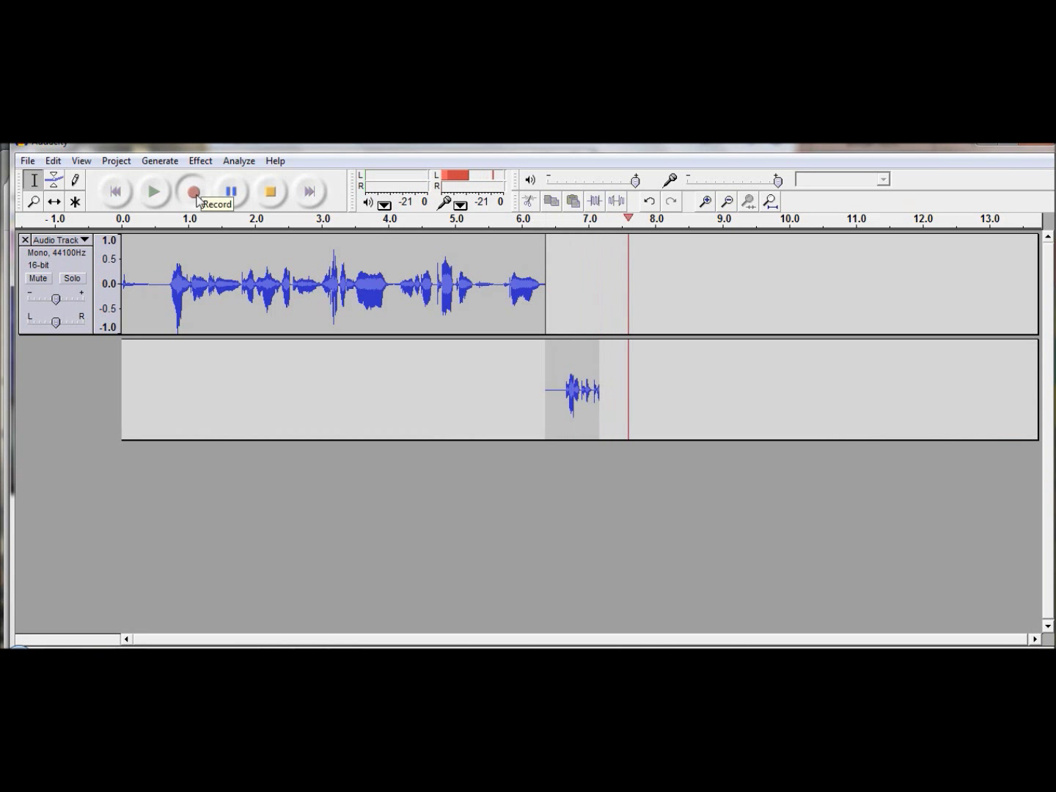
left_click(271, 192)
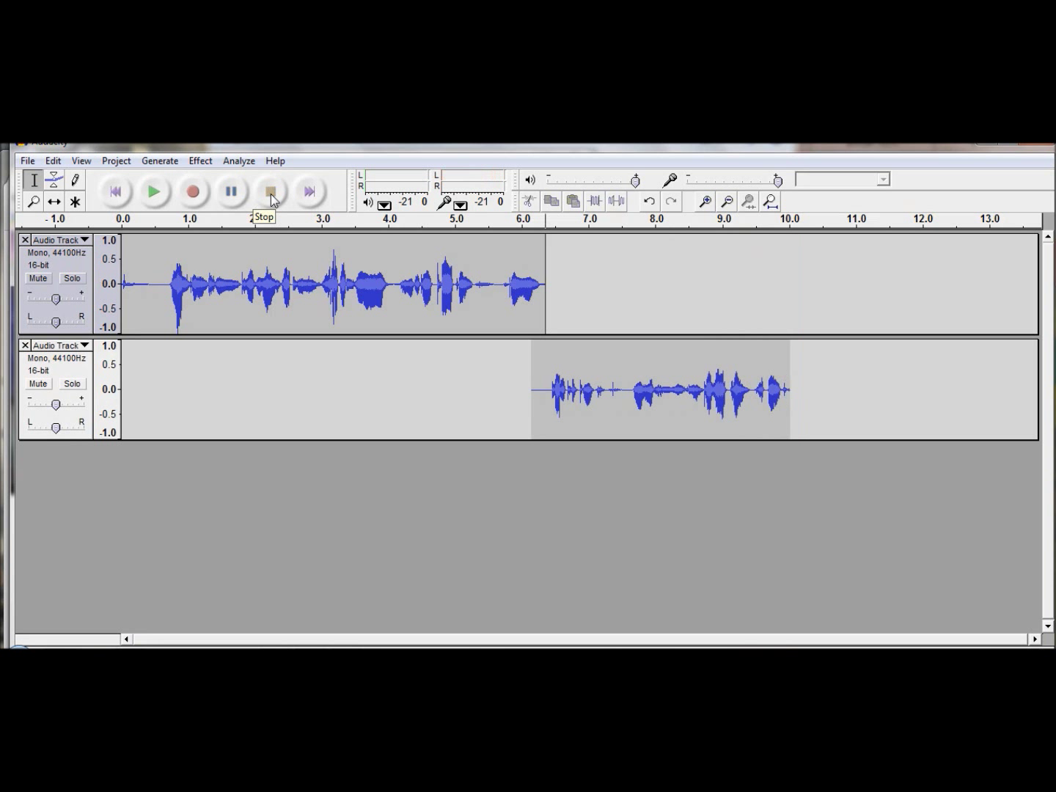
Rename the first track from 'Audio Track' to 'Intro 1' and return to the Word outline.
left_click(74, 240)
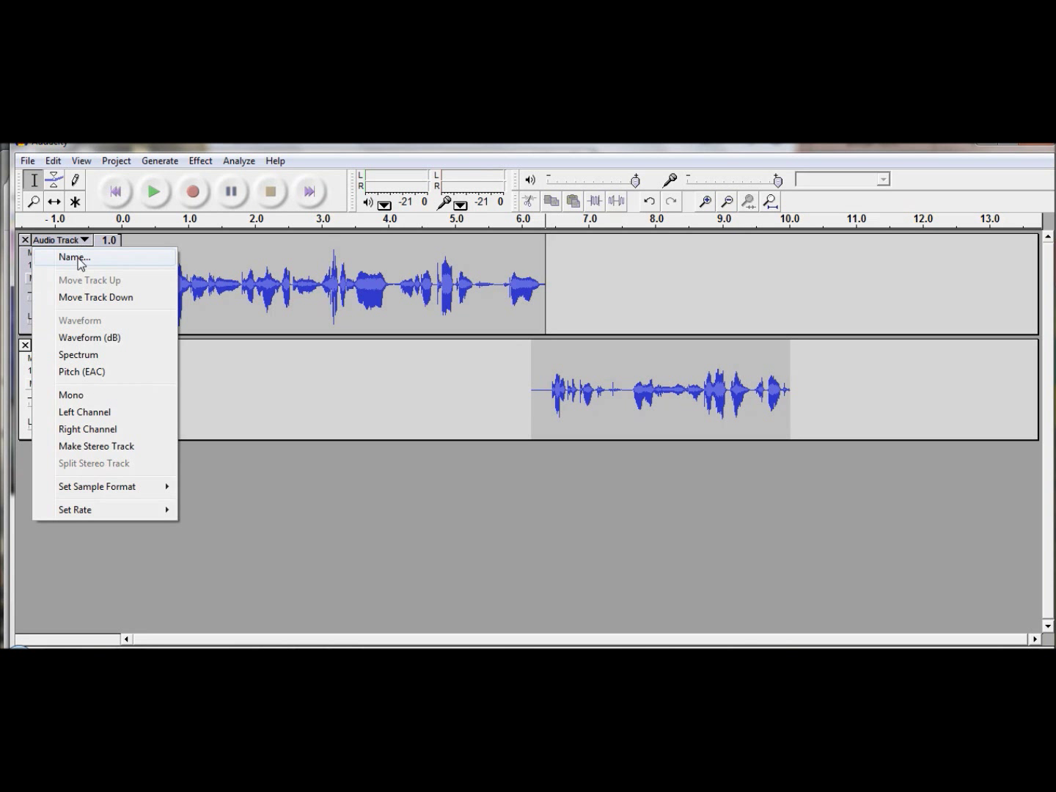
left_click(79, 260)
left_click_drag(487, 380, 368, 396)
type("Intro 1")
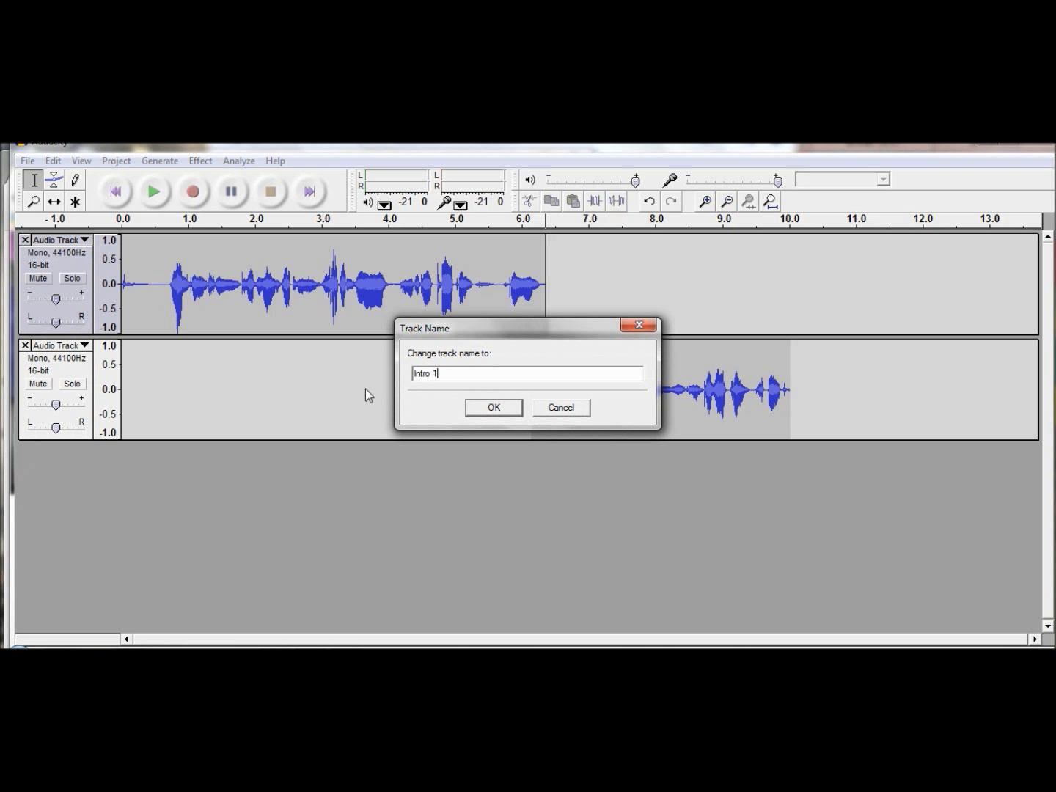
key("Return")
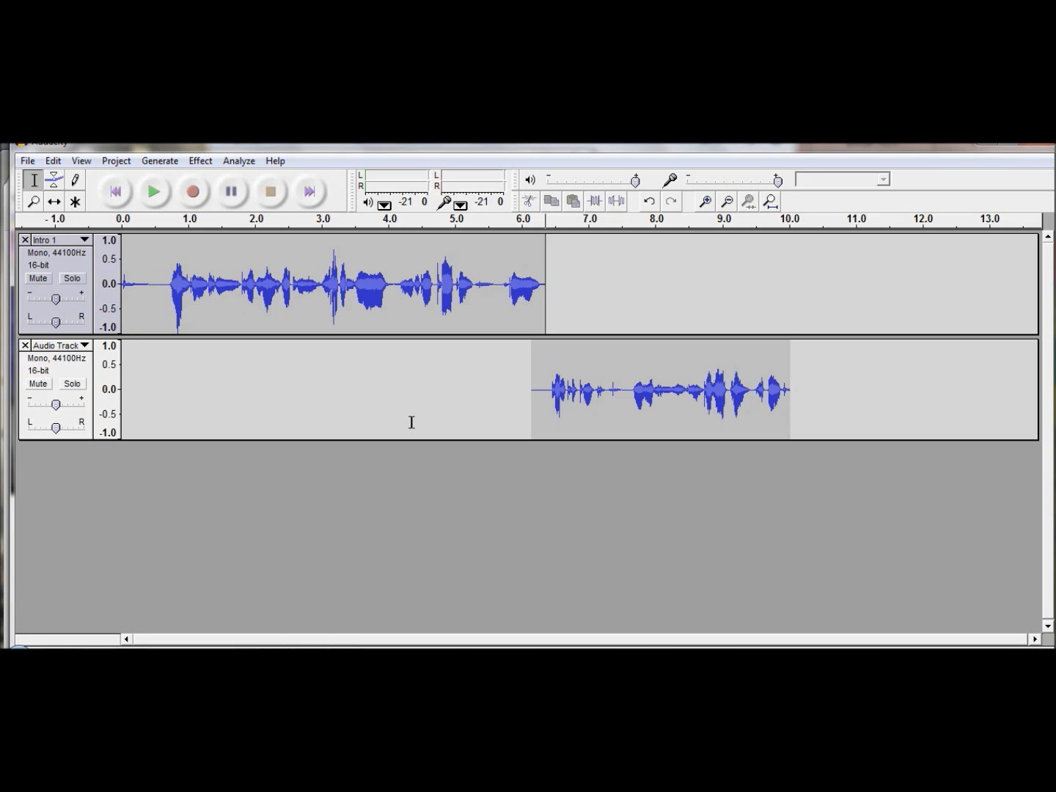
left_click(311, 630)
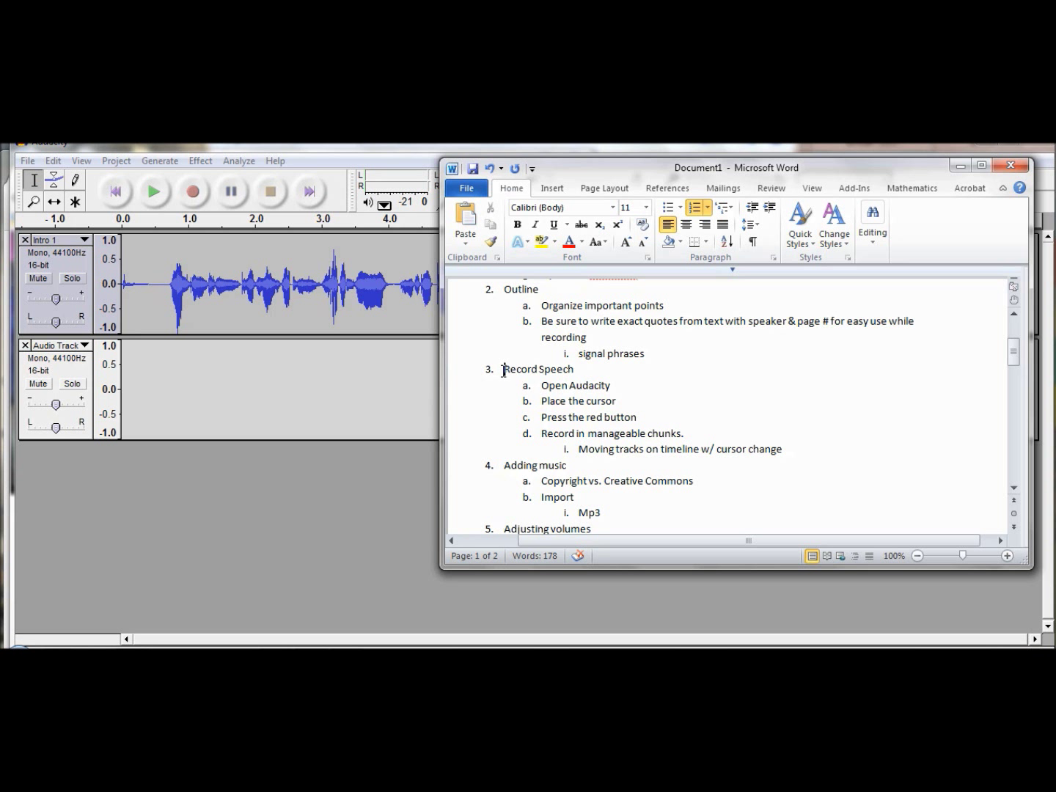
Highlight the Record Speech steps in the Word outline, then return to Audacity.
left_click_drag(504, 369, 614, 398)
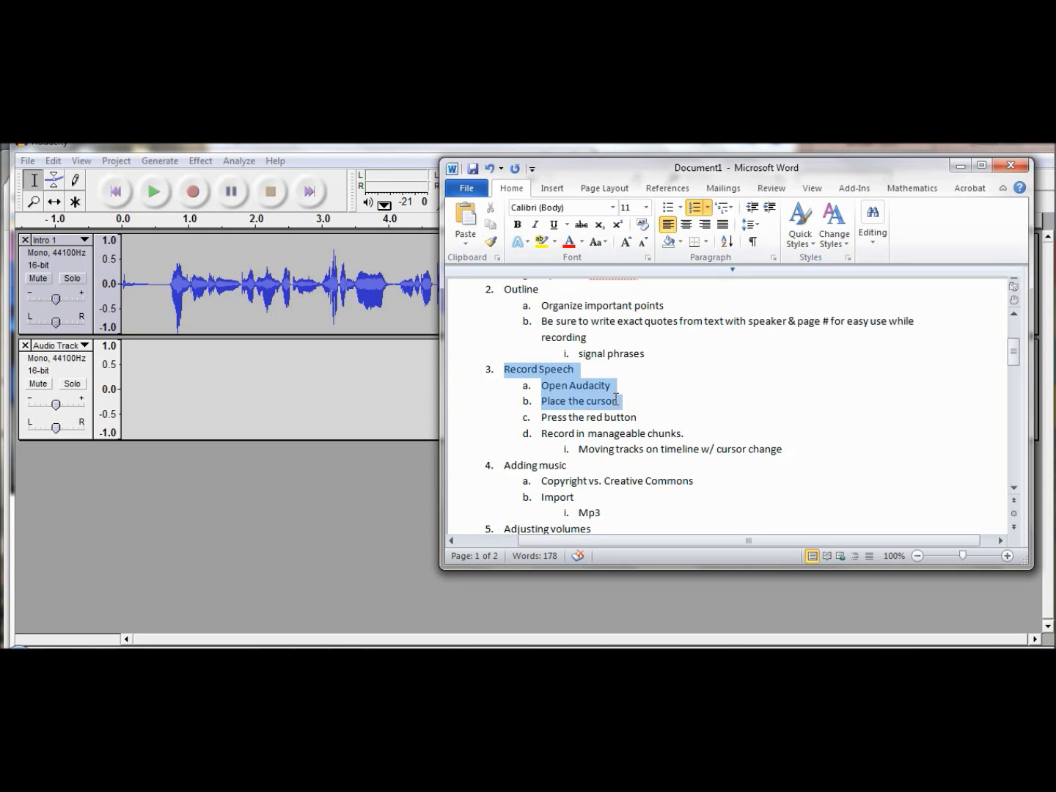
left_click(616, 401)
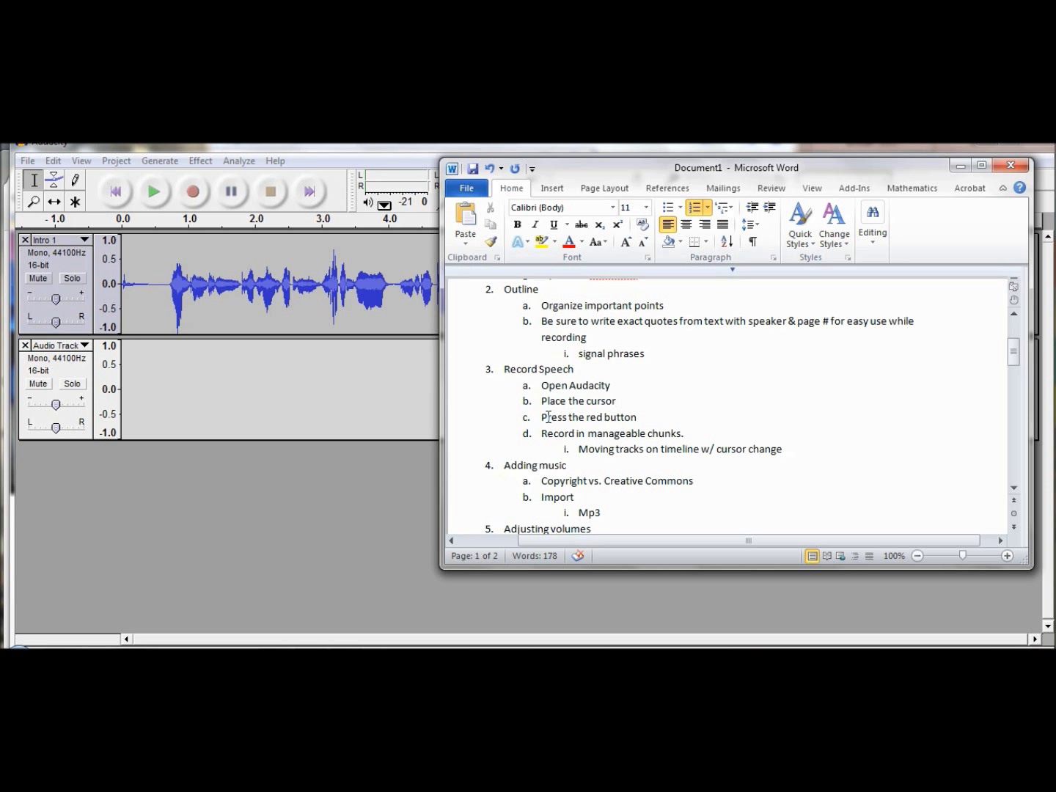
left_click_drag(542, 417, 784, 451)
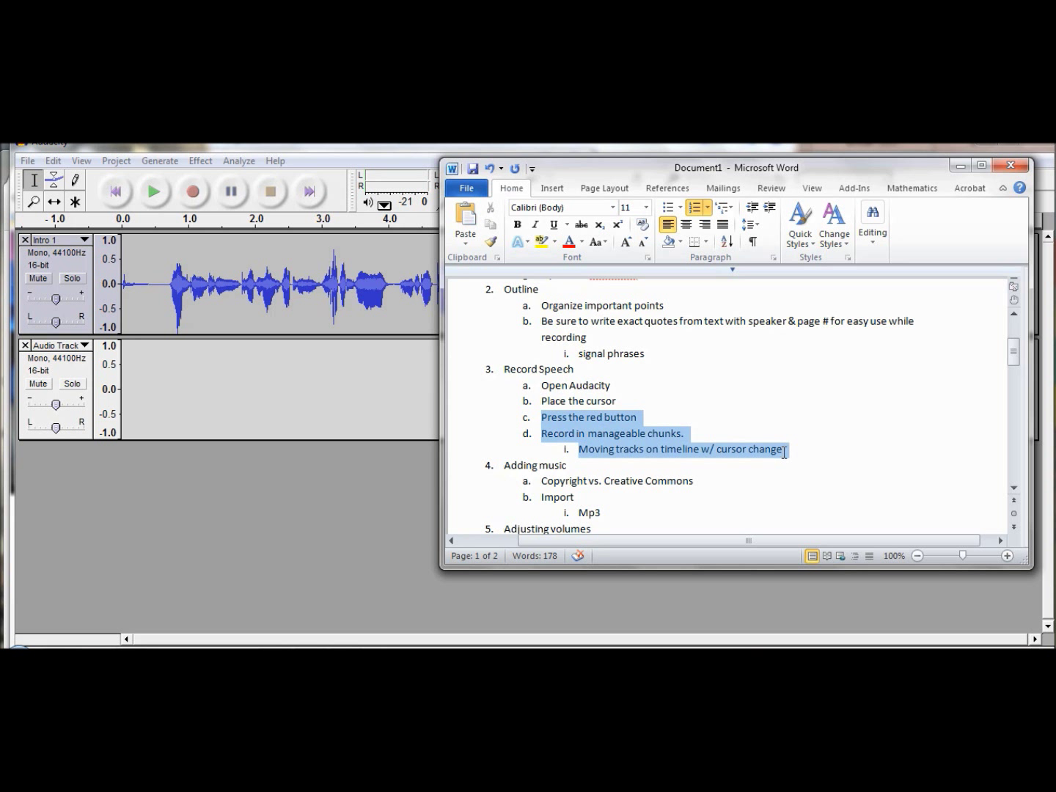
left_click(371, 155)
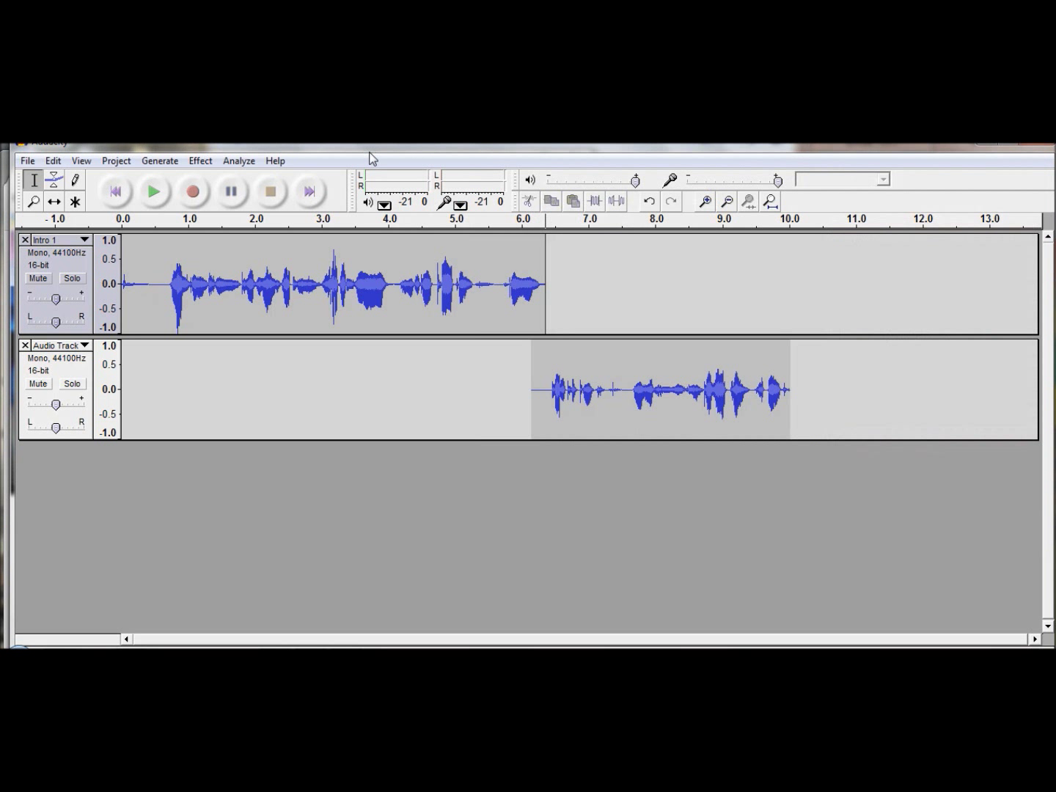
Time-shift the clips, delete the Intro 1 track, and move the remaining clip to about 0.3 s.
left_click(56, 205)
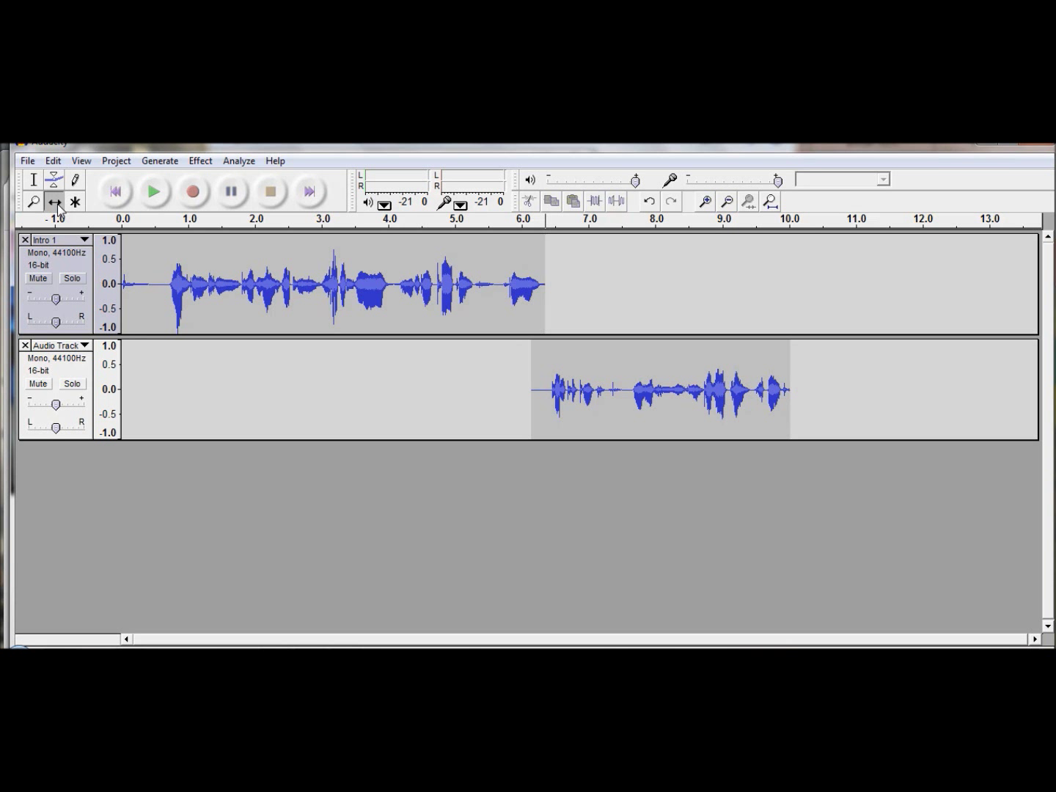
left_click_drag(569, 352, 136, 352)
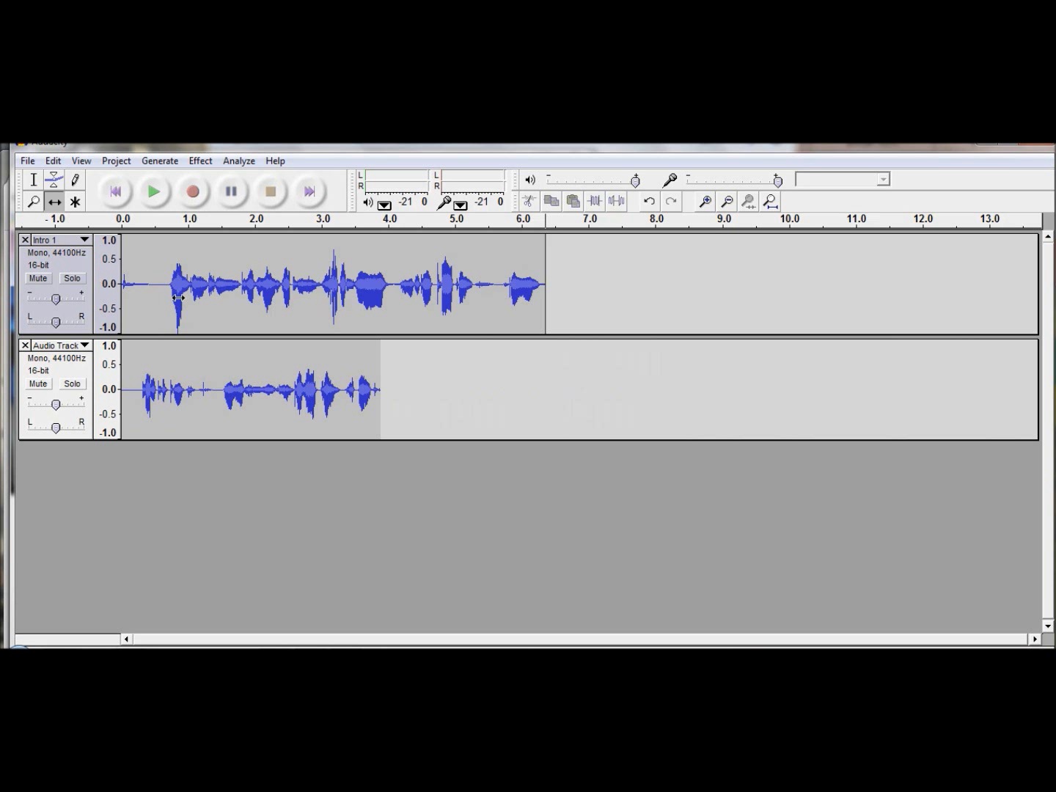
left_click_drag(178, 298, 453, 304)
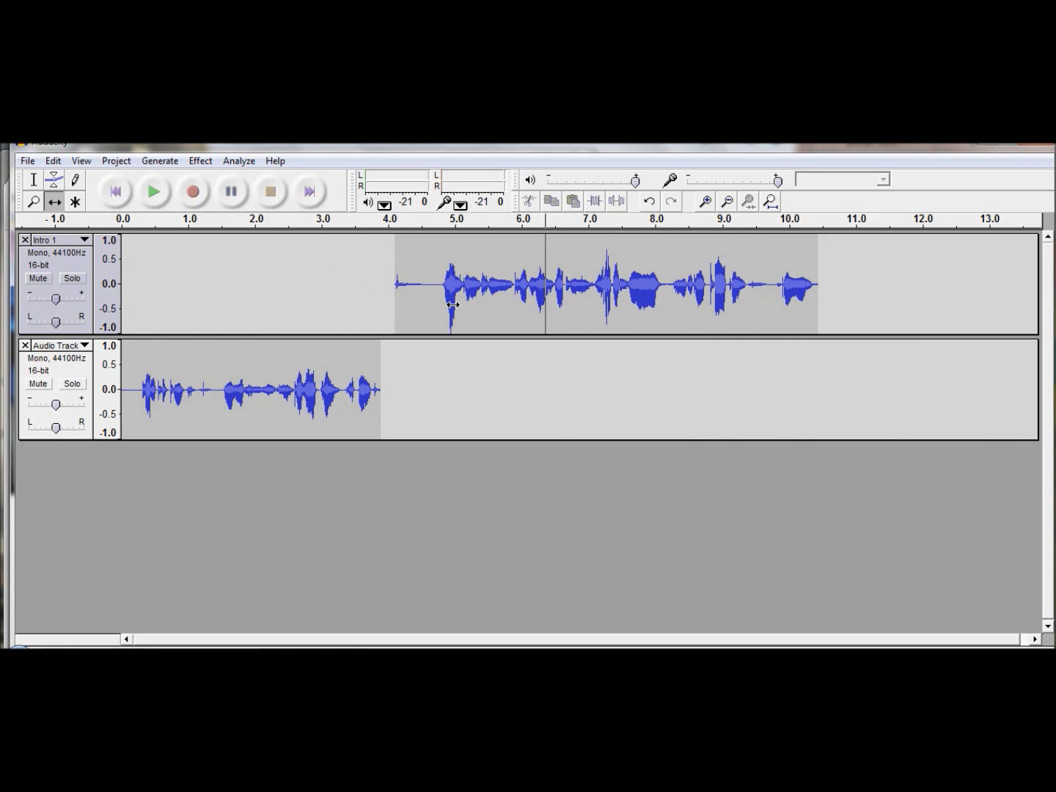
left_click(24, 240)
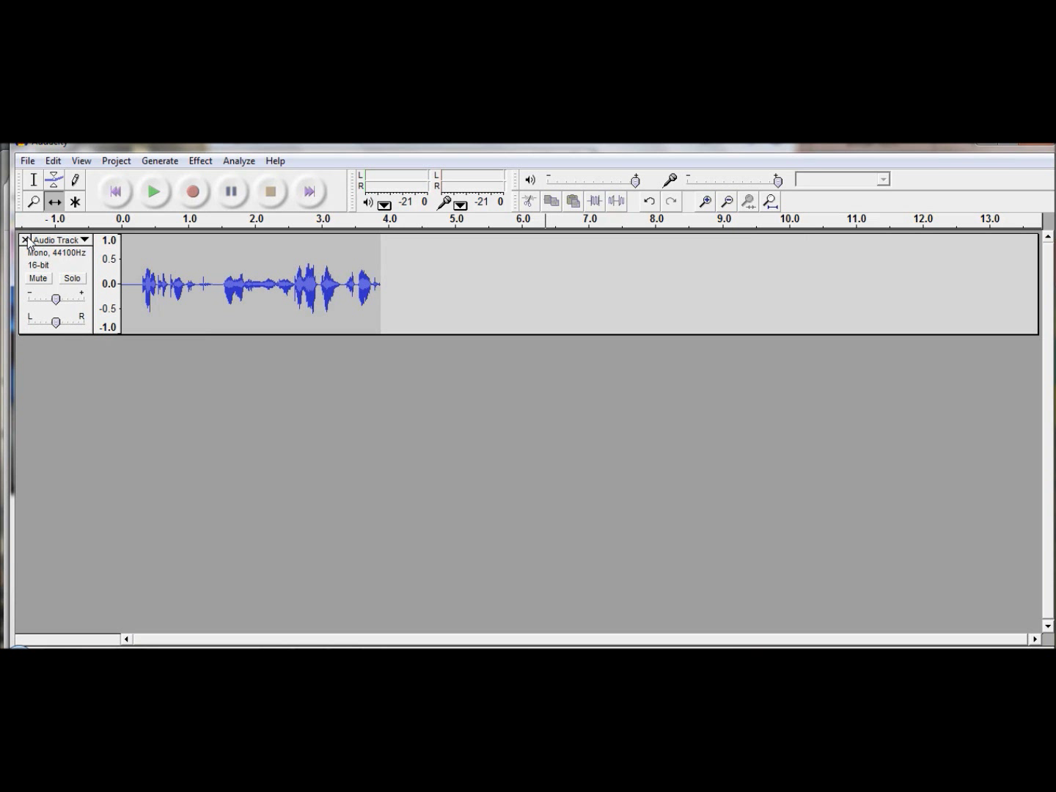
left_click_drag(266, 257, 320, 256)
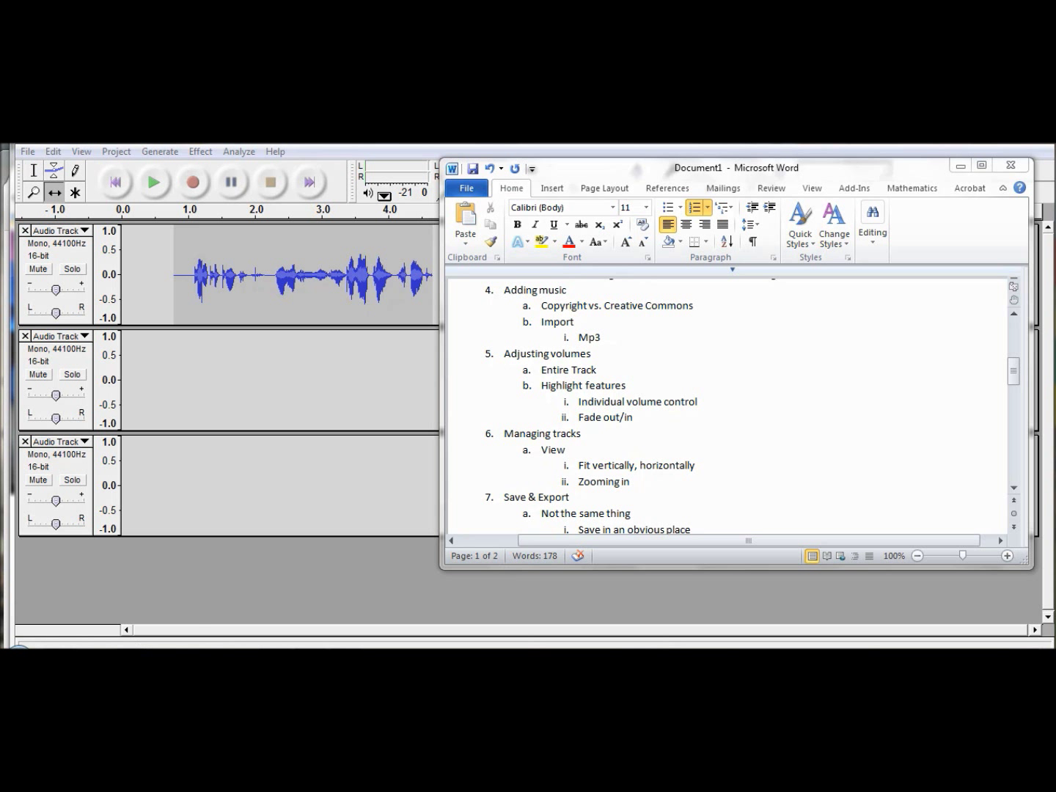
Widen the Jamendo browser window and browse the Creative Commons page's licence sections.
mouse_move(184, 646)
left_click(261, 597)
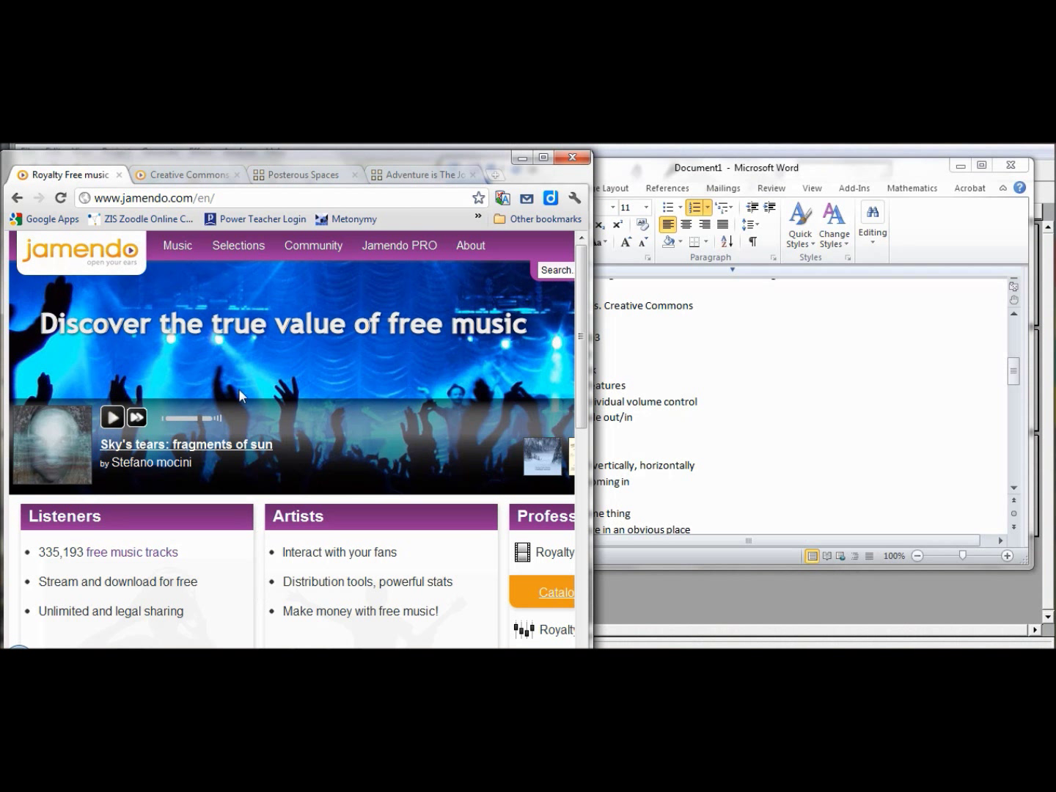
left_click_drag(593, 176, 815, 187)
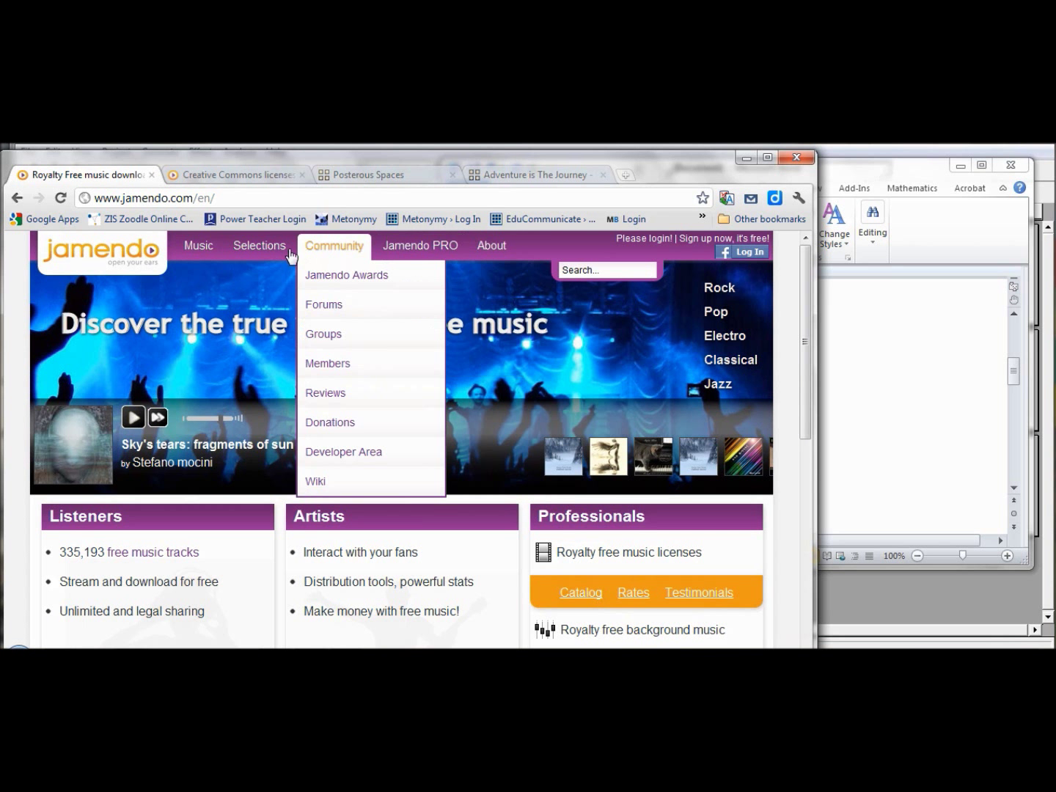
mouse_move(203, 251)
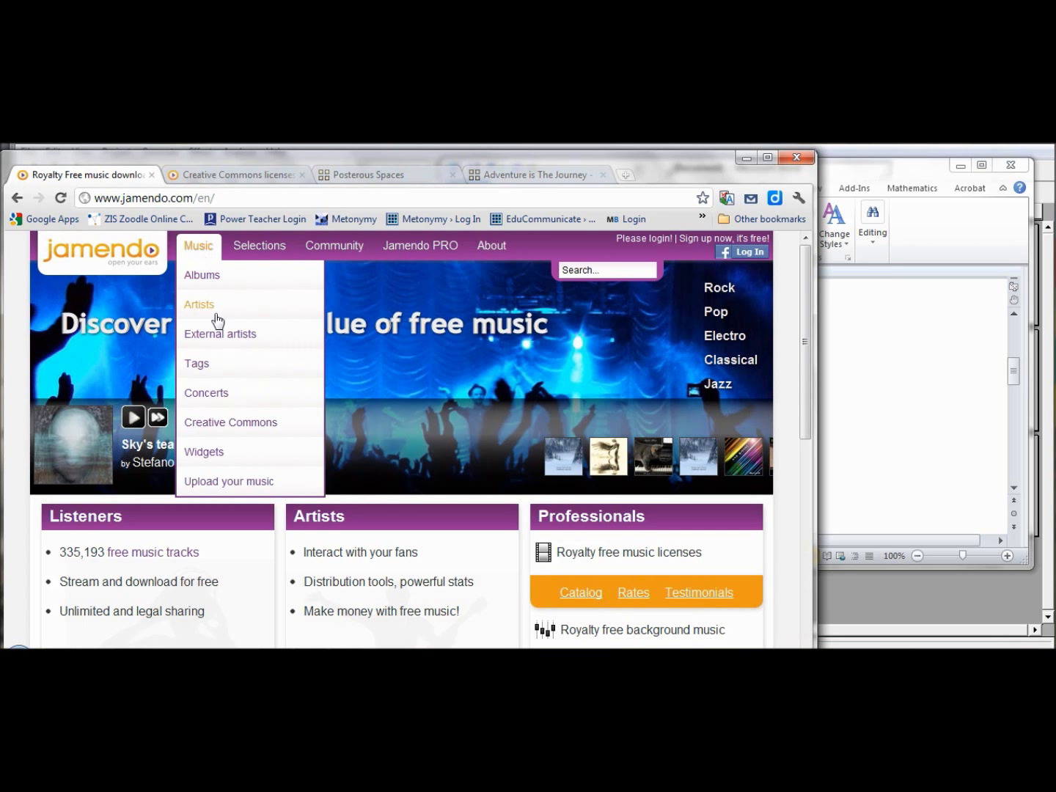
left_click(226, 174)
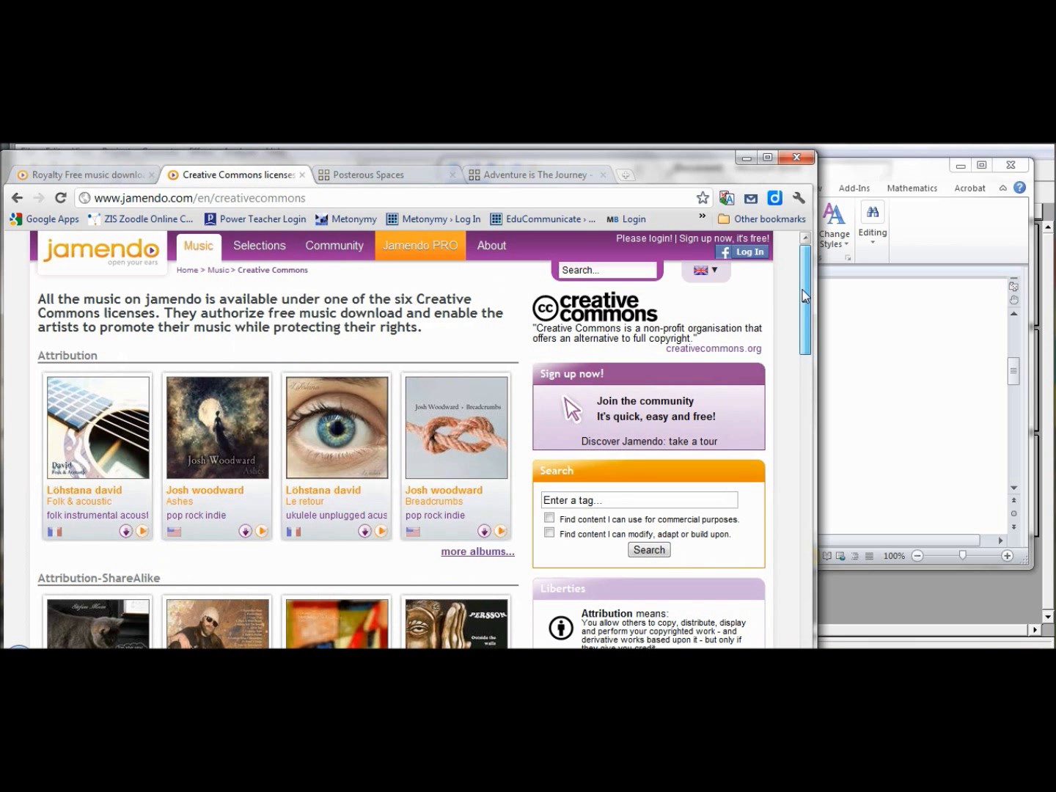
left_click_drag(804, 296, 804, 316)
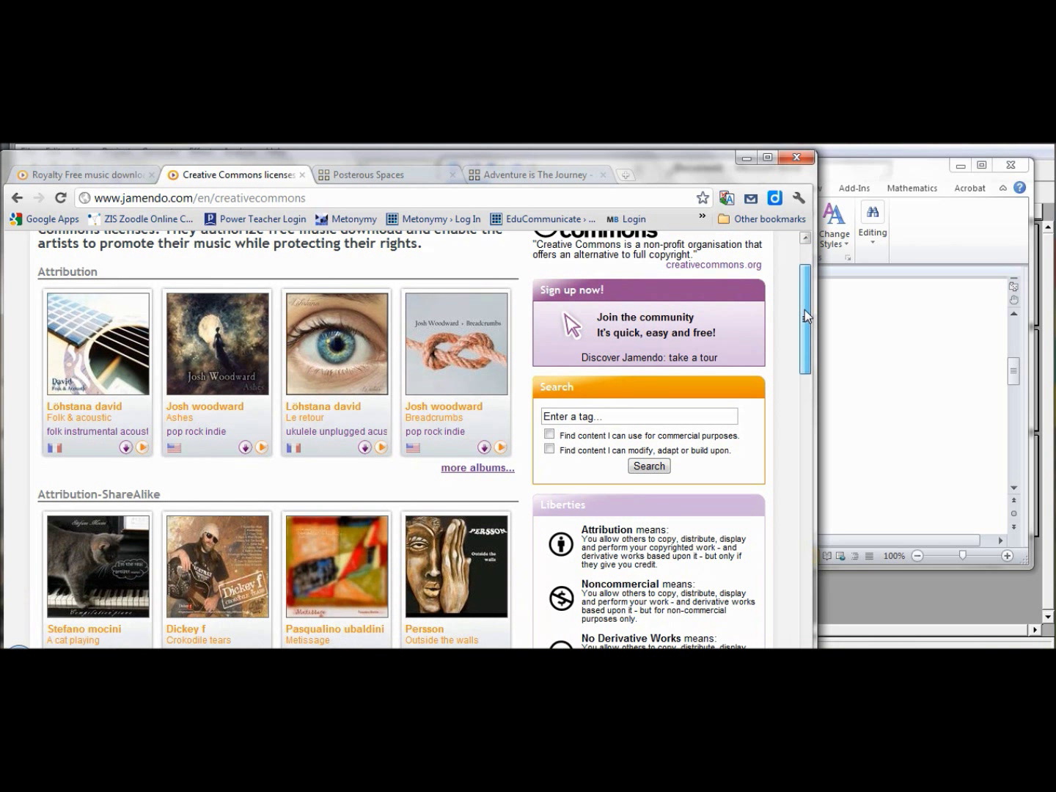
left_click_drag(808, 314, 823, 530)
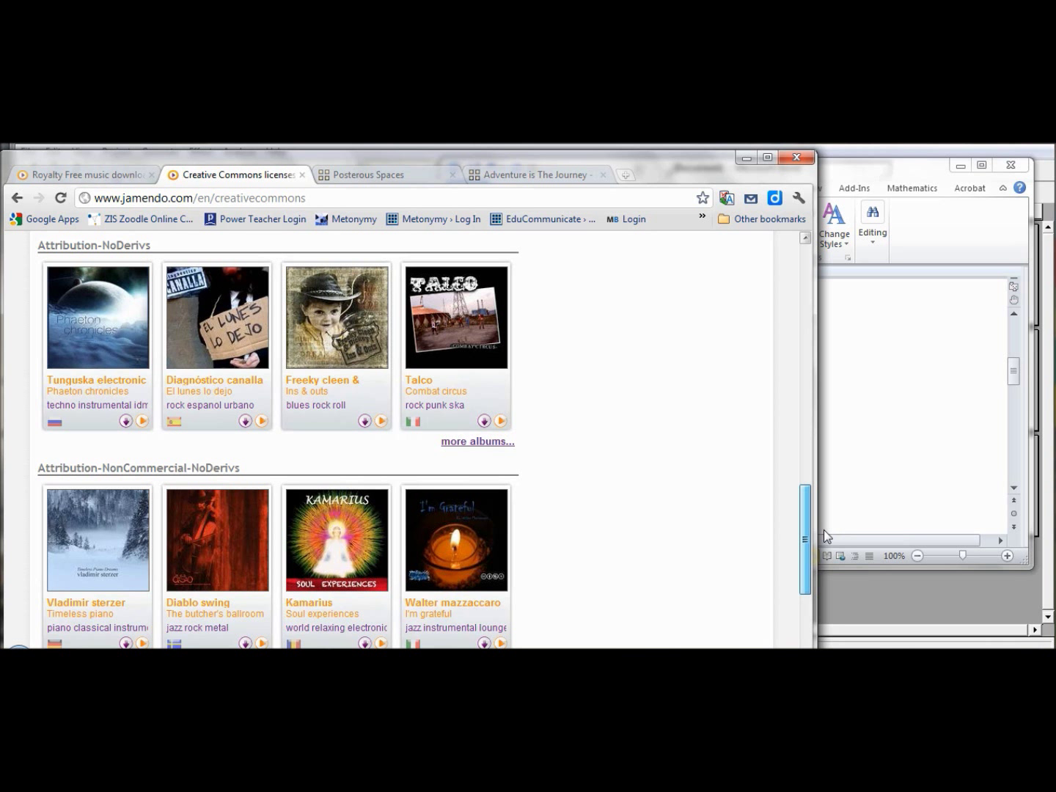
left_click_drag(828, 538, 881, 367)
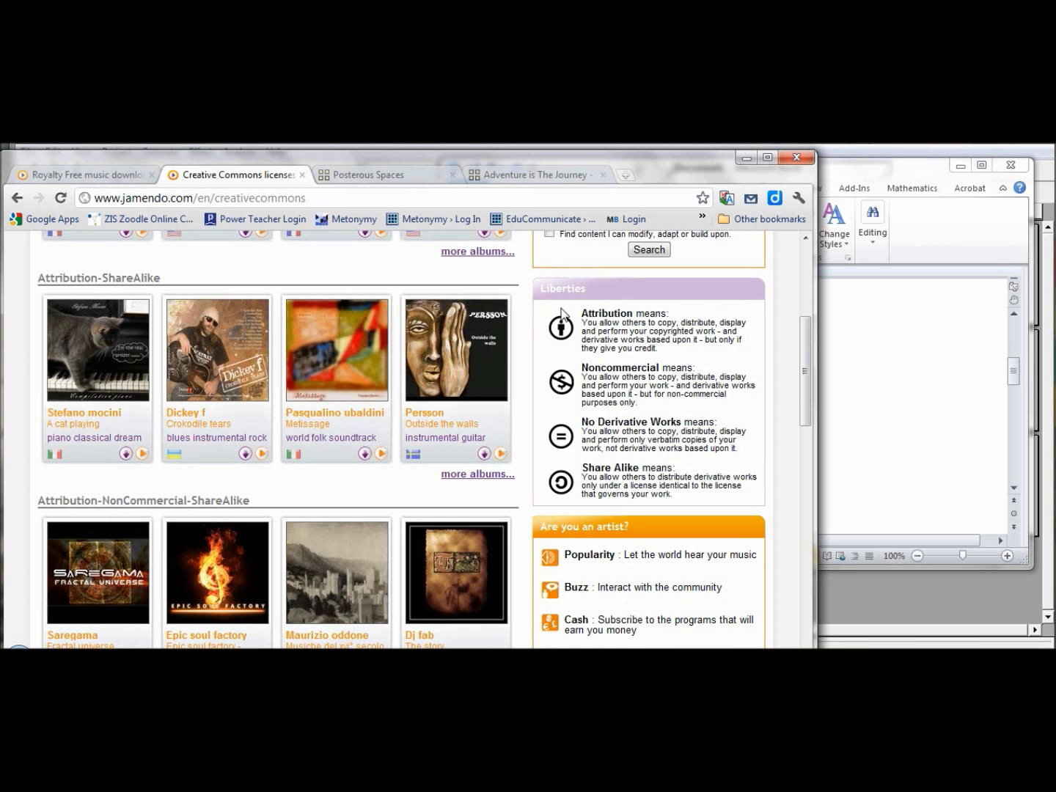
left_click_drag(576, 314, 717, 505)
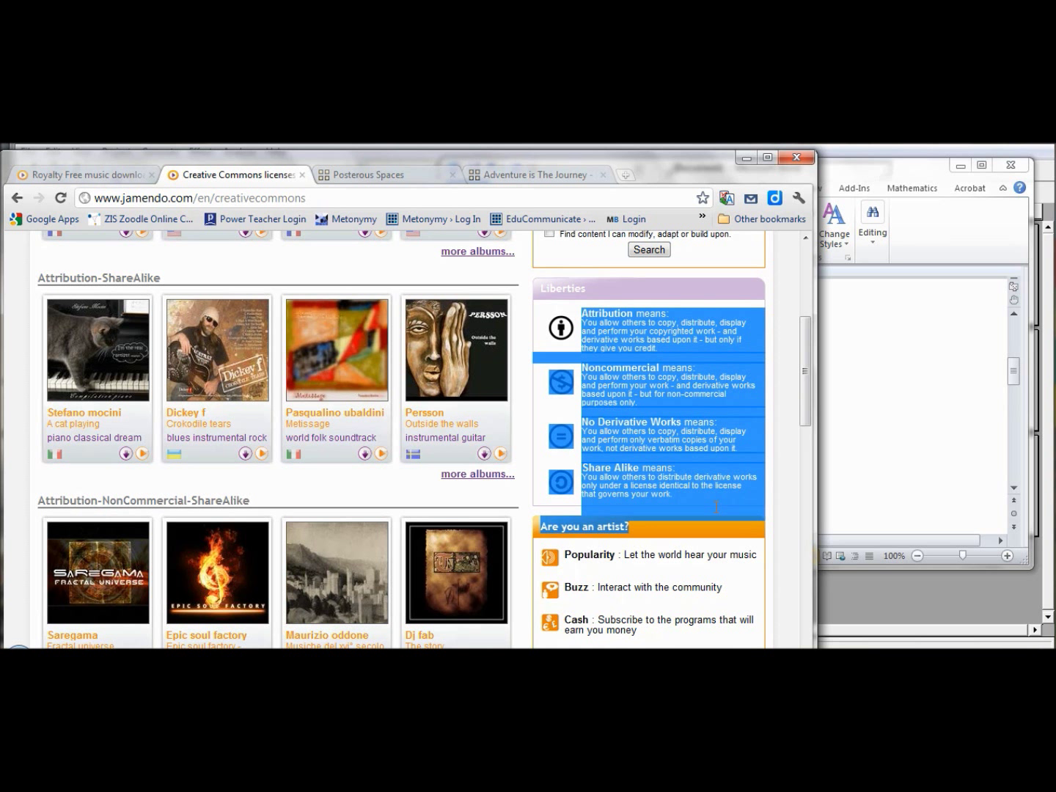
left_click(686, 459)
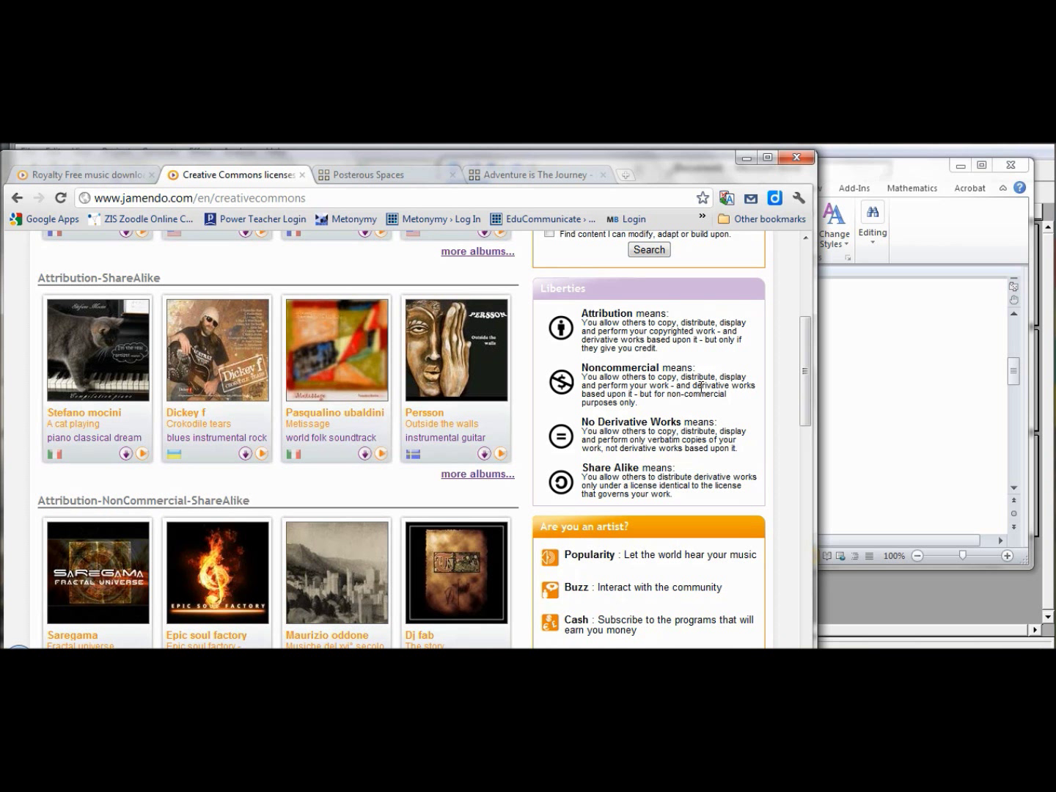
left_click_drag(805, 344, 804, 400)
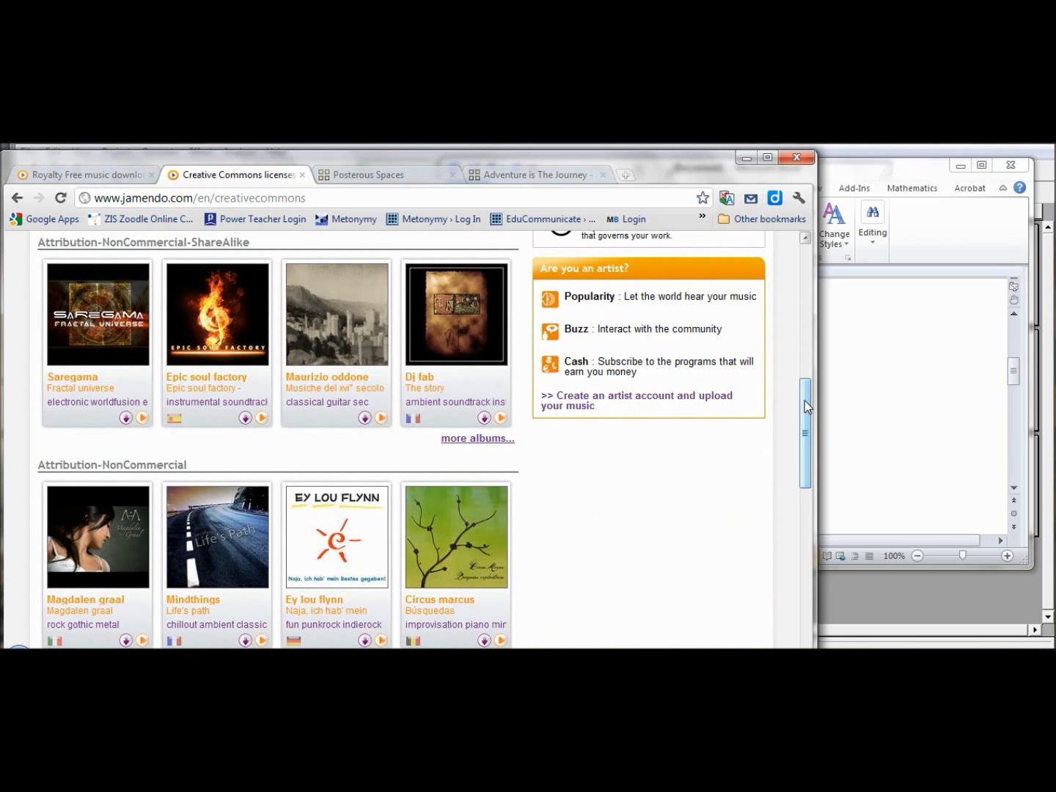
Download the album 'Epic soul factory - volume one' from Jamendo.
left_click(246, 419)
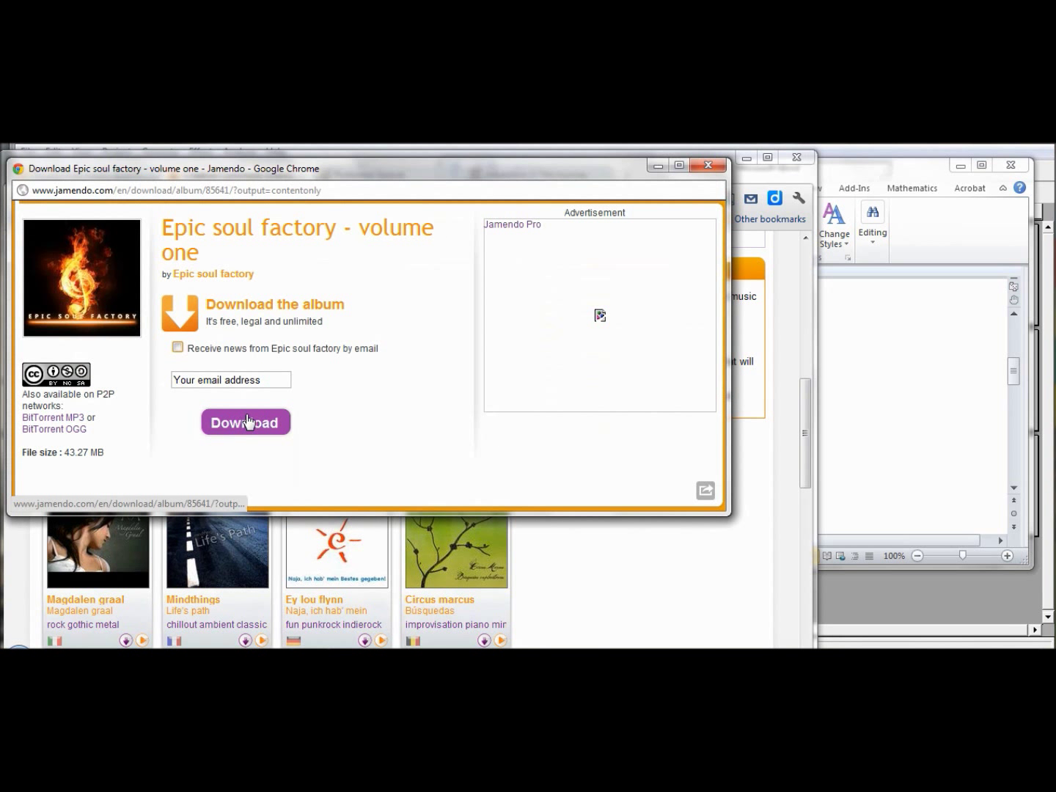
left_click(246, 422)
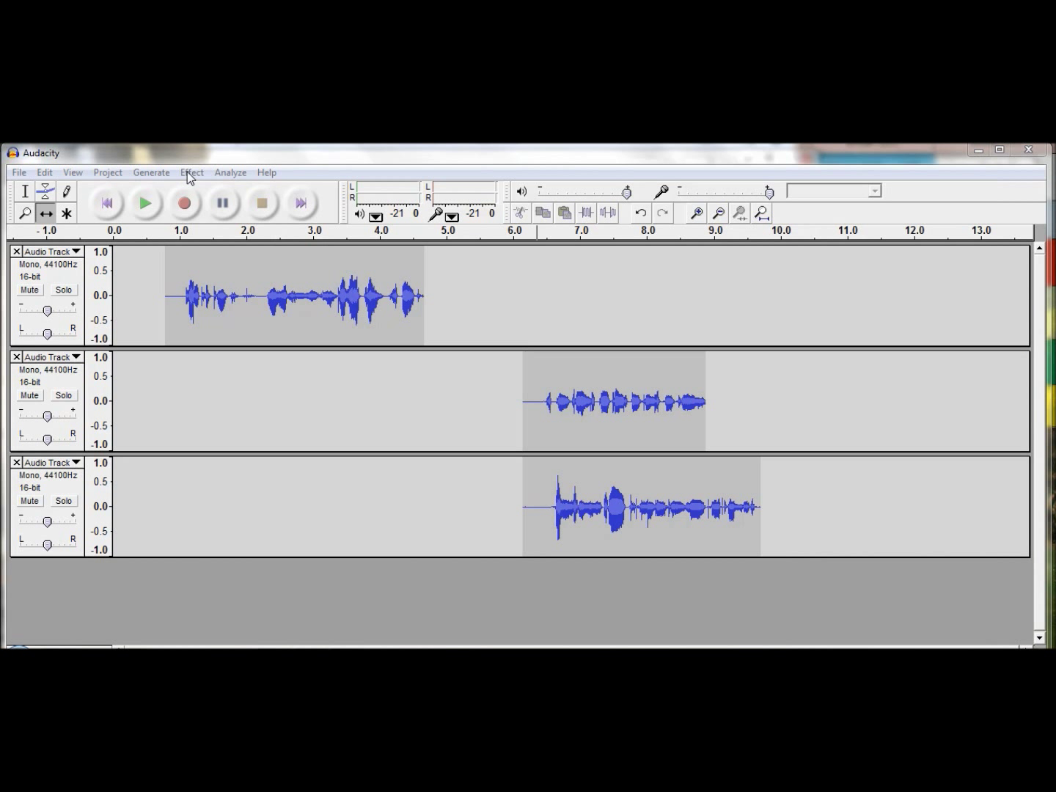
Import the Epic soul factory MP3 via Project > Import Audio as a fourth stereo track.
left_click(109, 172)
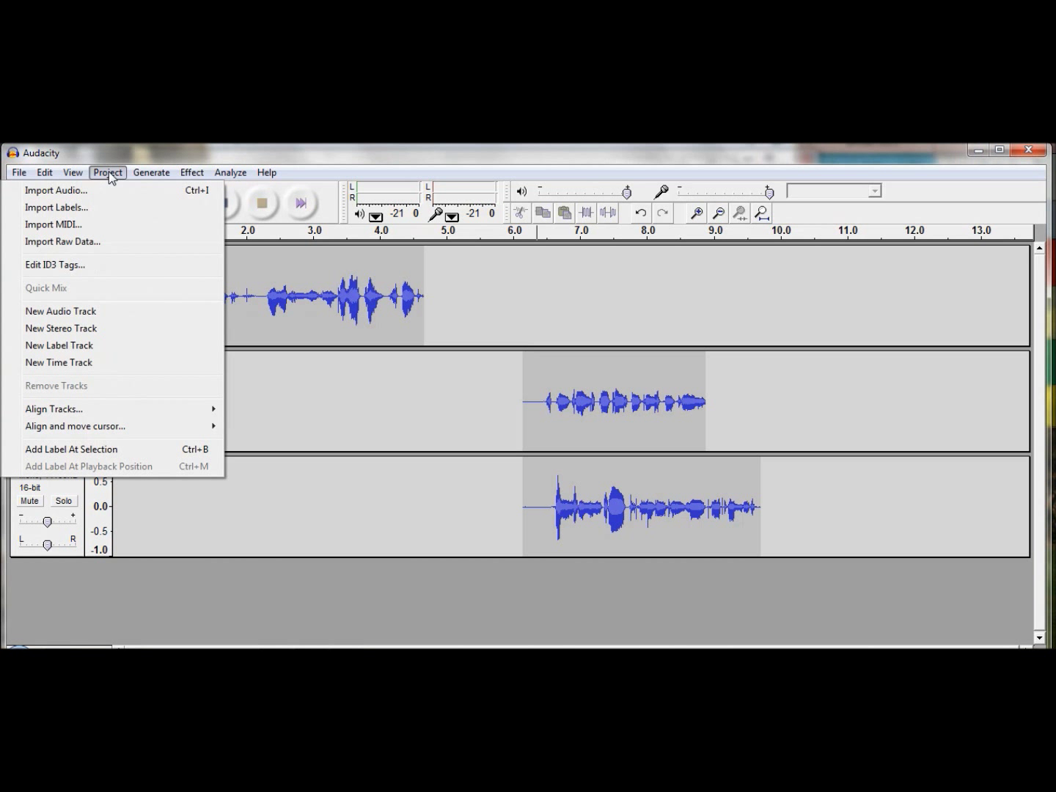
left_click(79, 189)
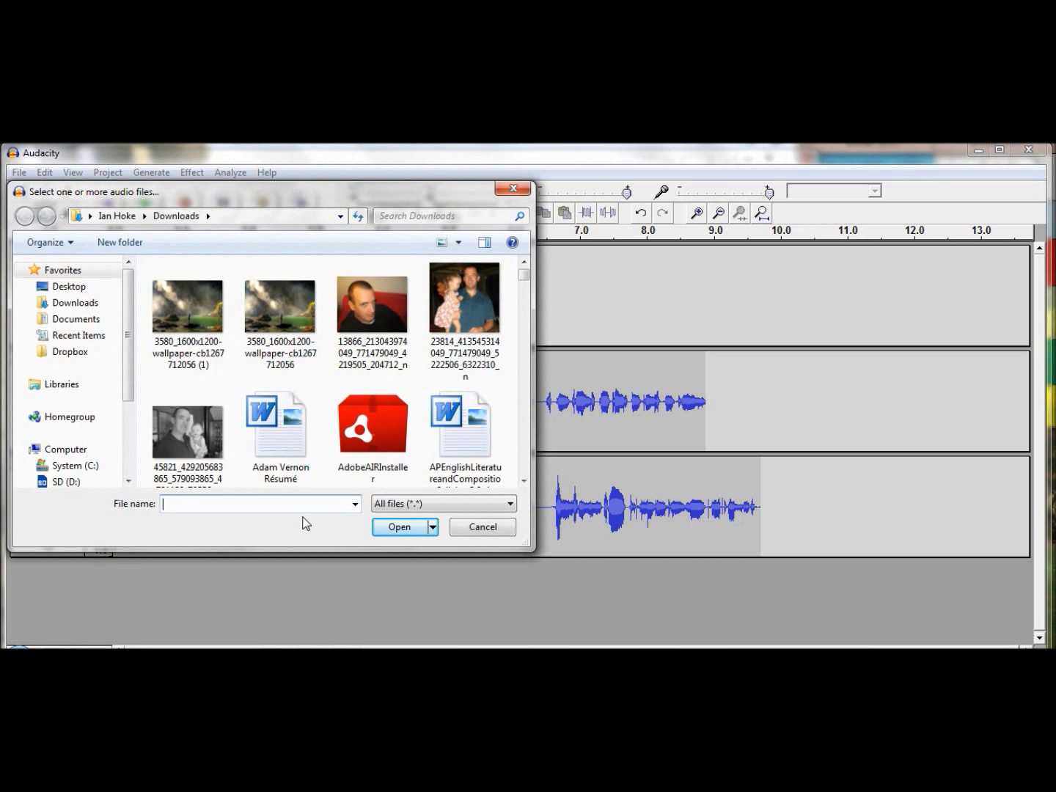
type("ep")
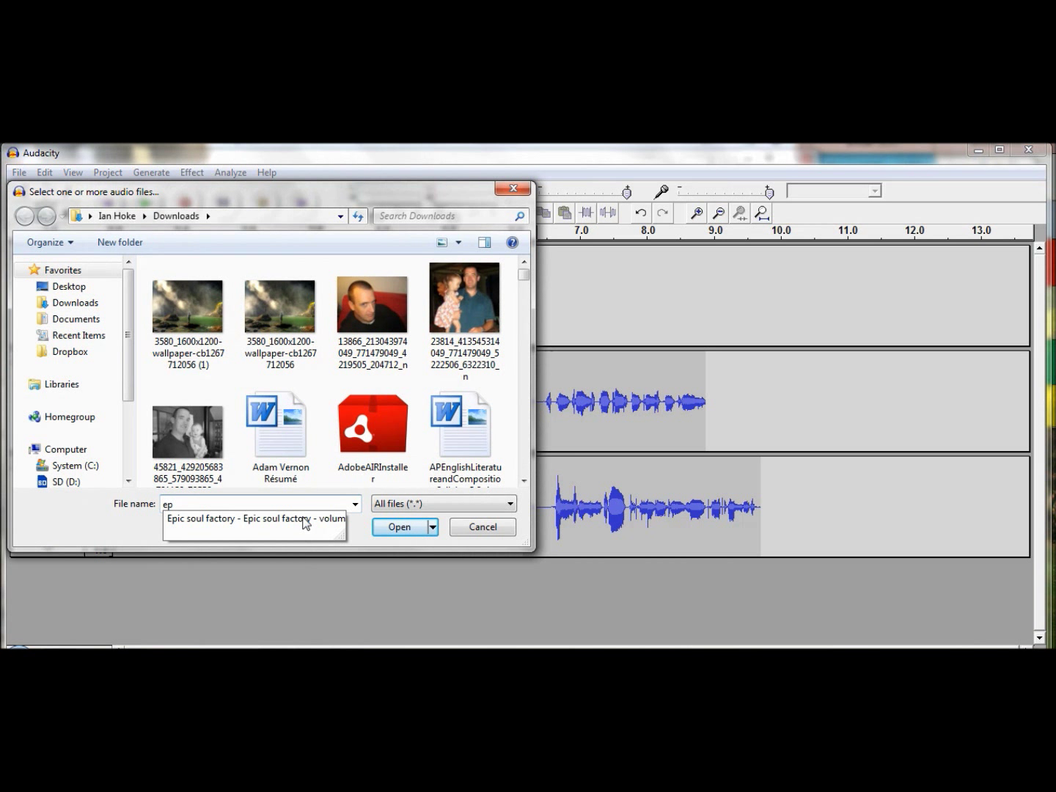
left_click(307, 524)
left_click(399, 527)
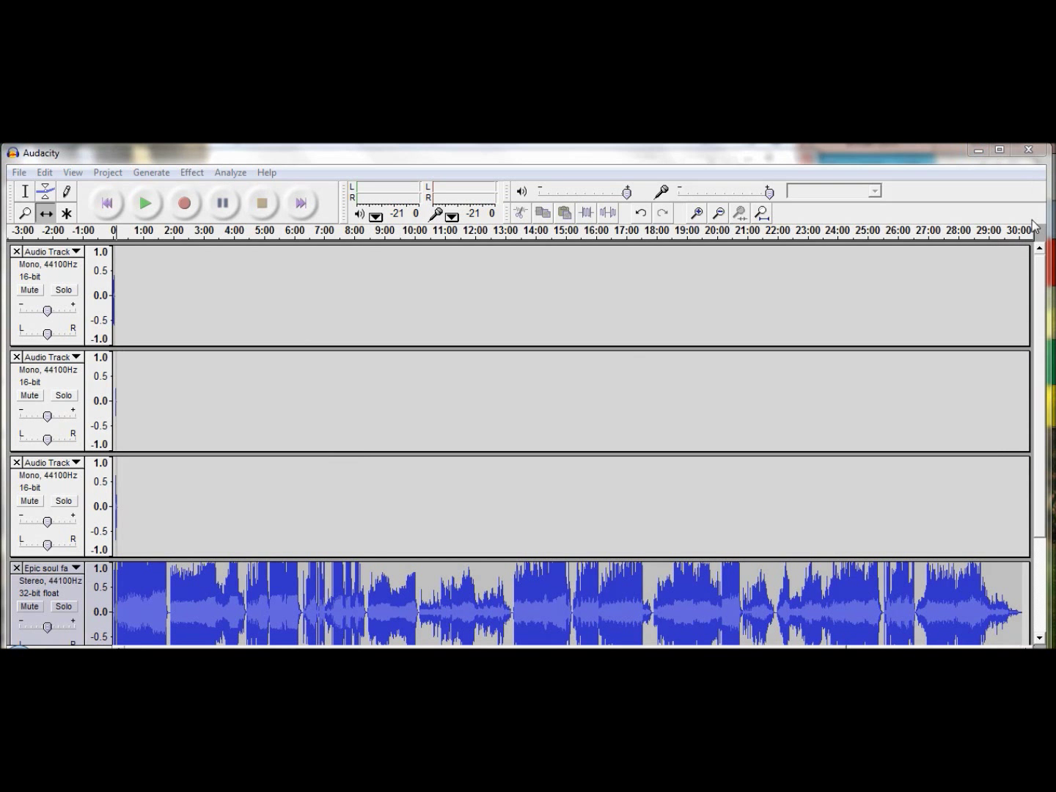
Delete the Epic soul factory music from about 5:00 to the end of the track.
left_click_drag(1048, 330, 1045, 407)
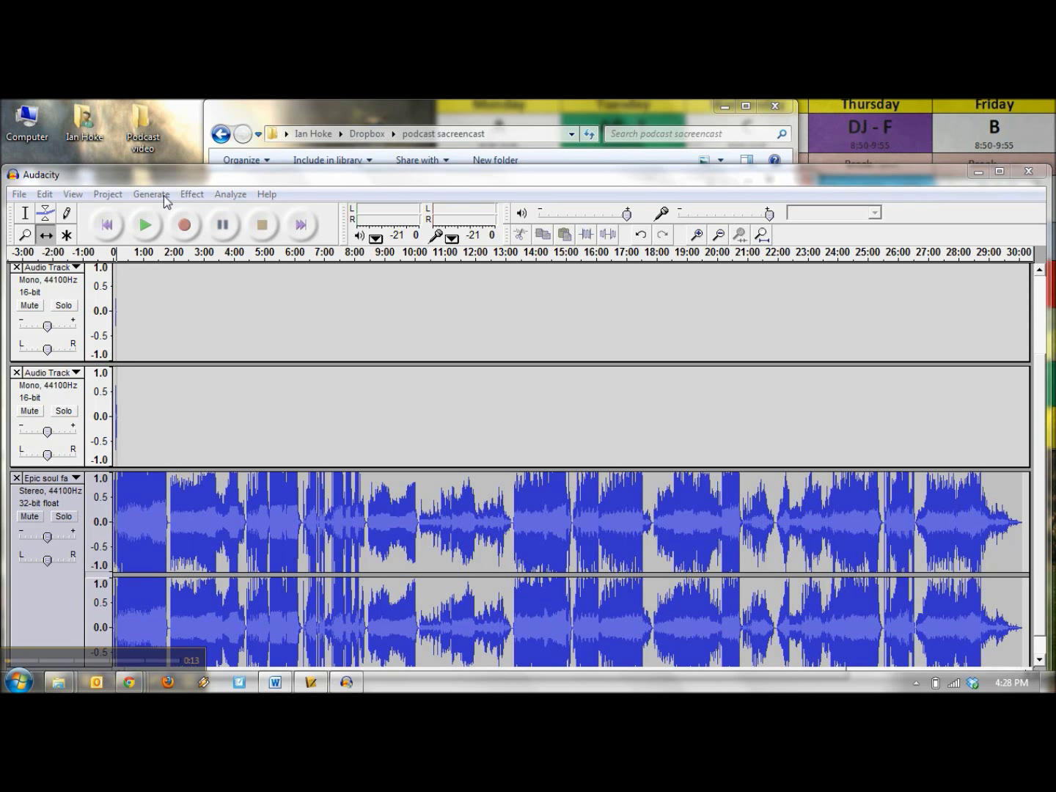
left_click(25, 213)
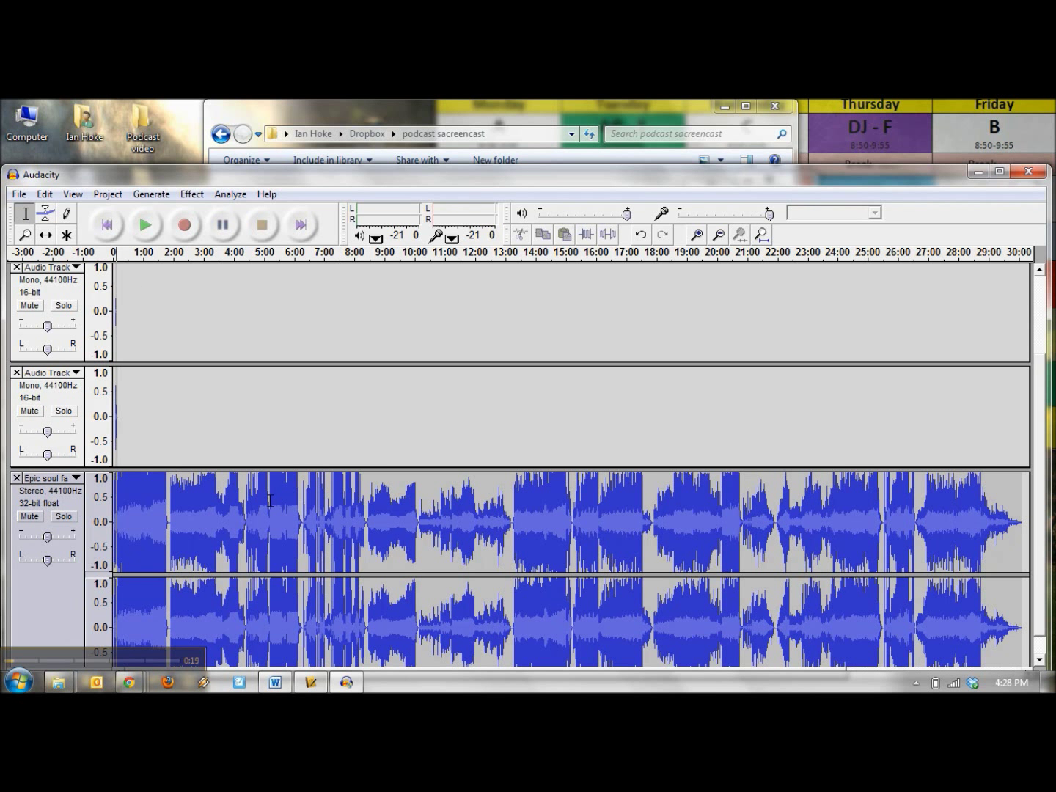
mouse_move(270, 499)
left_mouse_down()
mouse_move(518, 440)
mouse_move(928, 427)
mouse_move(1027, 439)
left_mouse_up()
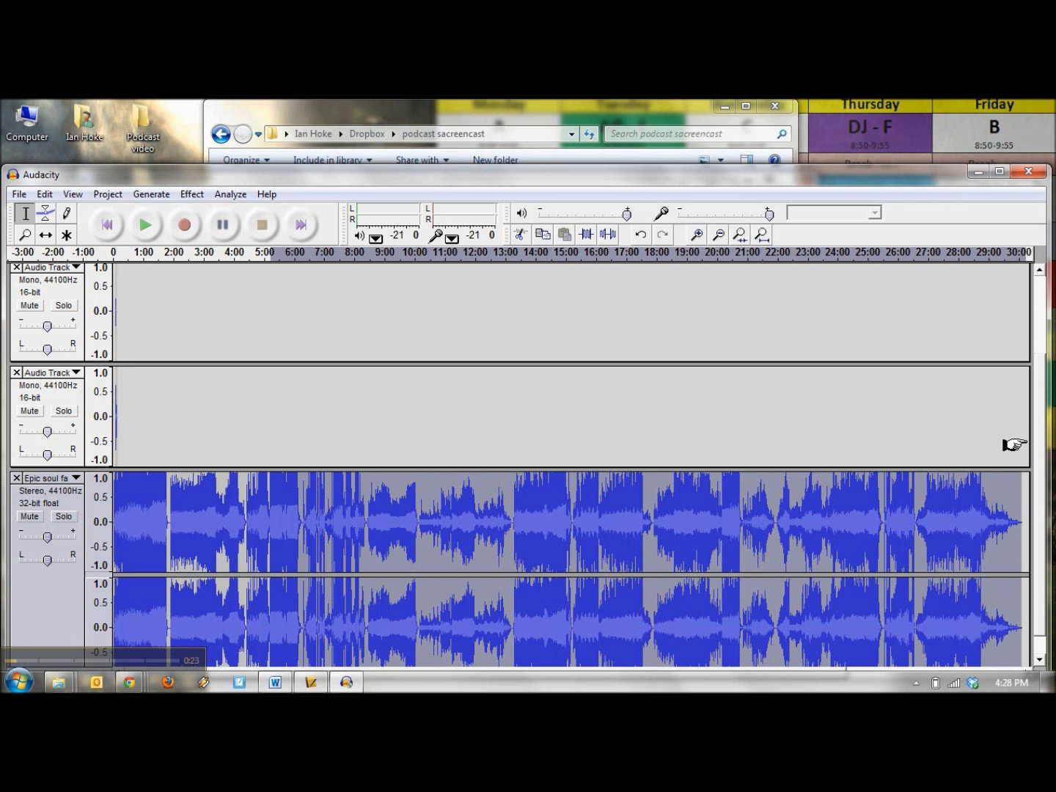
key("Delete")
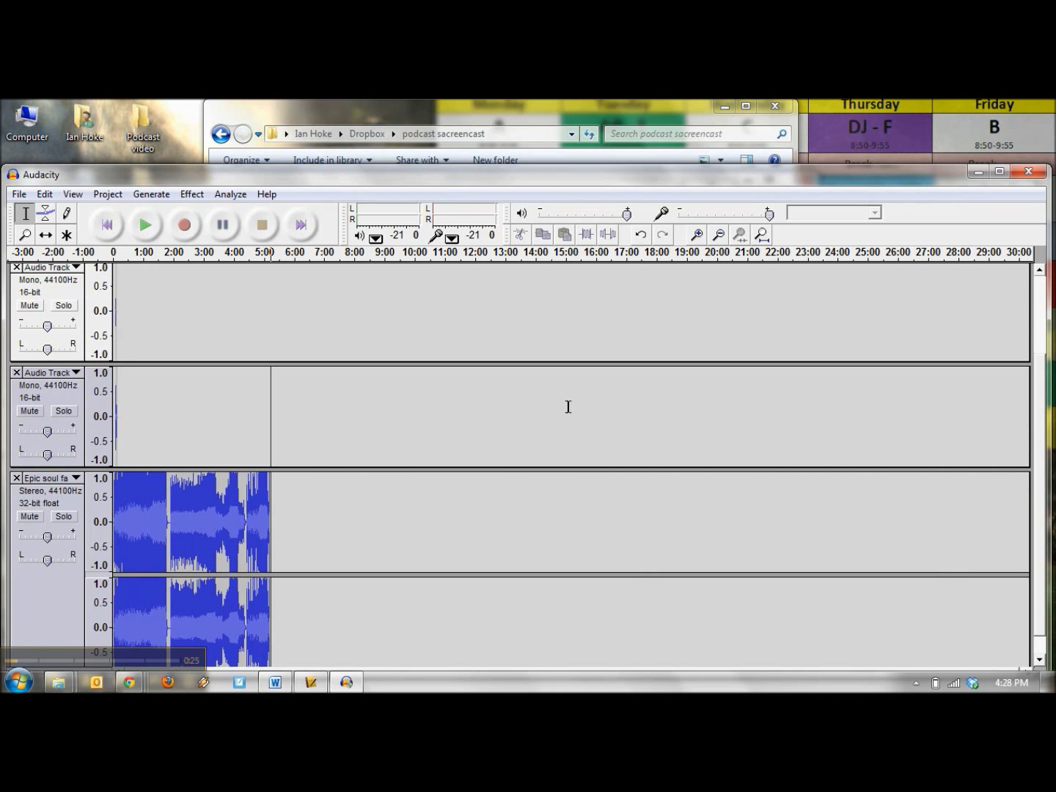
Zoom into the timeline around where the music now ends.
left_click(68, 195)
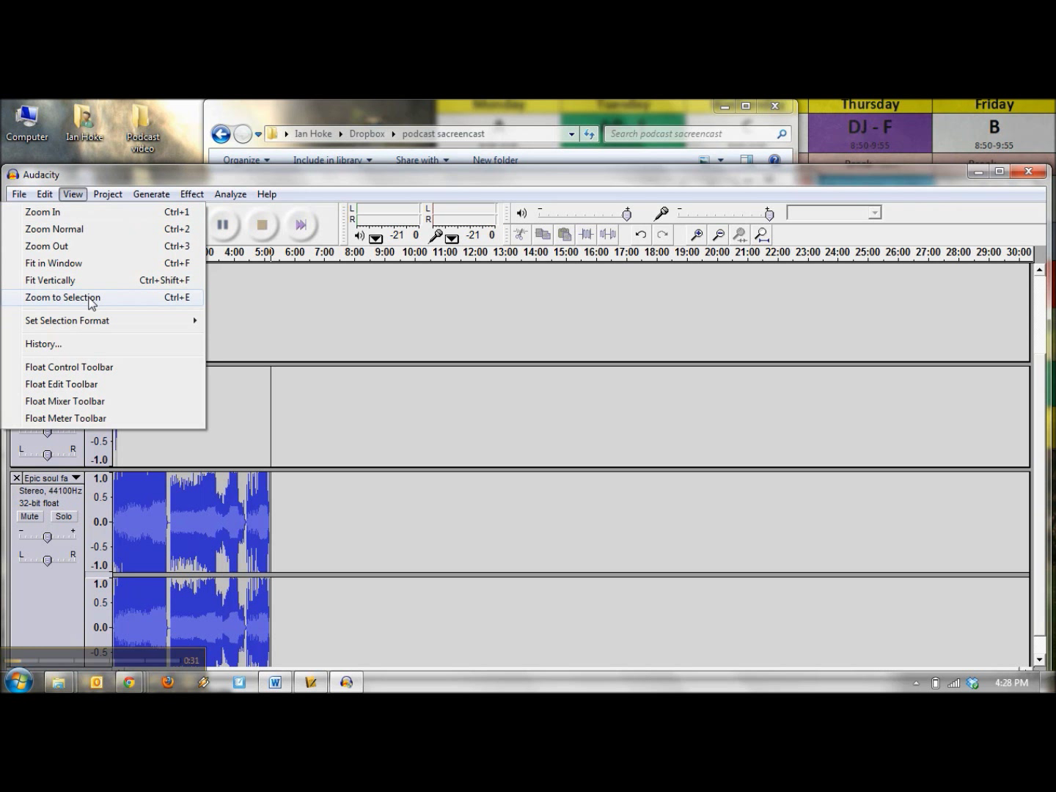
left_click(83, 214)
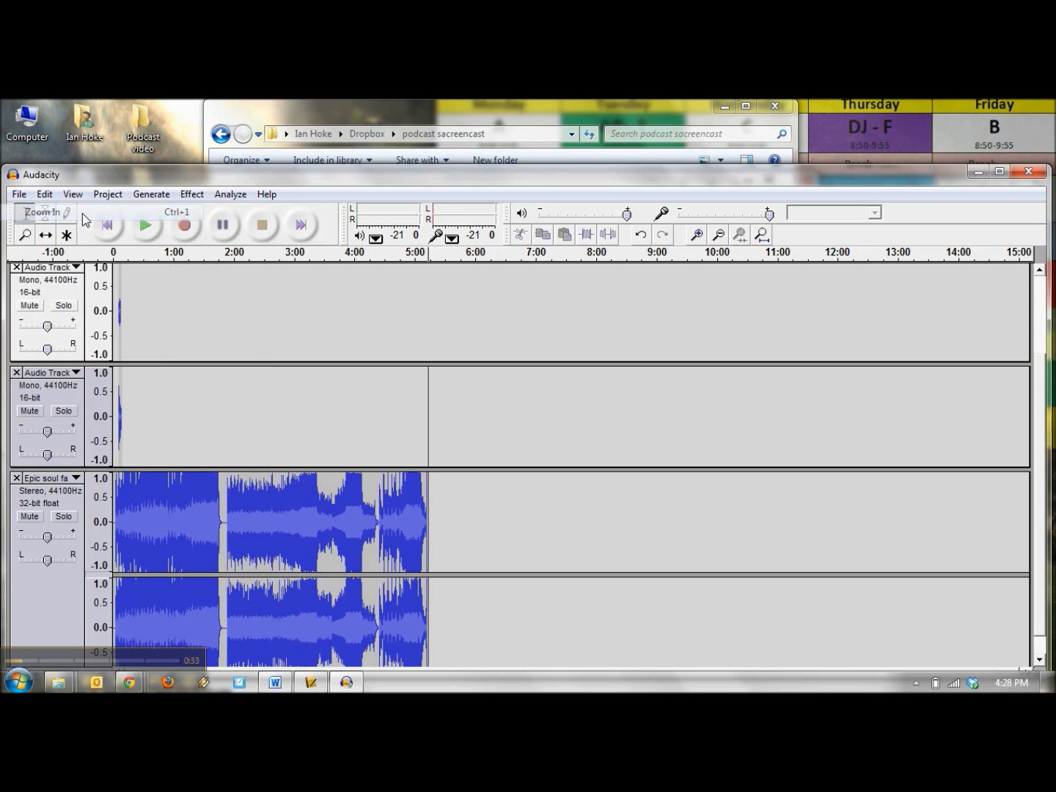
key("ctrl+1")
key("ctrl+1")
key("ctrl+1")
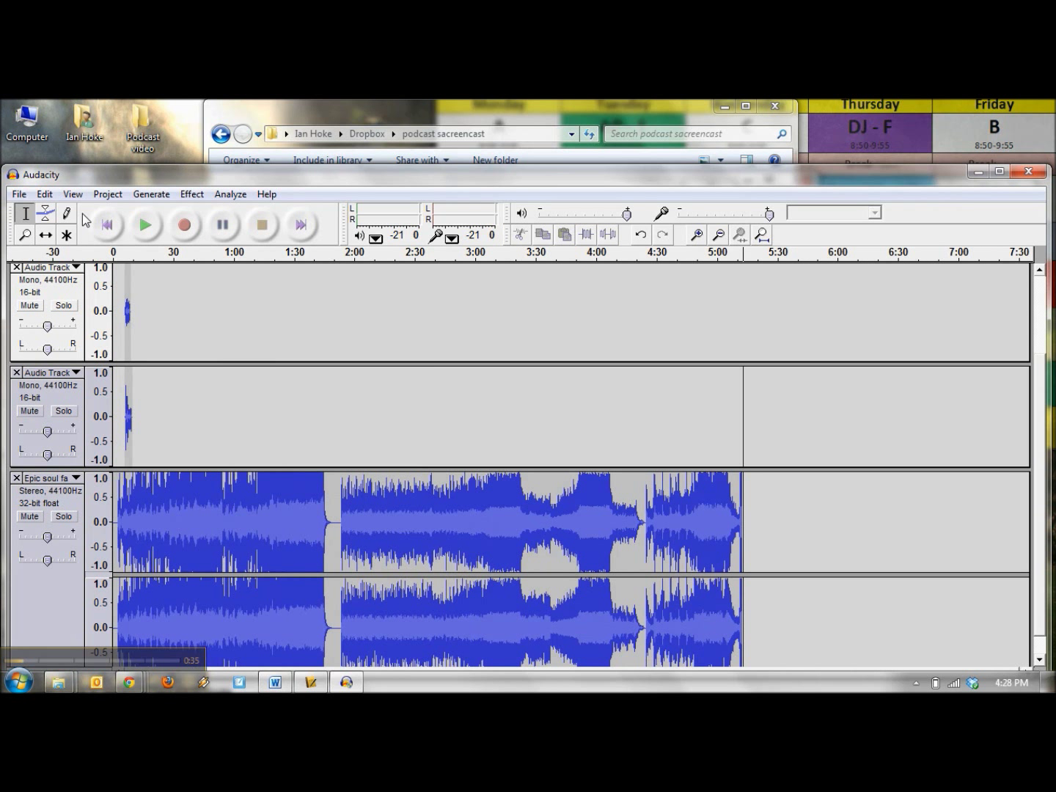
key("ctrl+1")
key("ctrl+1")
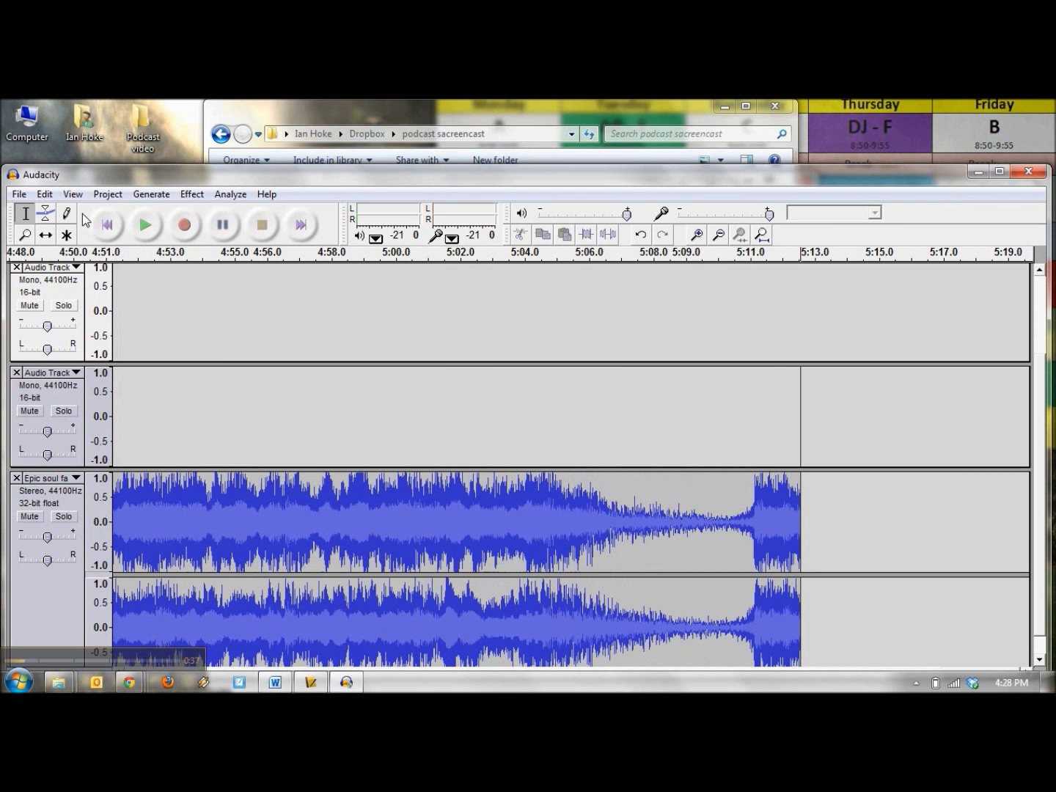
Fit all four tracks vertically in the window, then go back to the Word outline.
left_click_drag(656, 189, 666, 135)
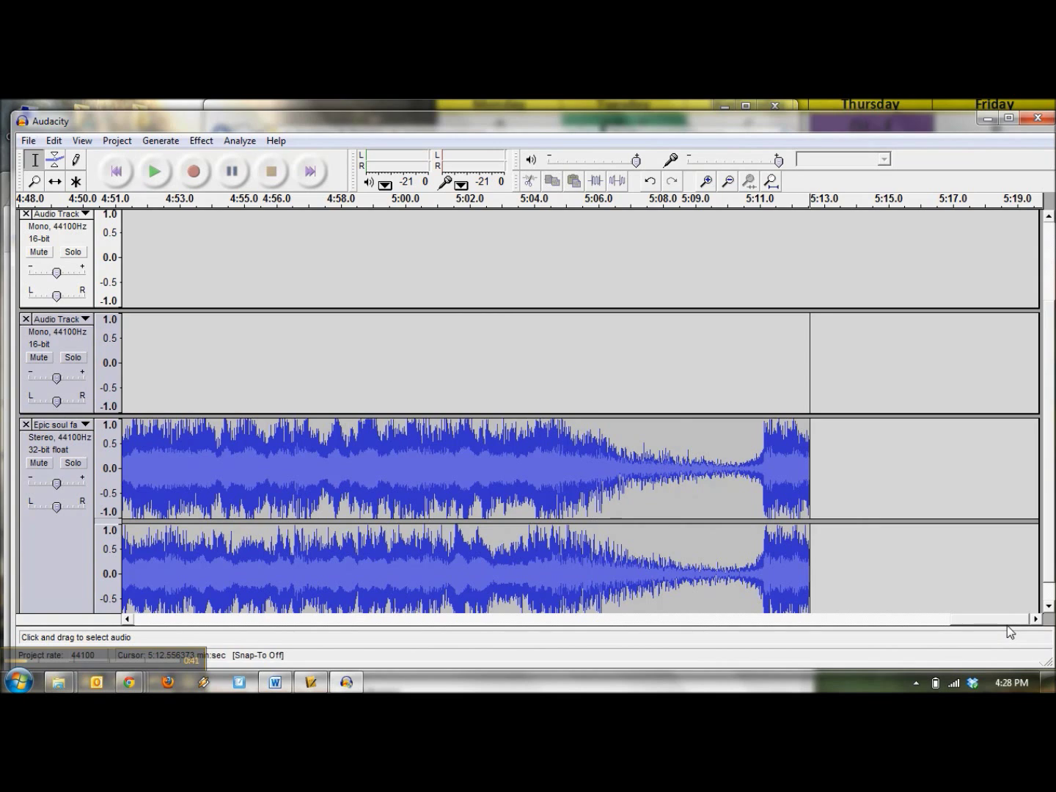
left_click_drag(1008, 625, 183, 565)
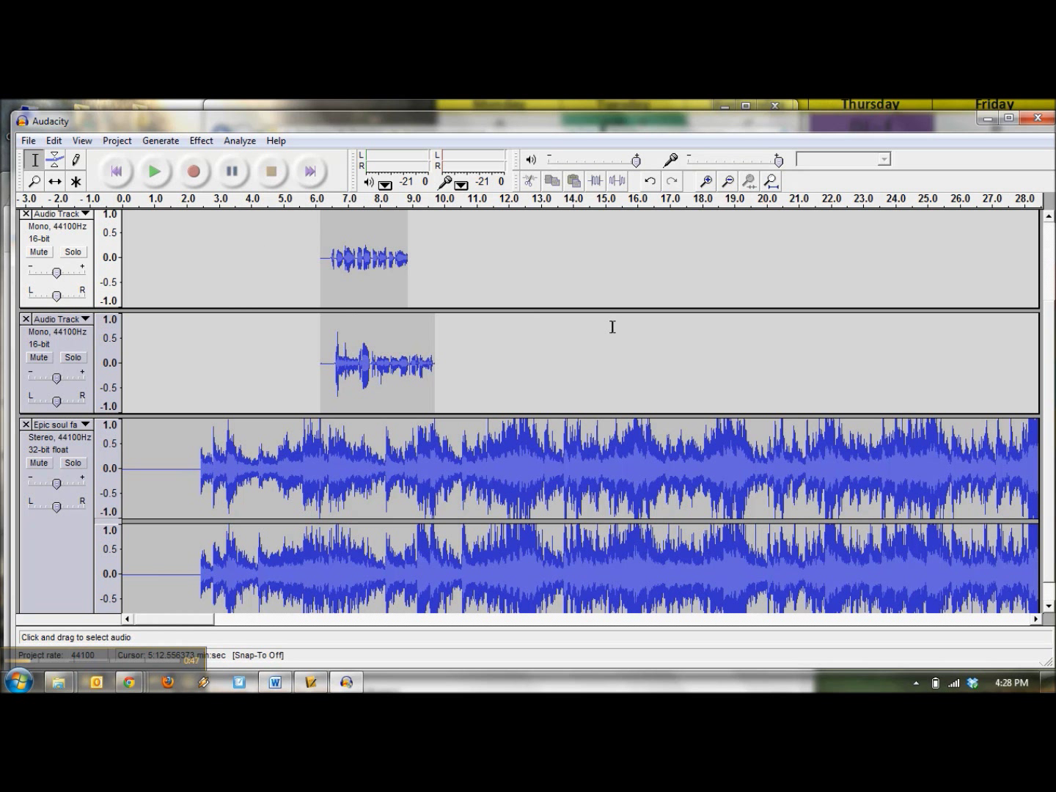
left_click_drag(1047, 510, 1044, 370)
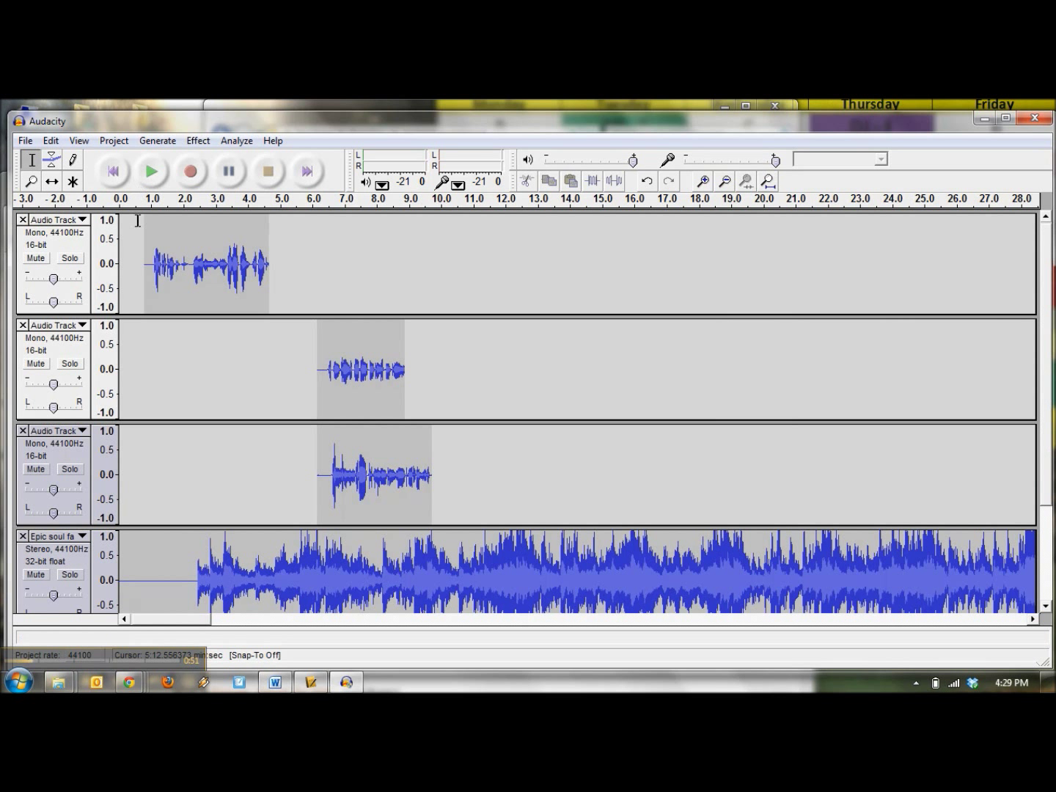
left_click(79, 142)
left_click(73, 228)
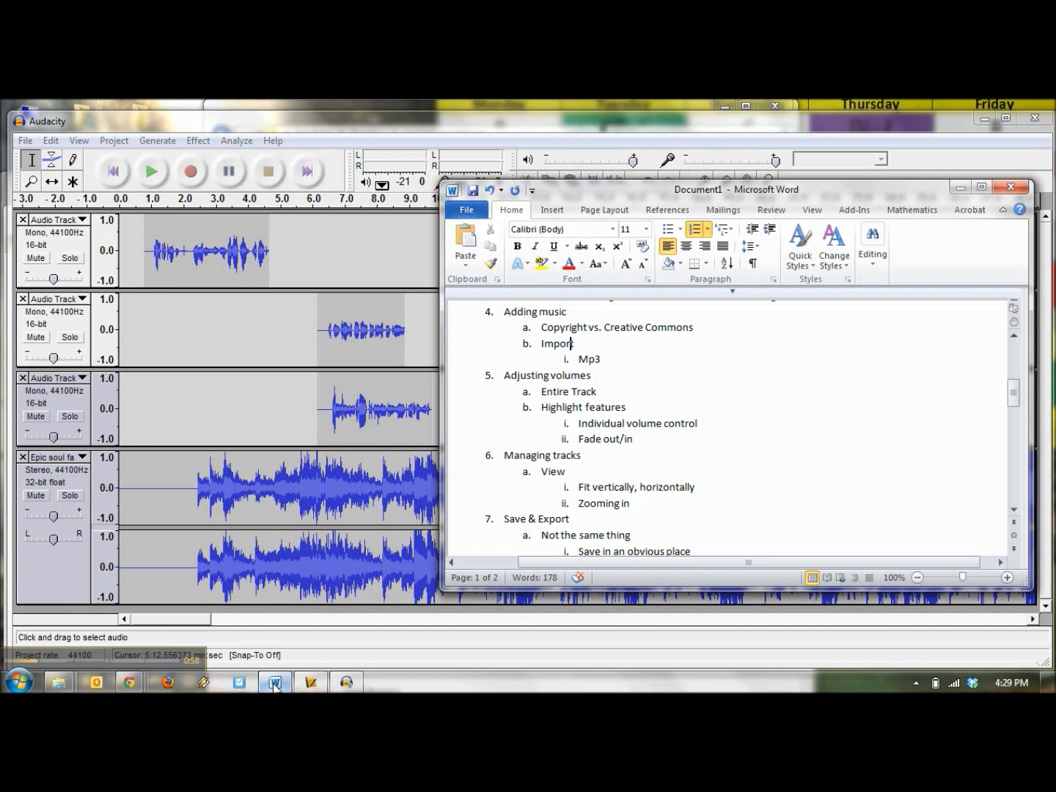
left_click(274, 682)
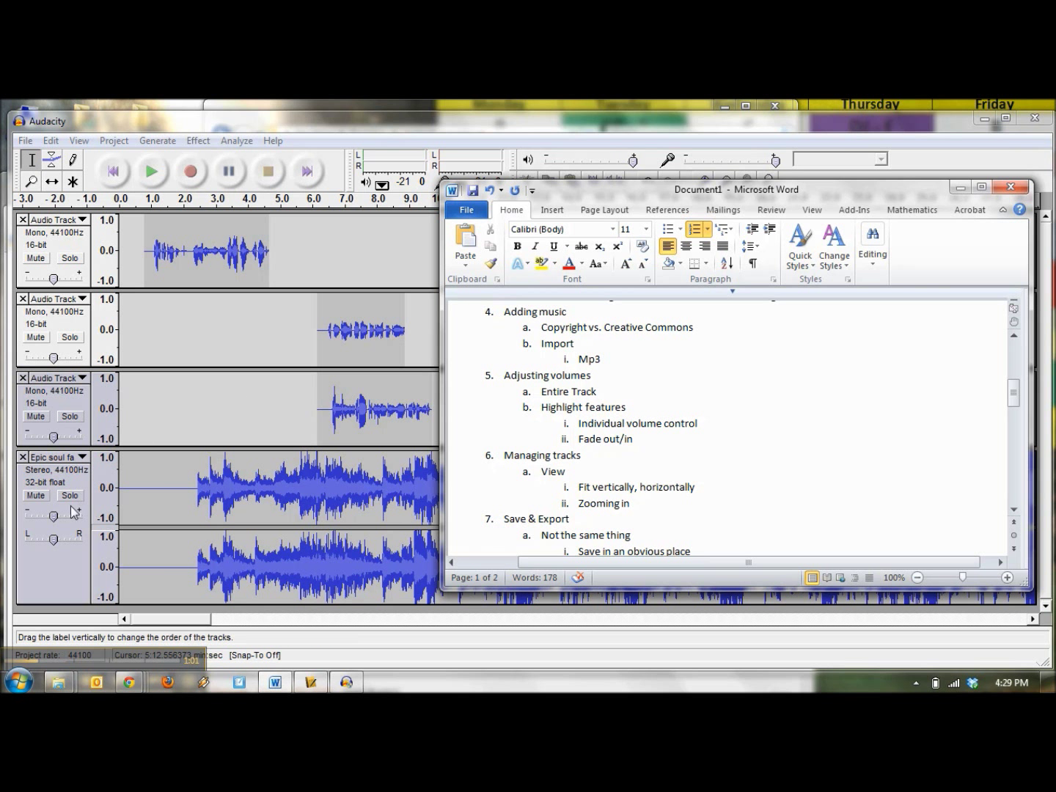
Back in Audacity, play the mix from about 0.94 s to hear the balance.
left_click(52, 560)
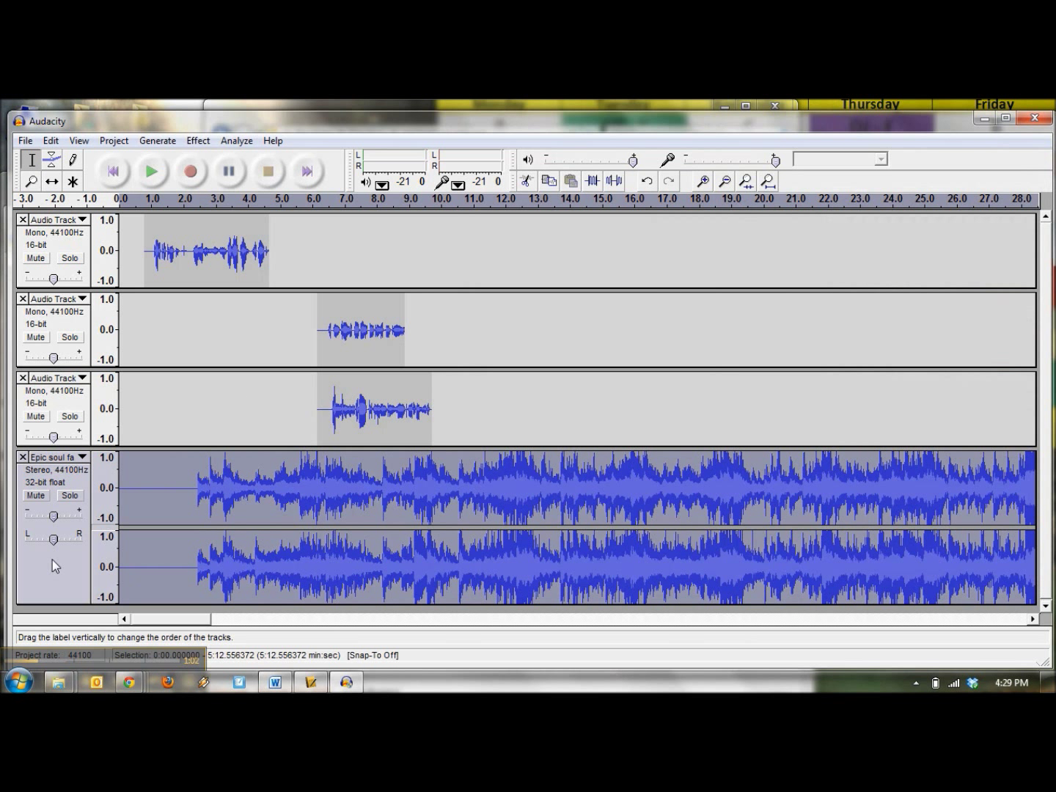
left_click(150, 247)
left_click(152, 172)
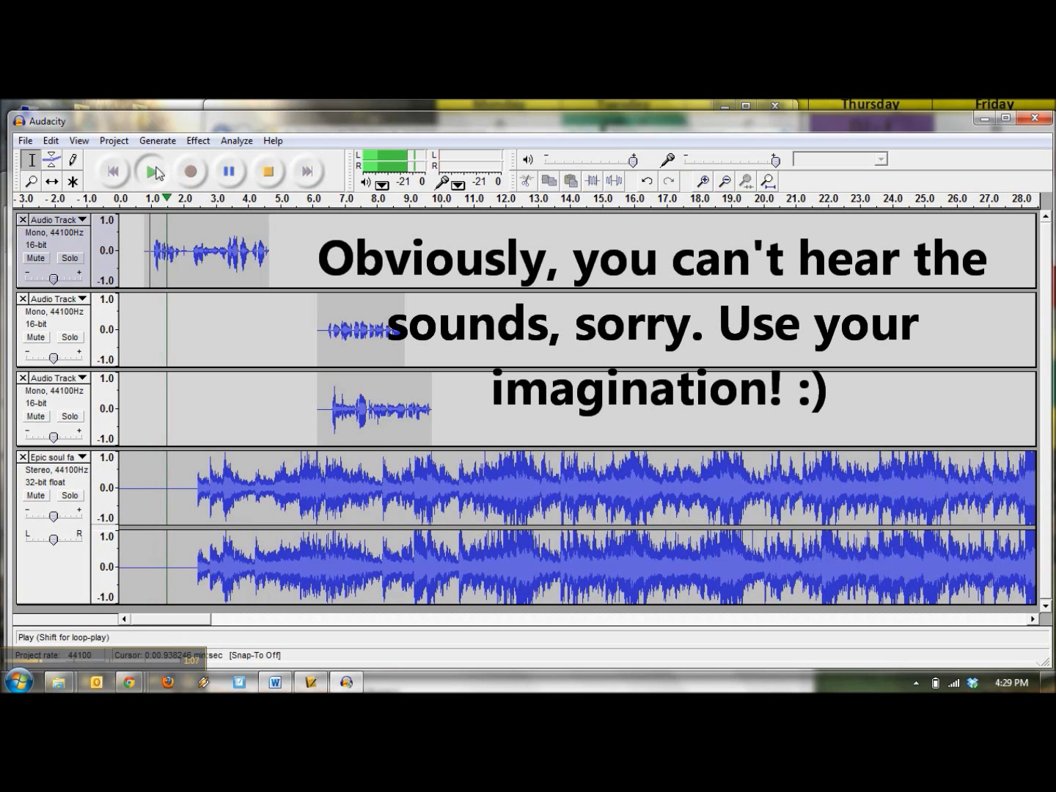
left_click(267, 174)
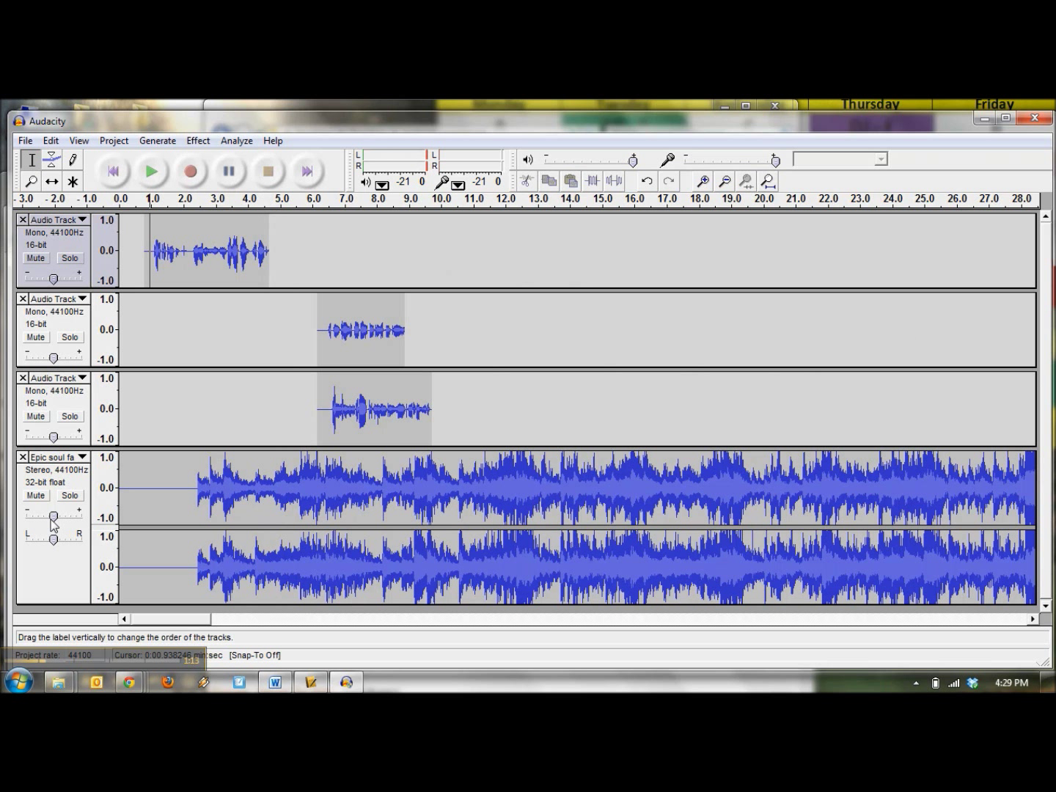
Lower the Epic soul track's gain to -12 dB and replay from 1.9 s.
mouse_move(55, 524)
left_click_drag(54, 522, 46, 521)
left_click(182, 256)
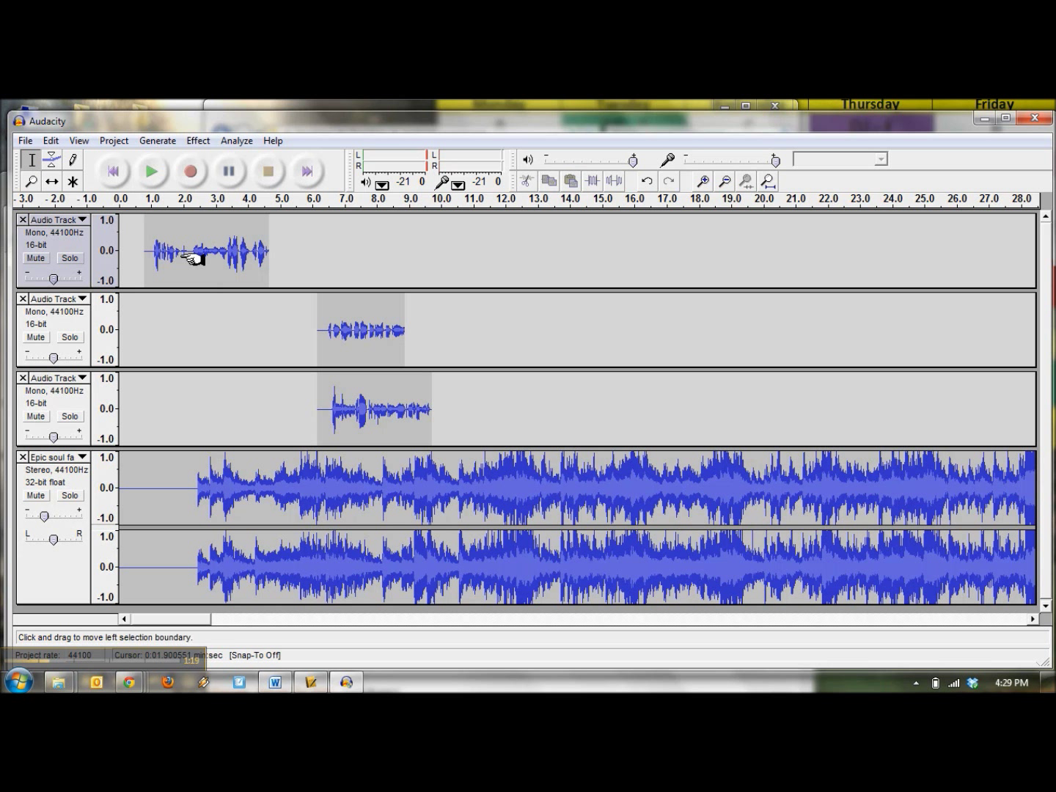
left_click(151, 172)
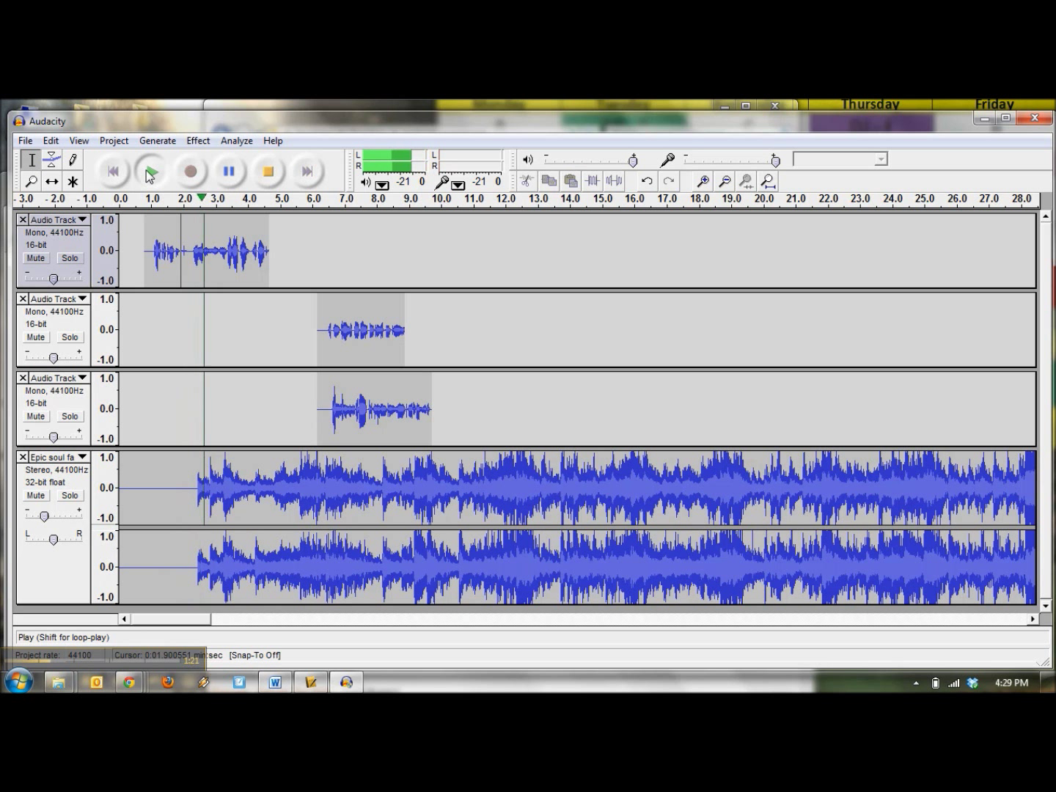
left_click(273, 172)
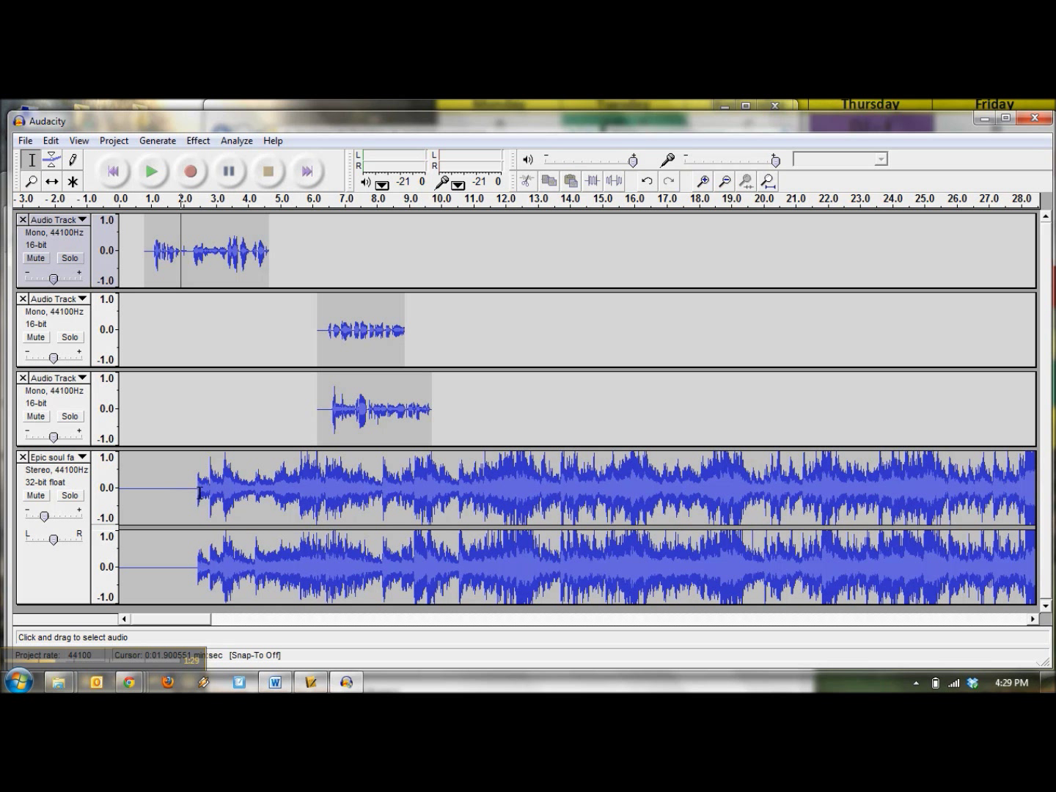
Time-shift the Epic soul track to start at 0 s, then select its 1–3.7 s stretch.
left_click(51, 181)
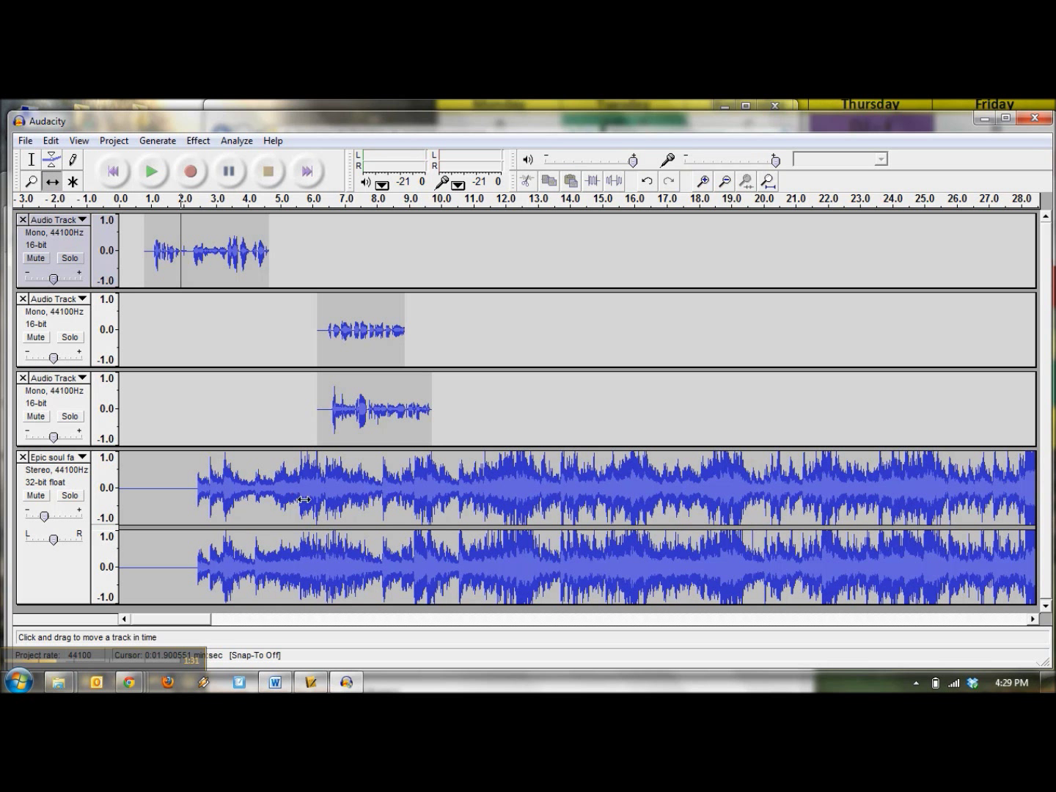
left_click_drag(301, 503, 227, 504)
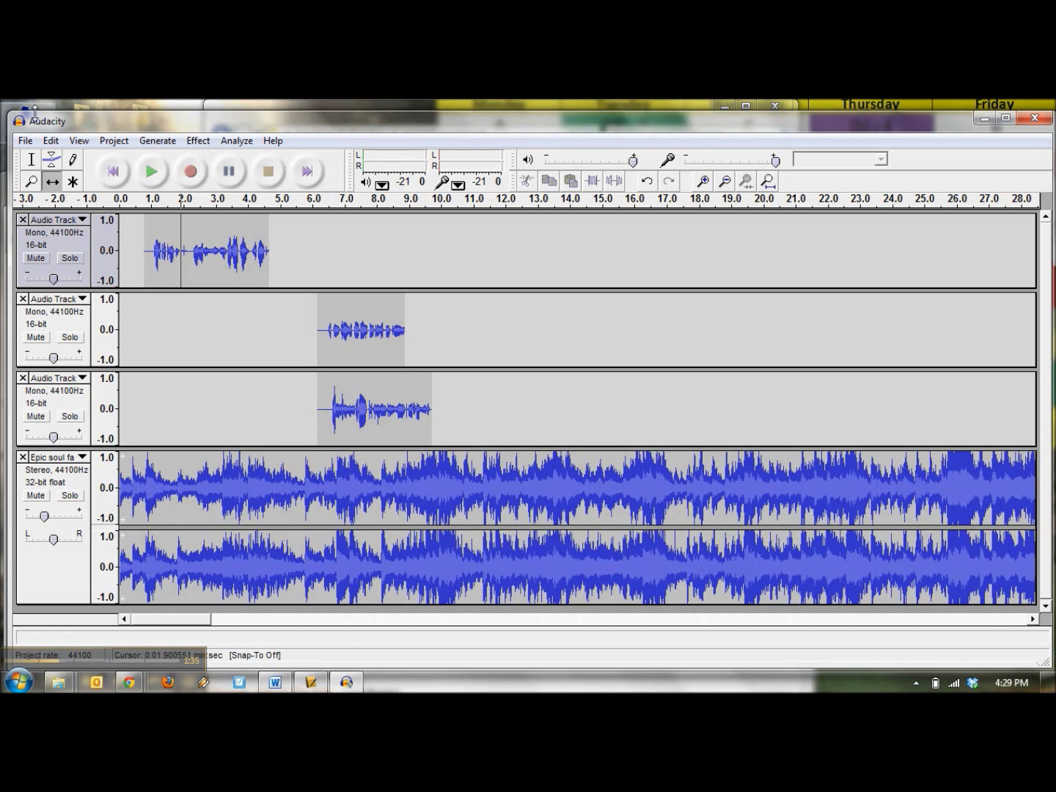
left_click(31, 159)
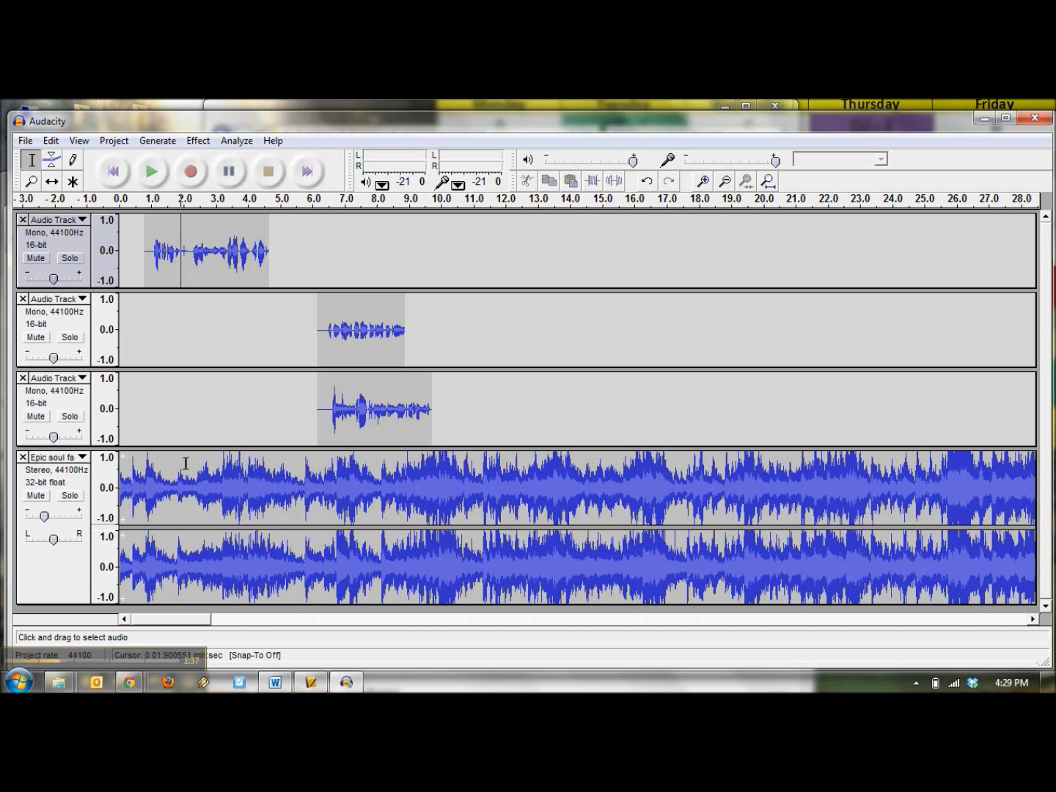
left_click_drag(151, 479, 270, 480)
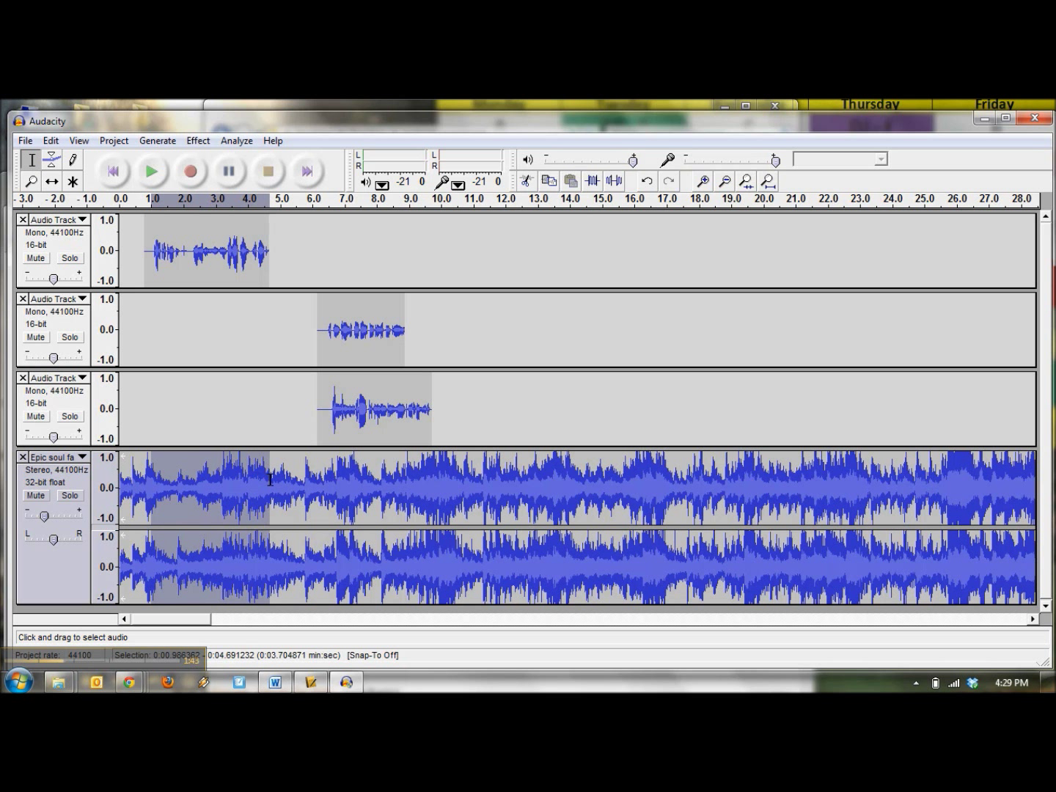
Amplify the selected music by -8.2 dB.
left_click(198, 142)
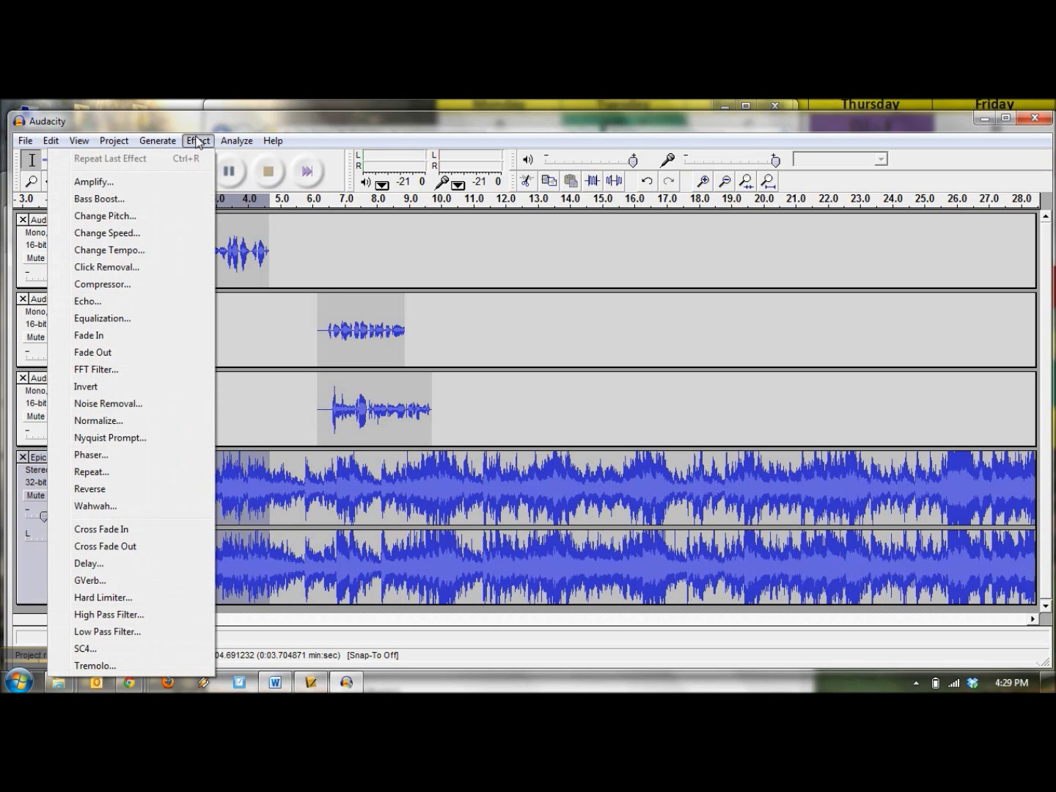
left_click(144, 184)
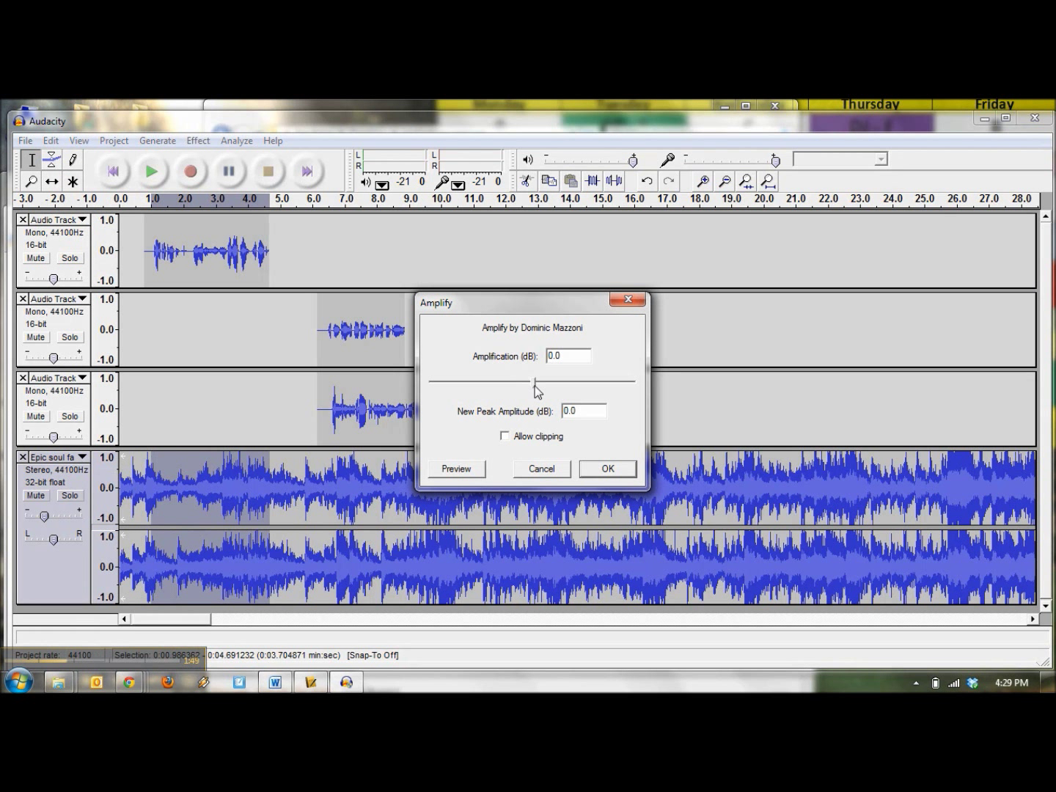
left_click_drag(535, 384, 472, 390)
left_click(605, 470)
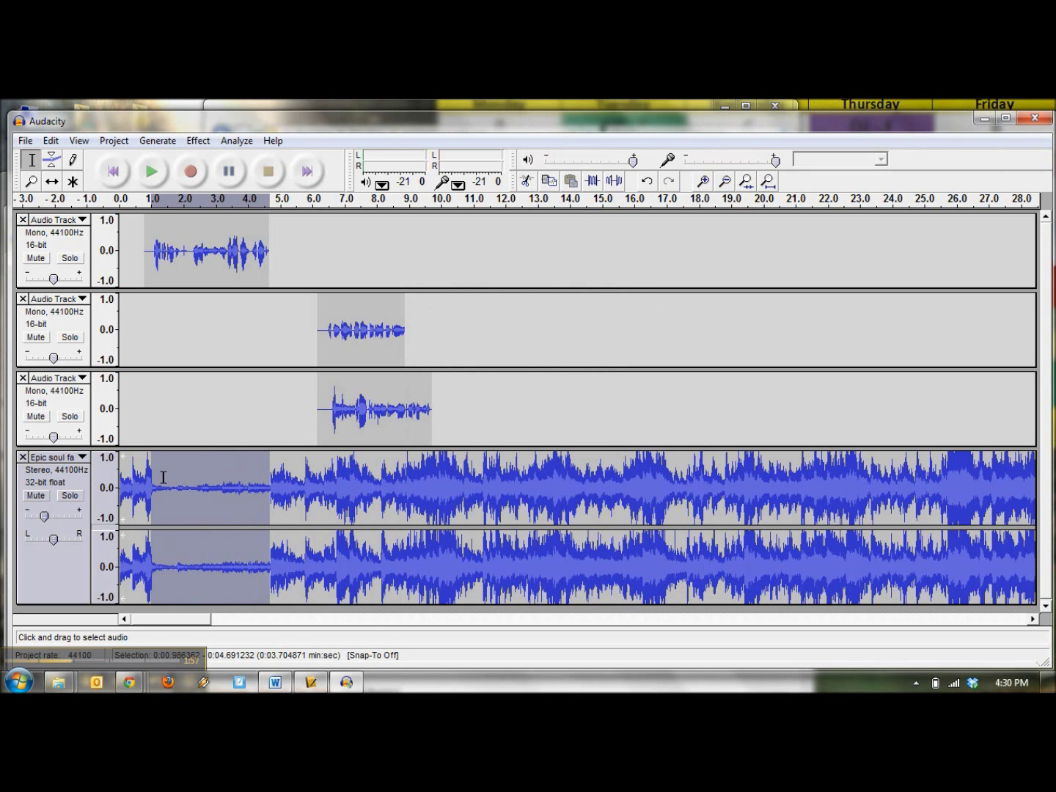
Play back from about 0.67 s to hear the quieter music section.
left_click(143, 493)
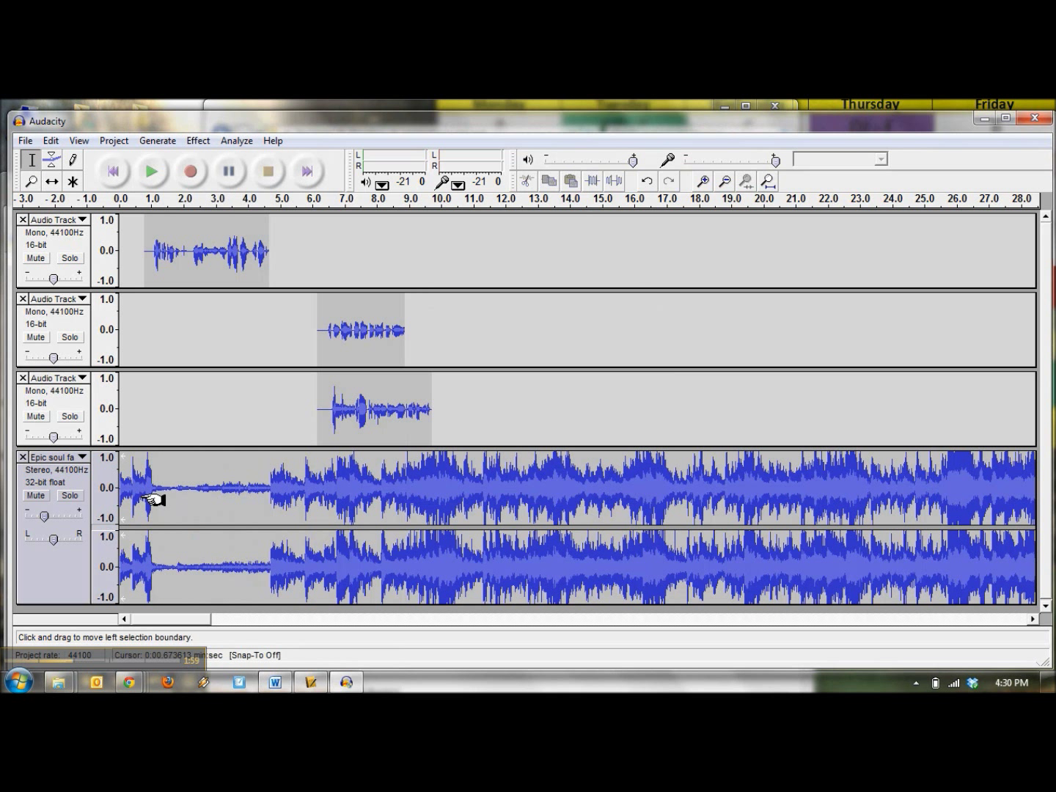
left_click(153, 174)
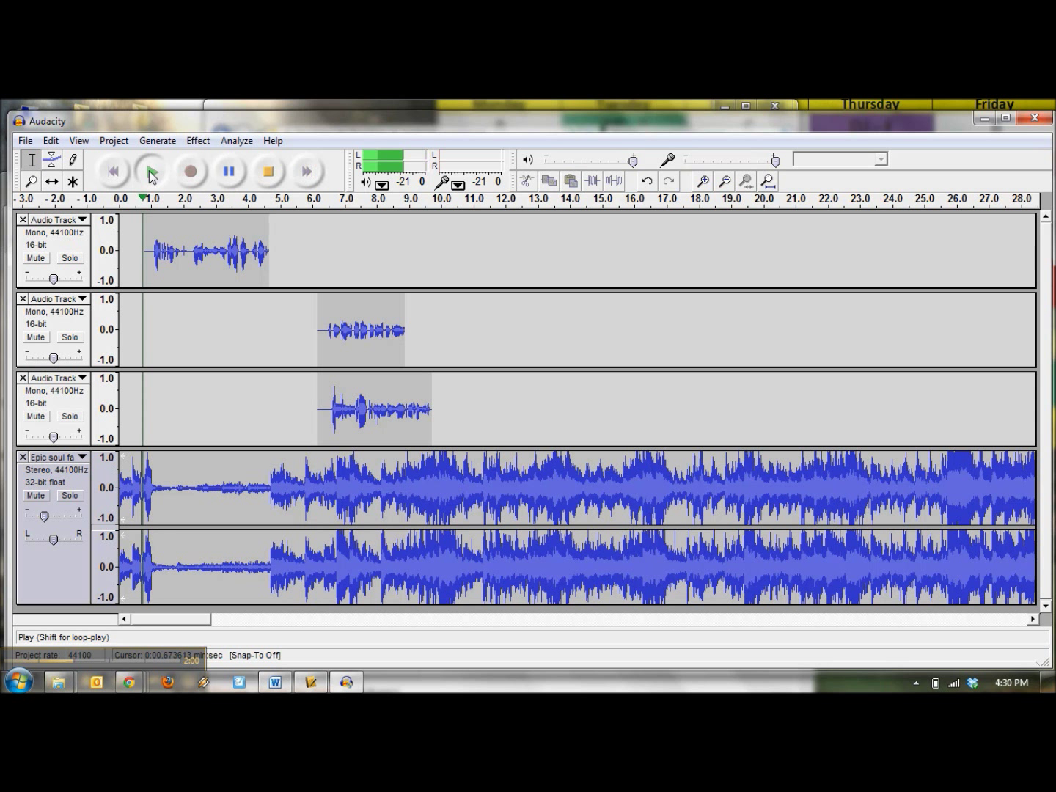
left_click(265, 175)
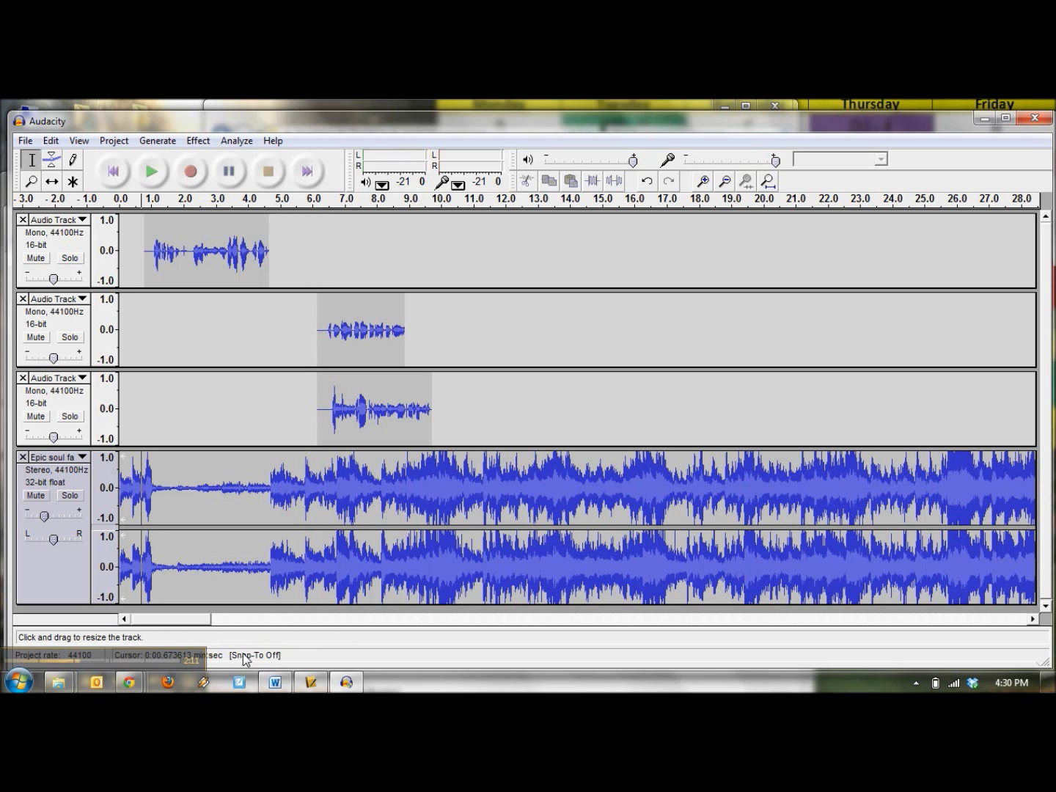
mouse_move(110, 663)
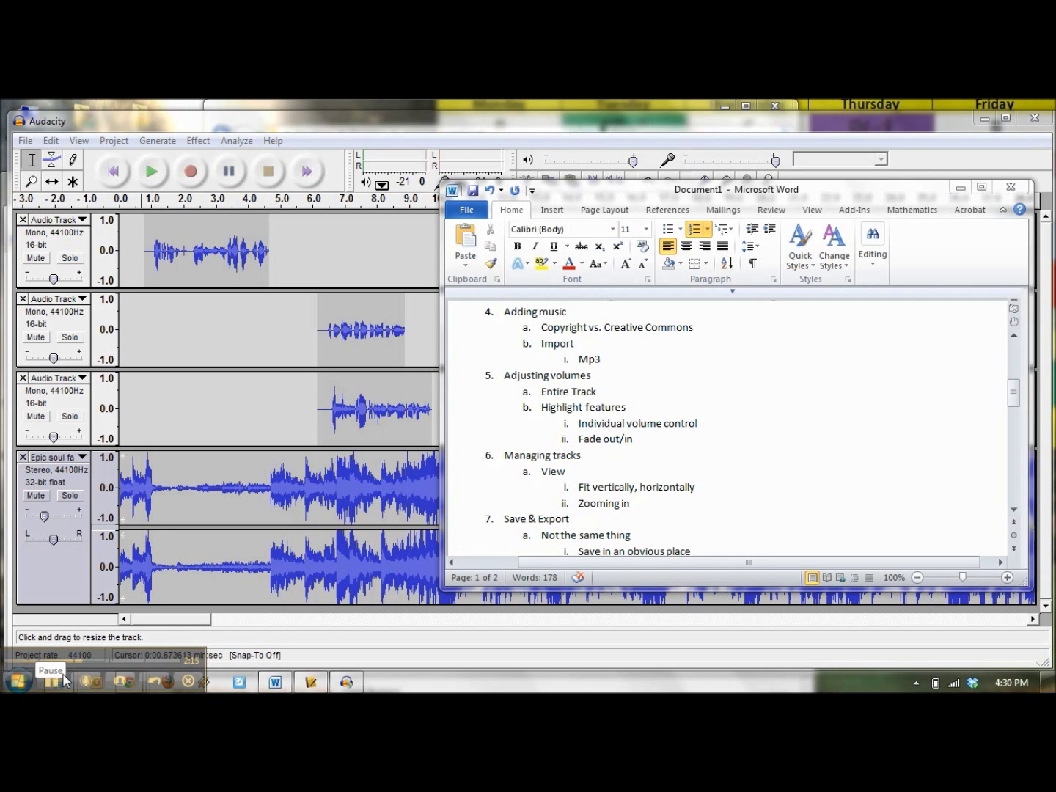
Select the music from 5.68 to 7.79 s and apply Fade Out.
left_click(297, 120)
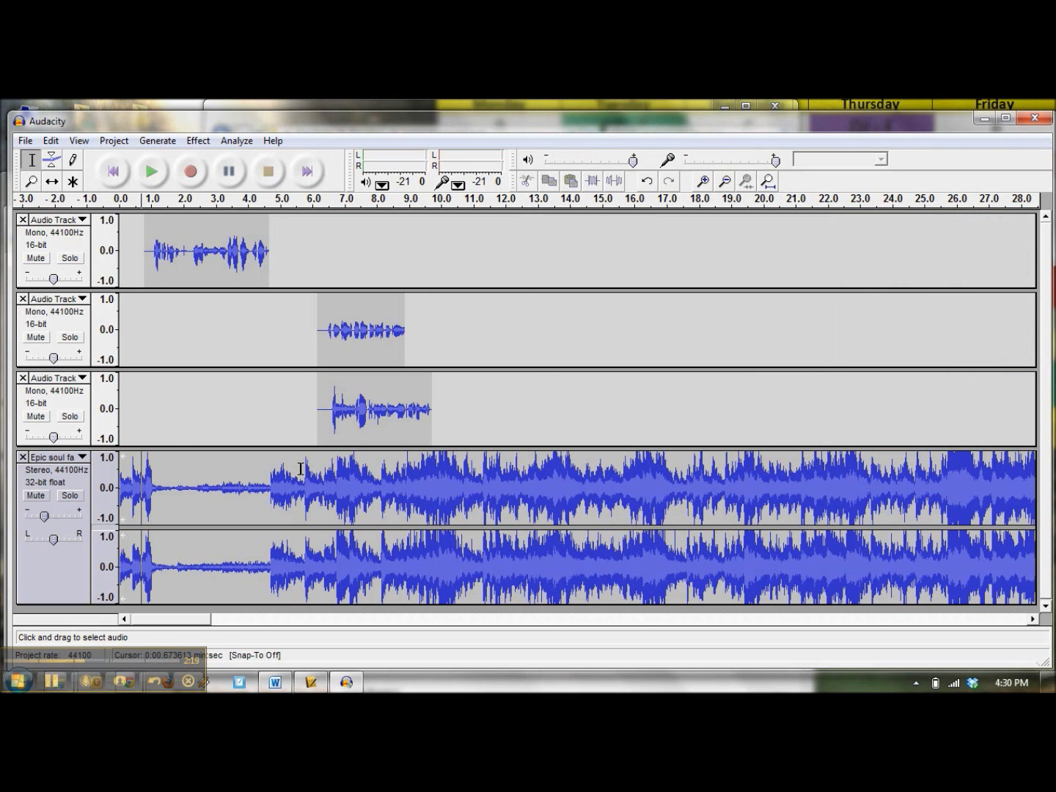
left_click_drag(301, 469, 319, 473)
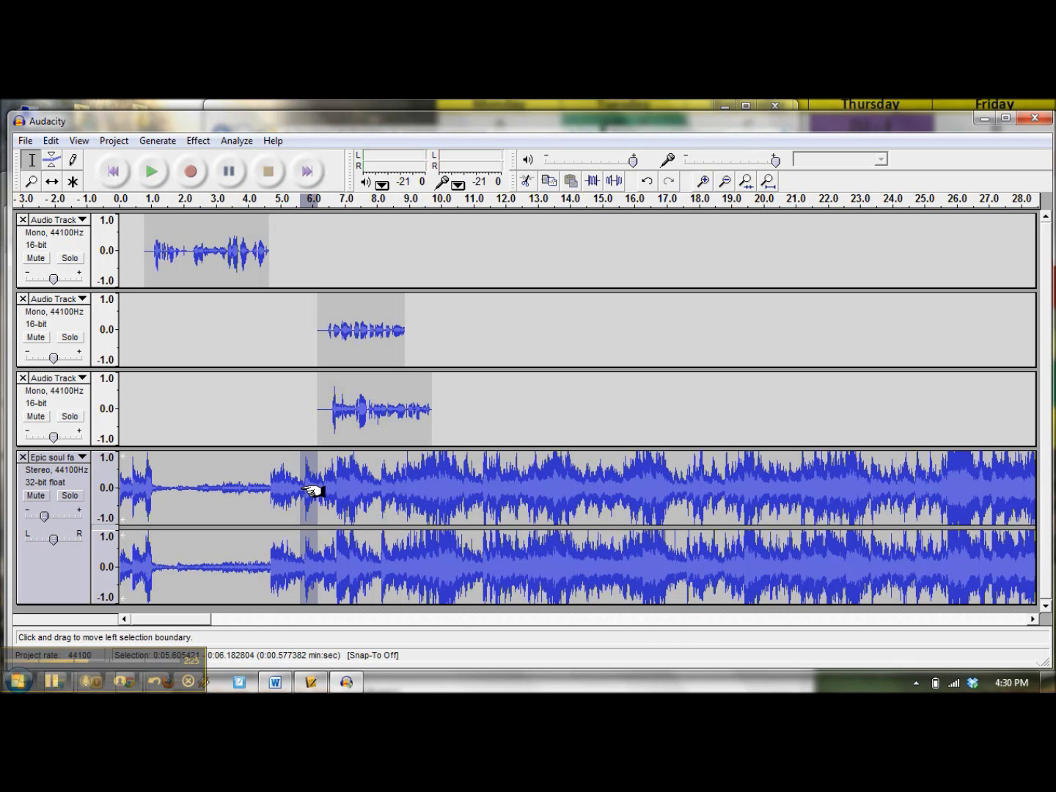
left_click_drag(308, 492, 371, 485)
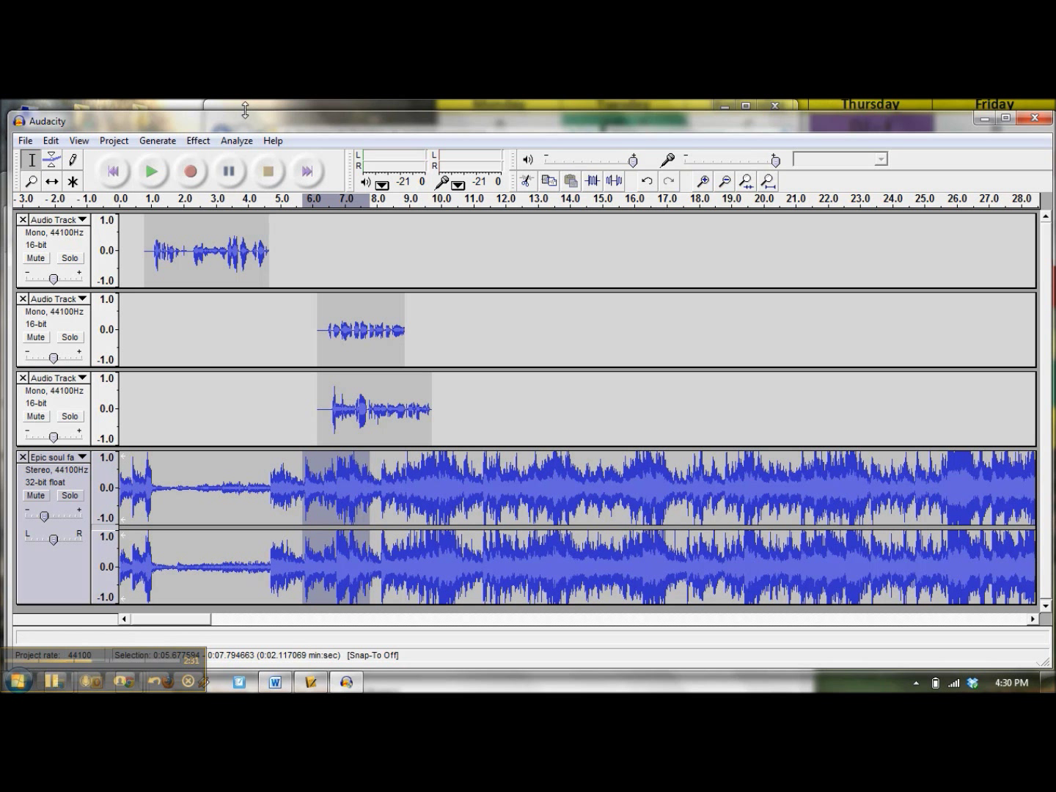
left_click(199, 141)
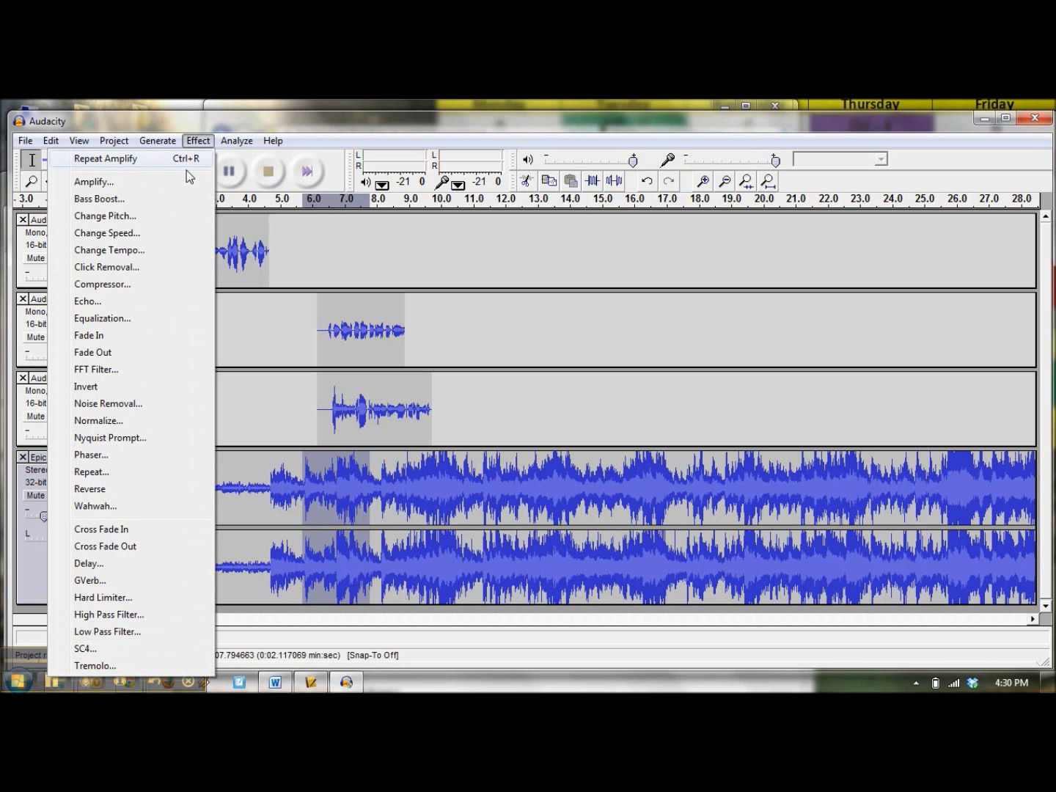
left_click(105, 356)
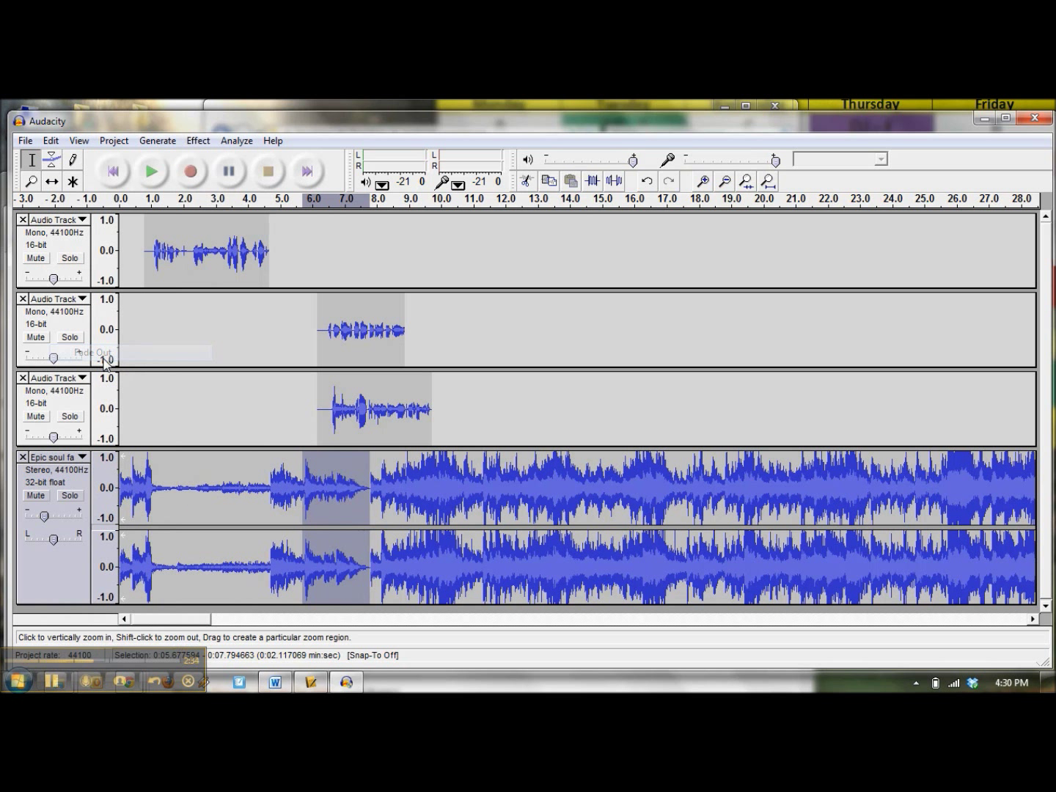
Play from 5.1 s to check the fade, then switch to the Word outline.
left_click(283, 490)
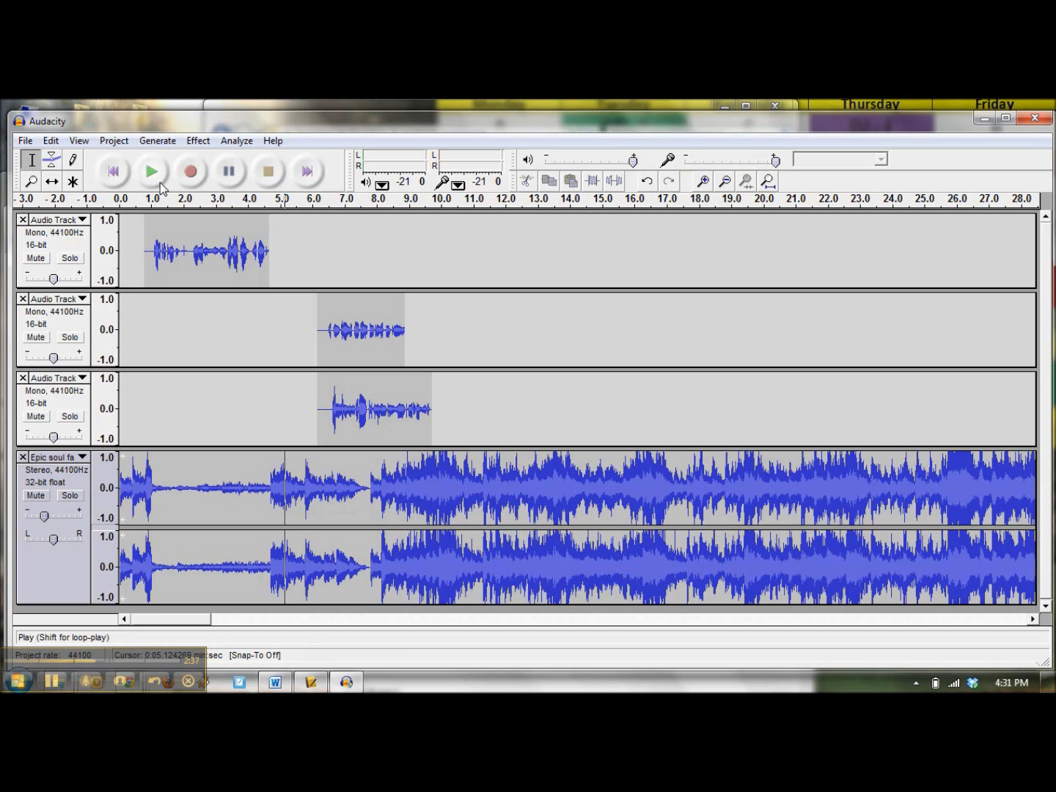
left_click(152, 179)
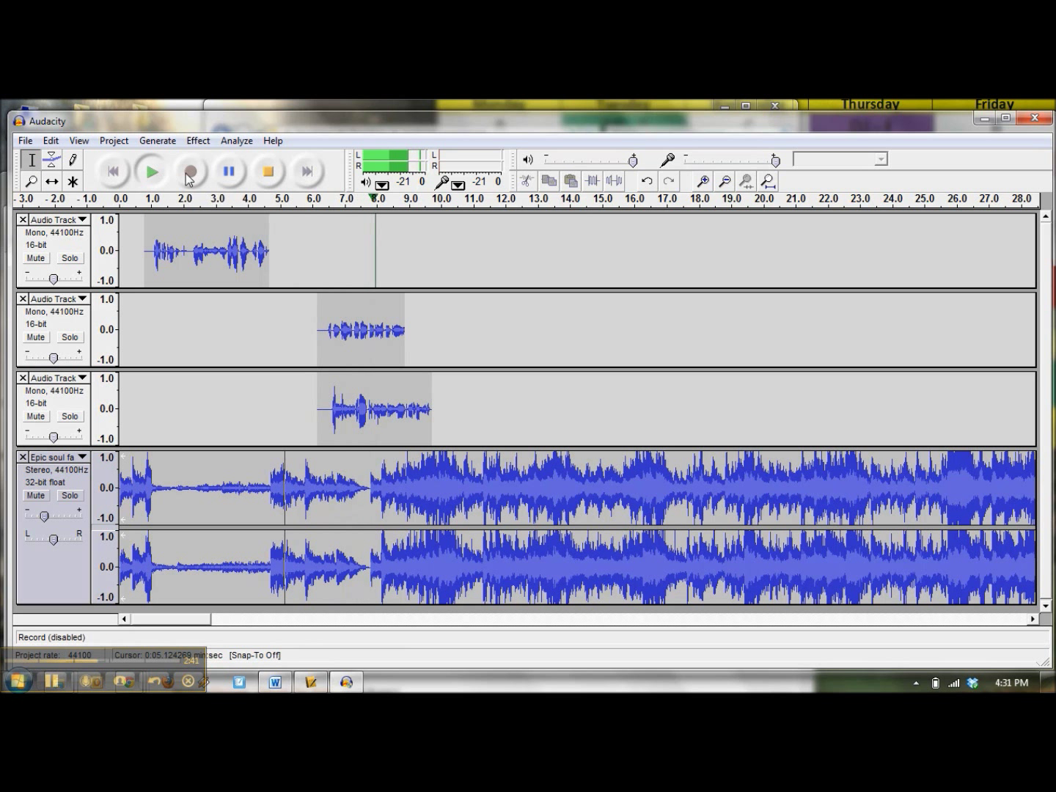
left_click(268, 174)
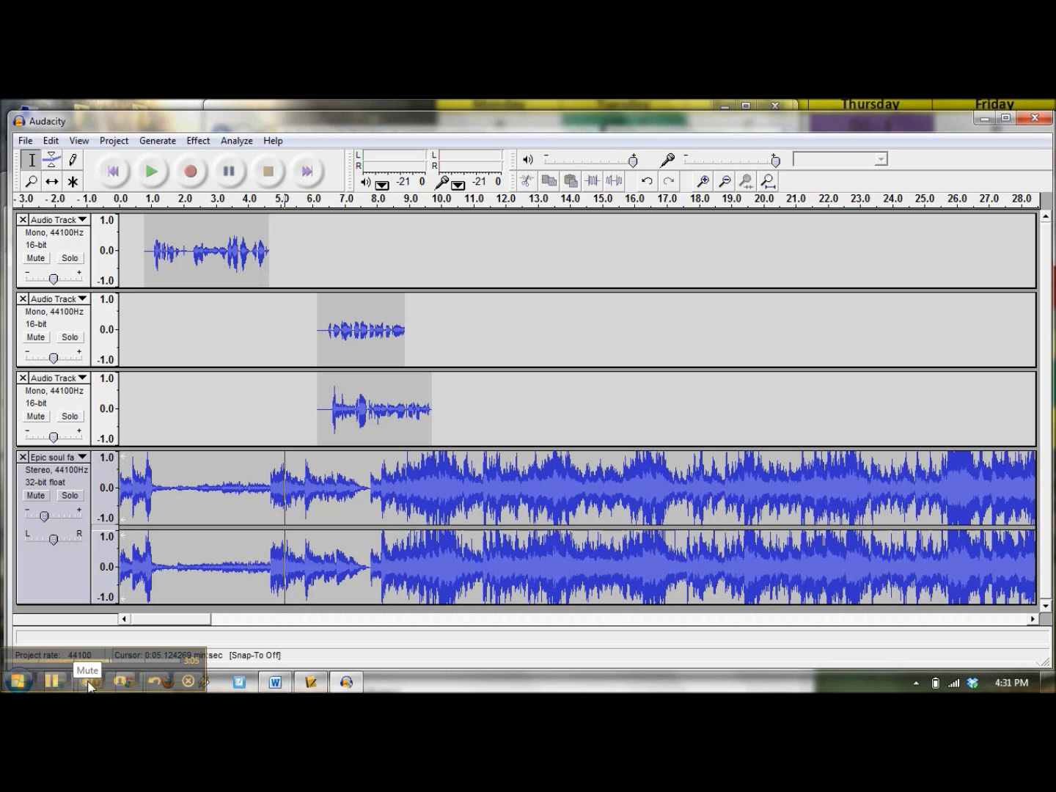
left_click(90, 683)
key("alt+Tab")
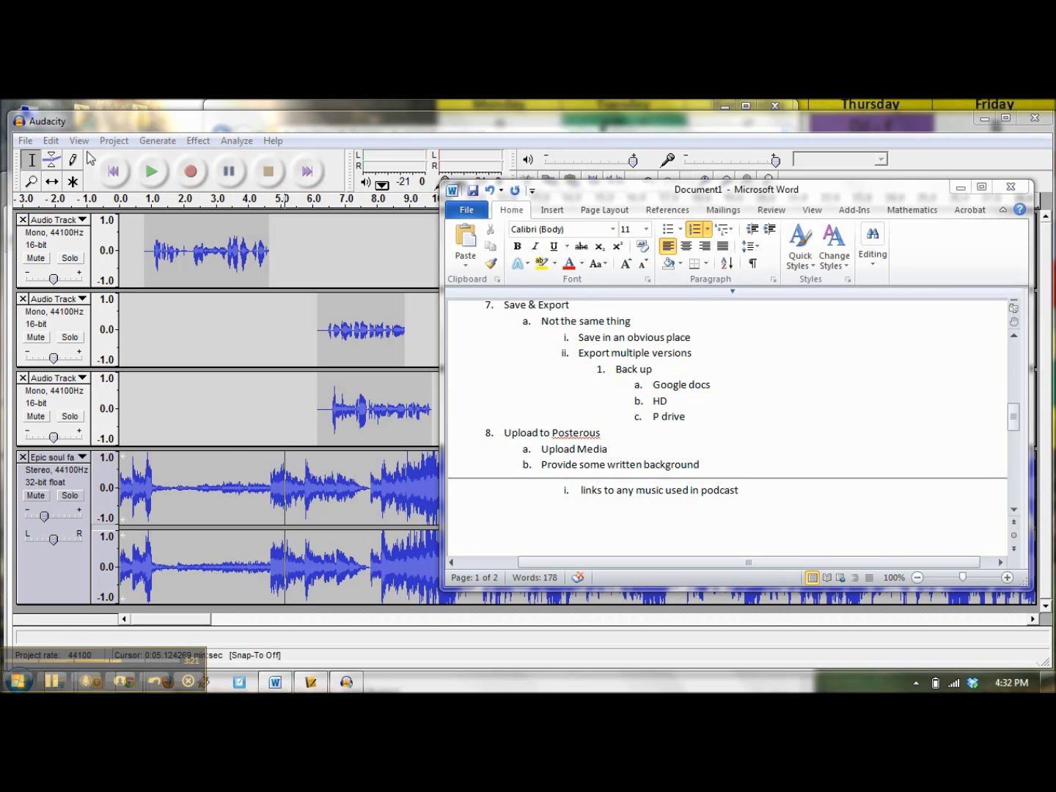
Start Save Project As and create and open a new Desktop folder for the Thin Air podcast.
left_click(23, 142)
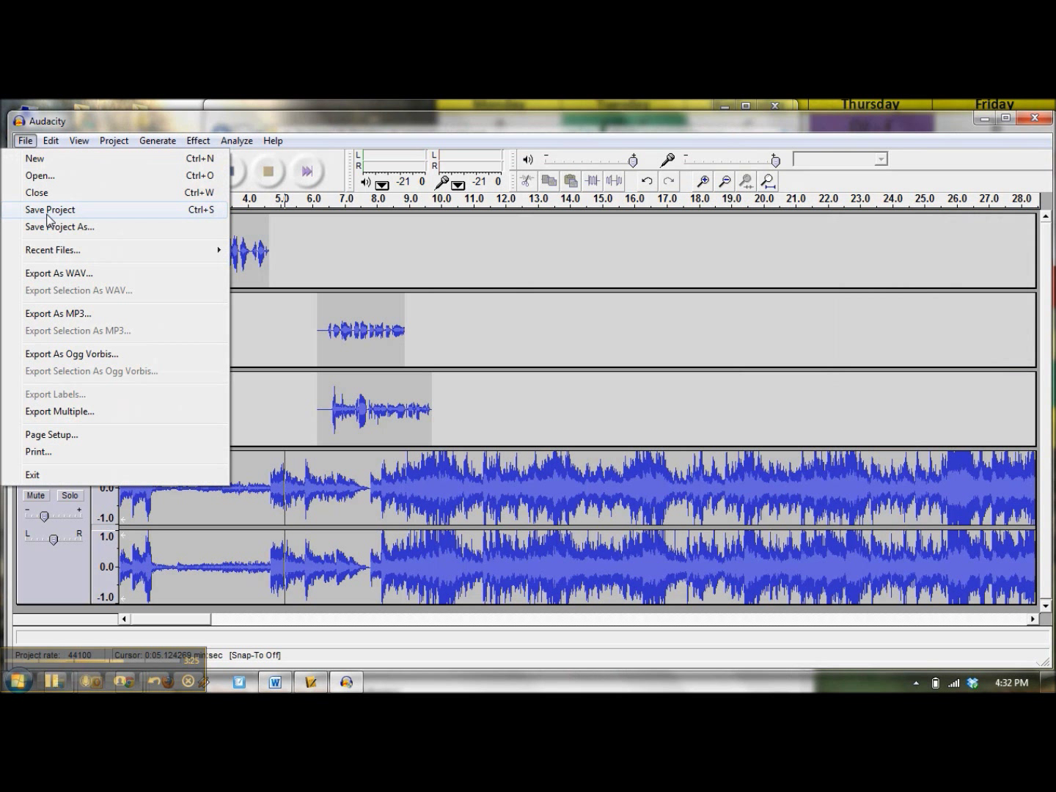
left_click(48, 212)
left_click(506, 440)
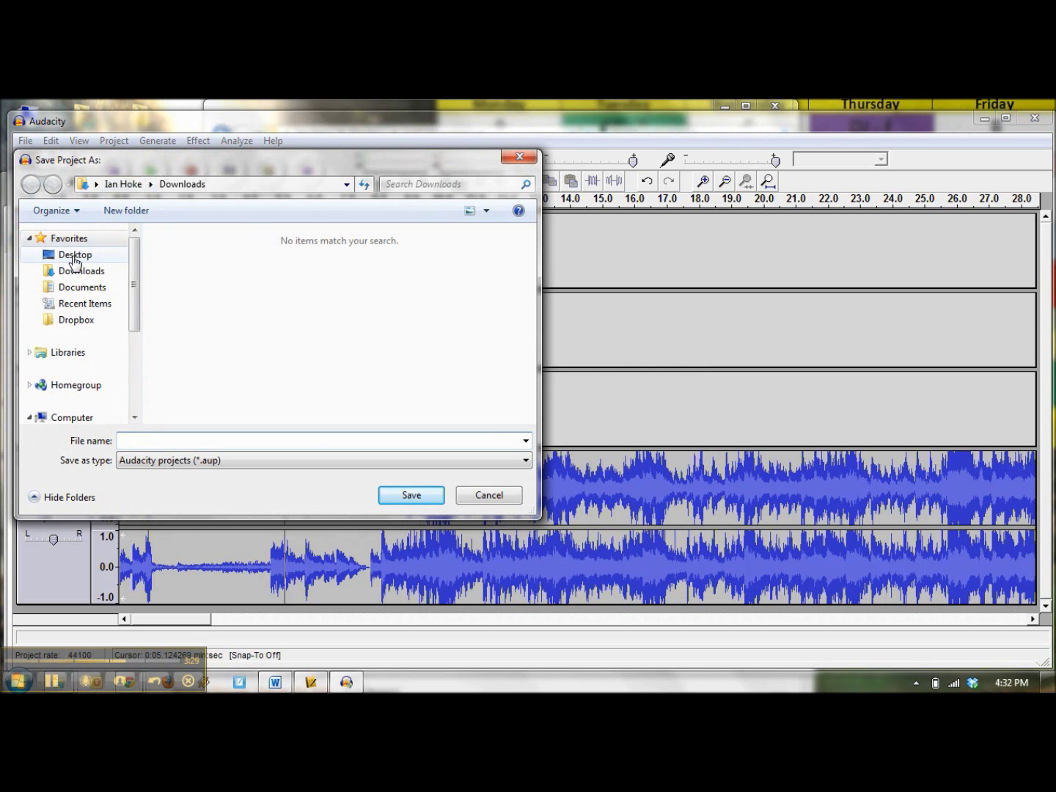
left_click(74, 254)
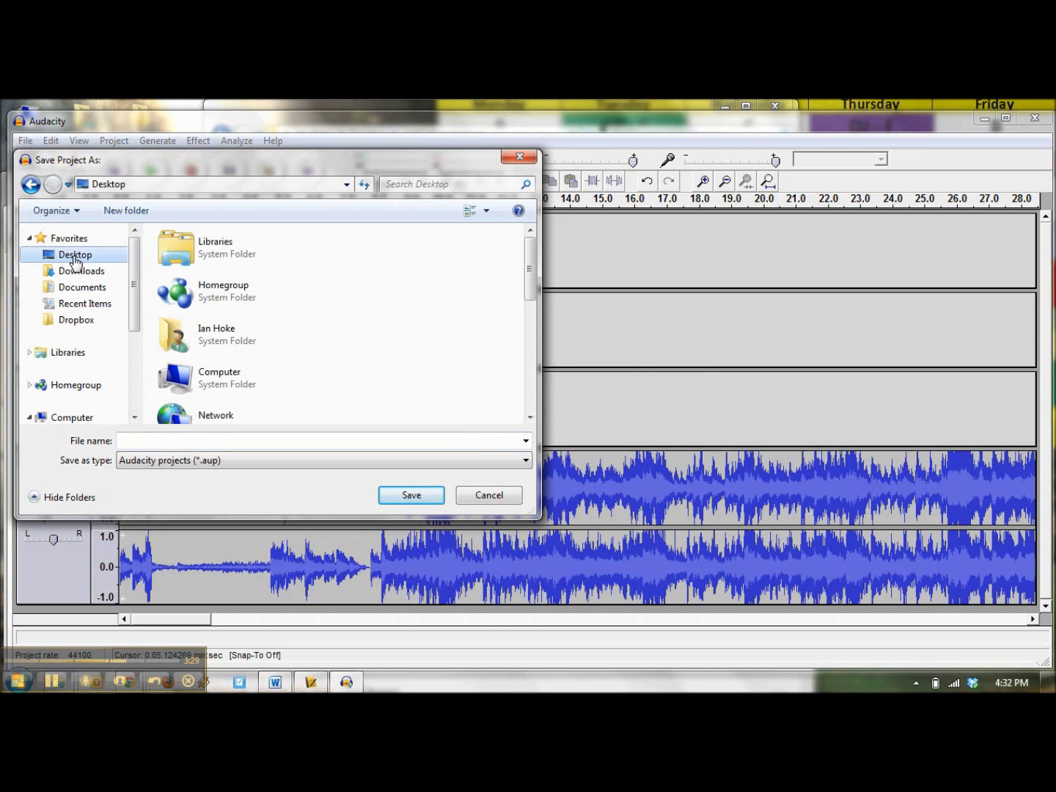
left_click(126, 212)
type("Mr ")
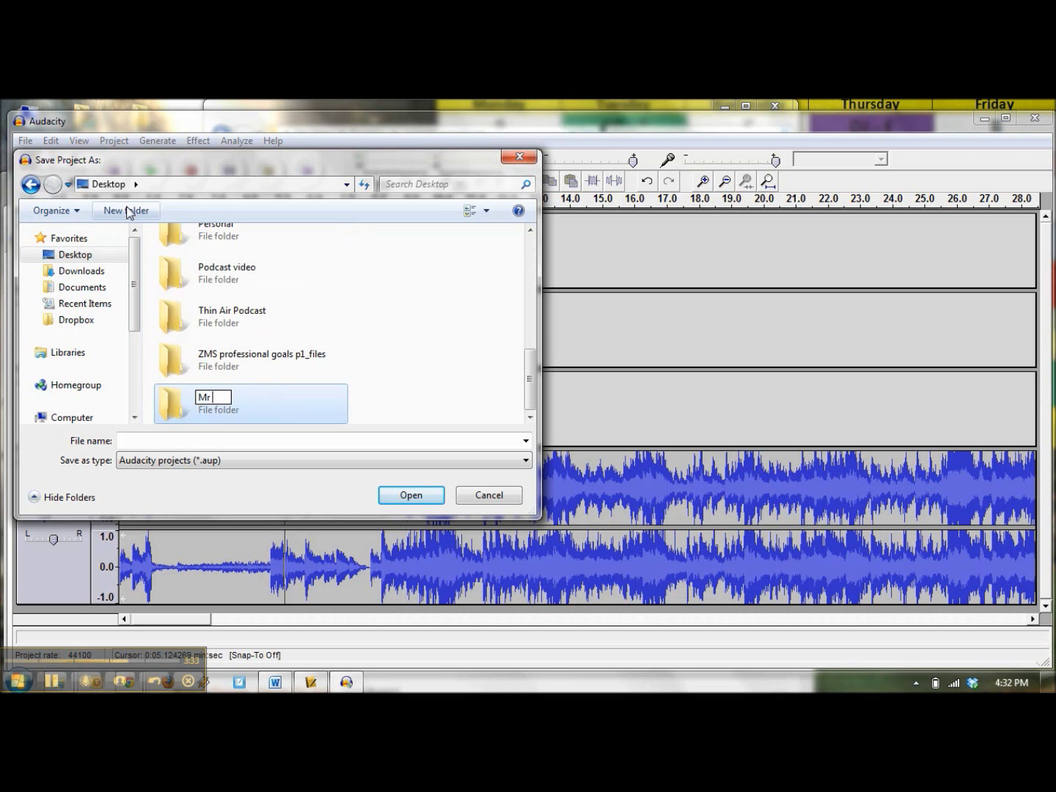
type("Hoke English ")
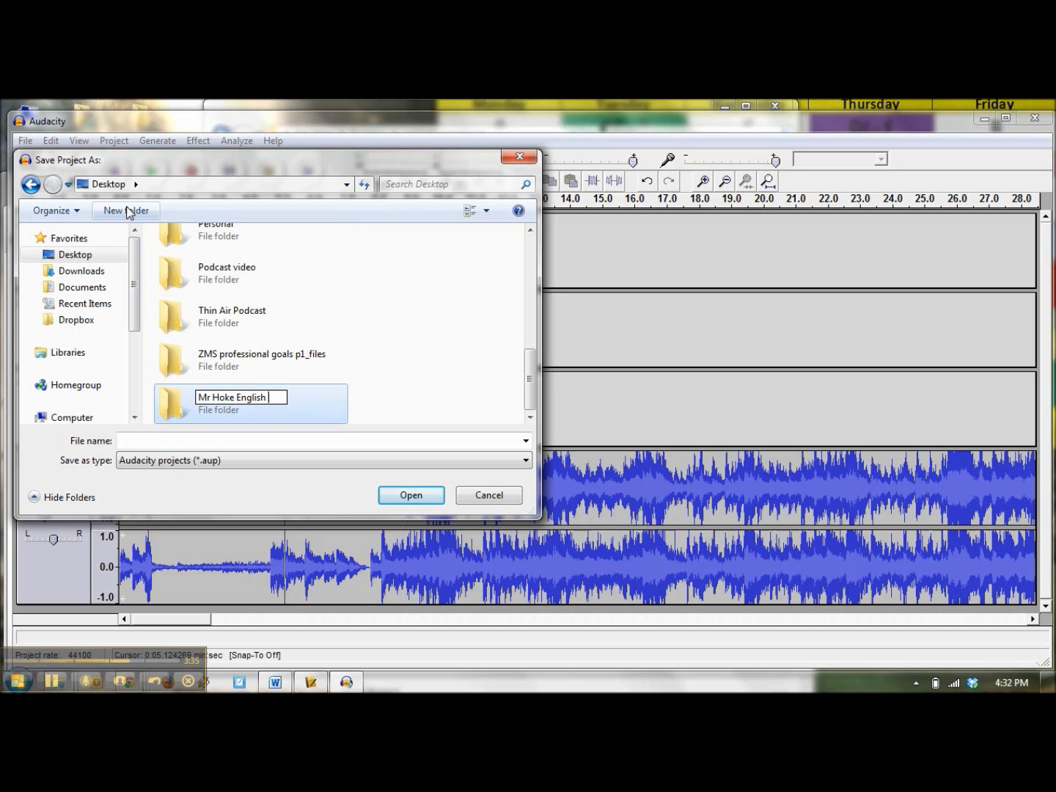
type("Podcast Thin Air")
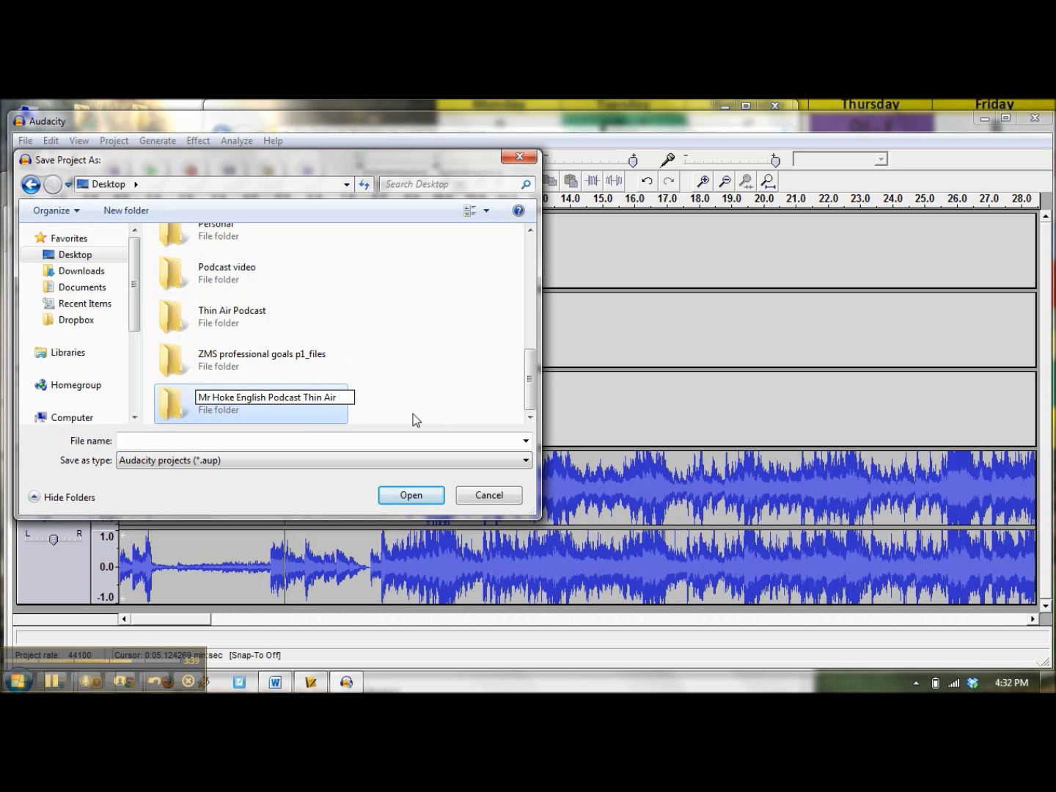
key("Return")
double_click(188, 417)
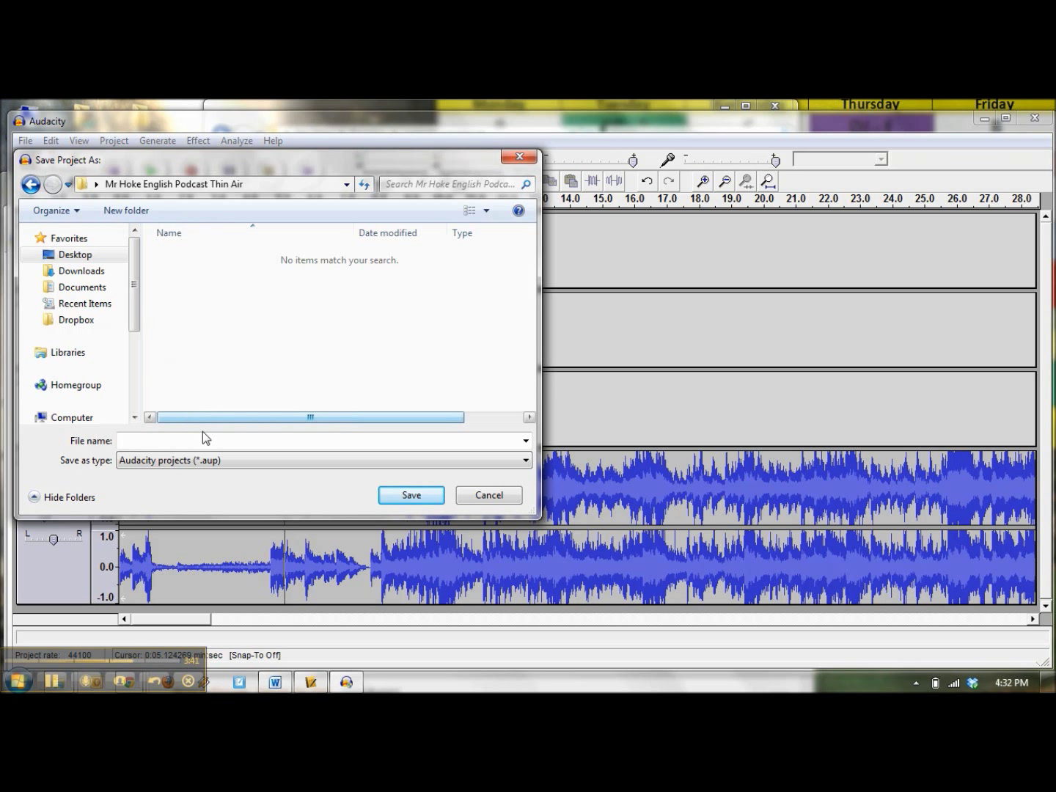
Save the project there as 'Podcast Project Adventure'.
left_click(267, 439)
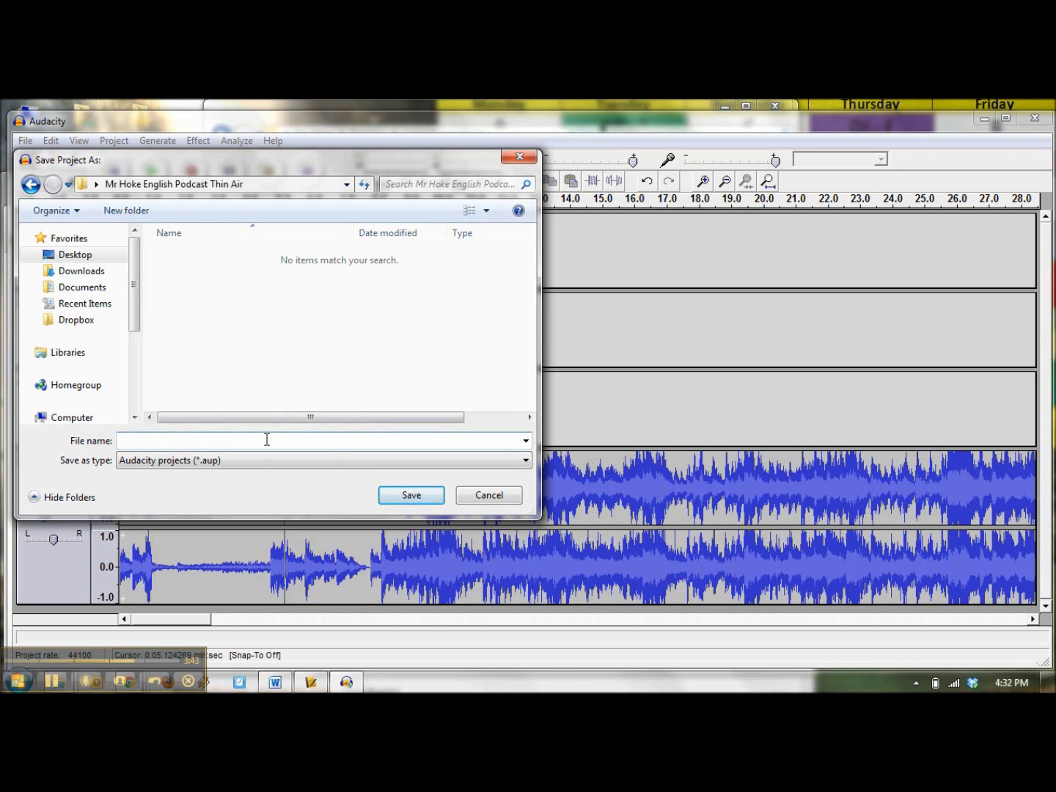
type("Podcast Project Adventure")
left_click(427, 490)
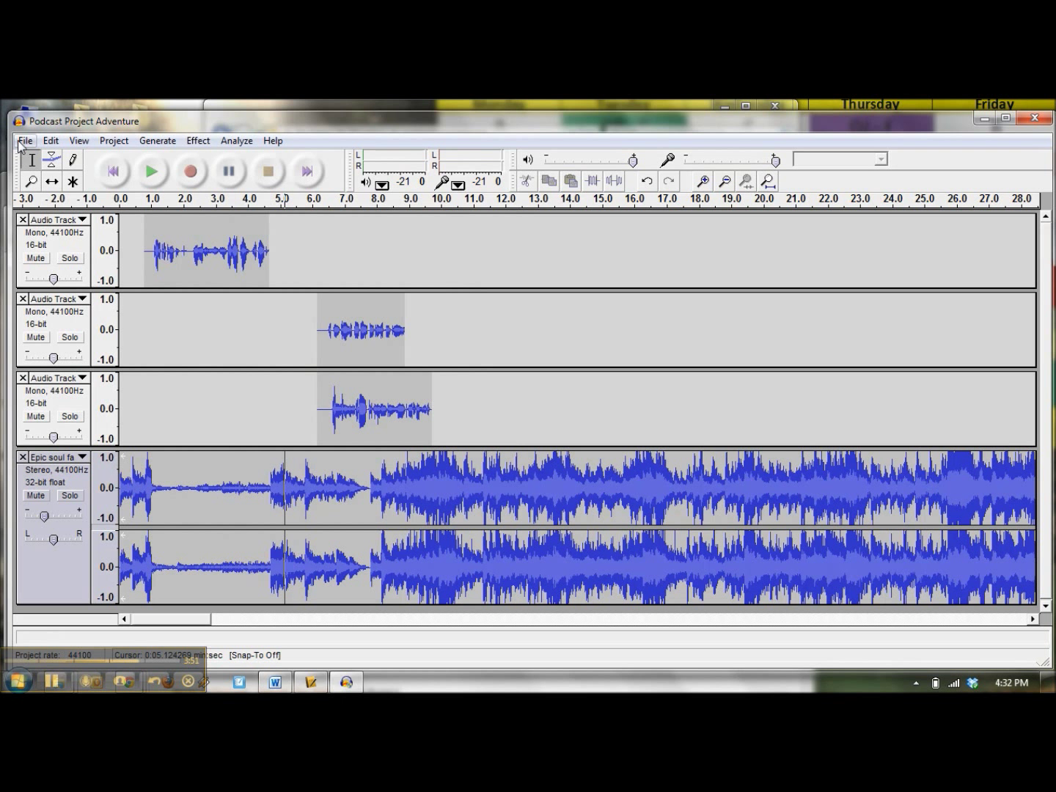
left_click(22, 141)
Export as MP3, renaming the file to 'Podcast Adventure Final'.
left_click(77, 315)
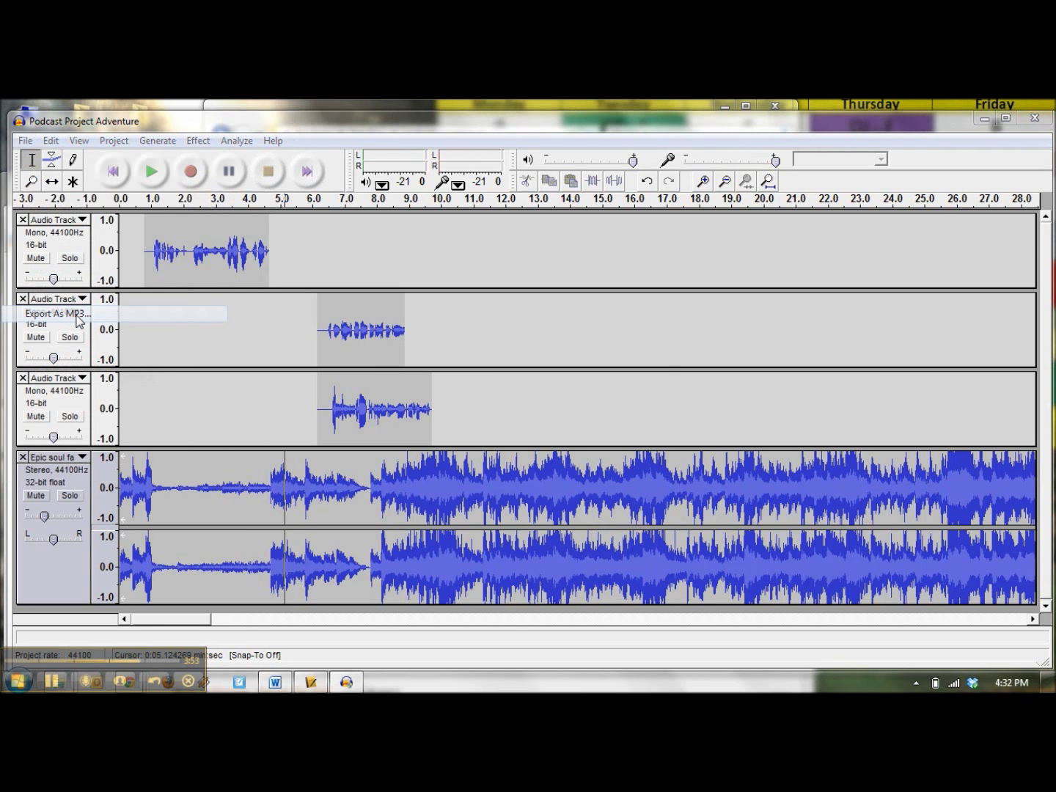
left_click(532, 419)
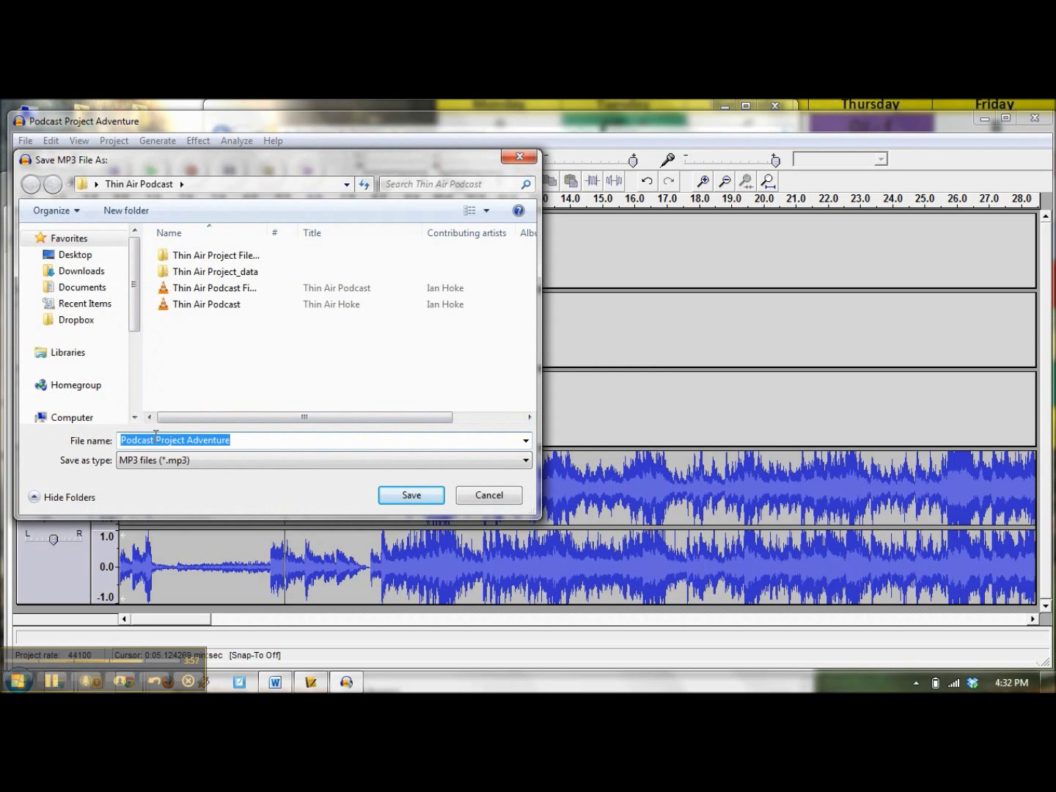
left_click(186, 443)
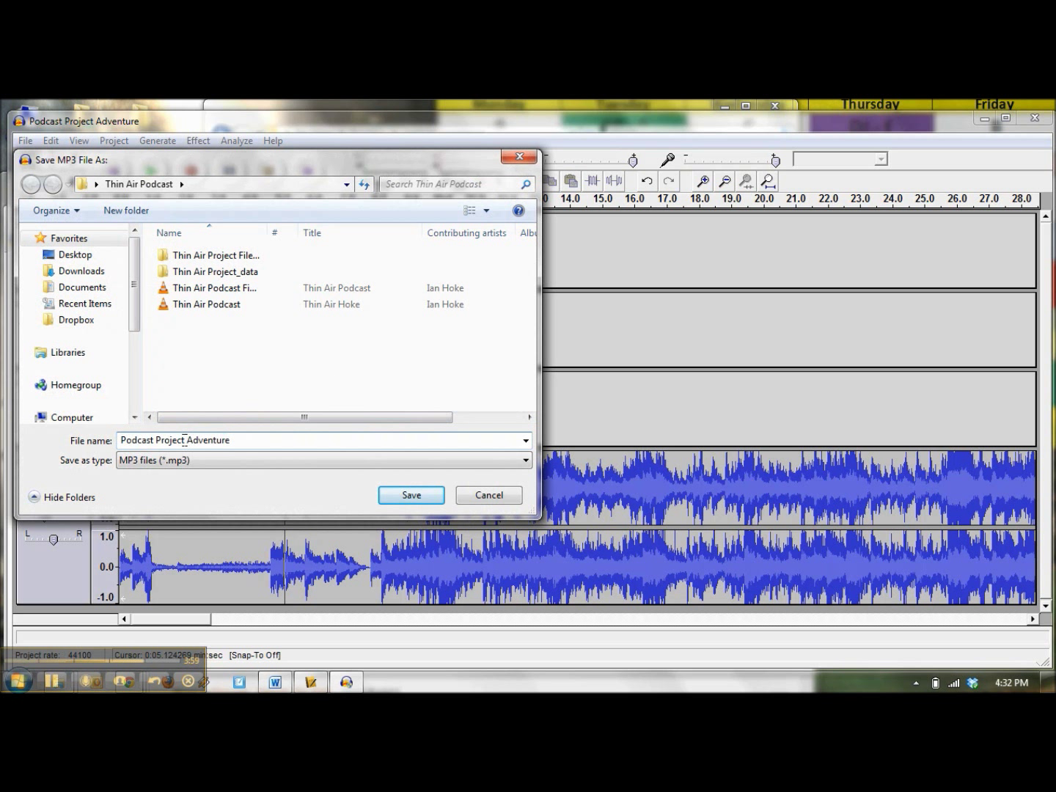
double_click(183, 441)
key("Delete")
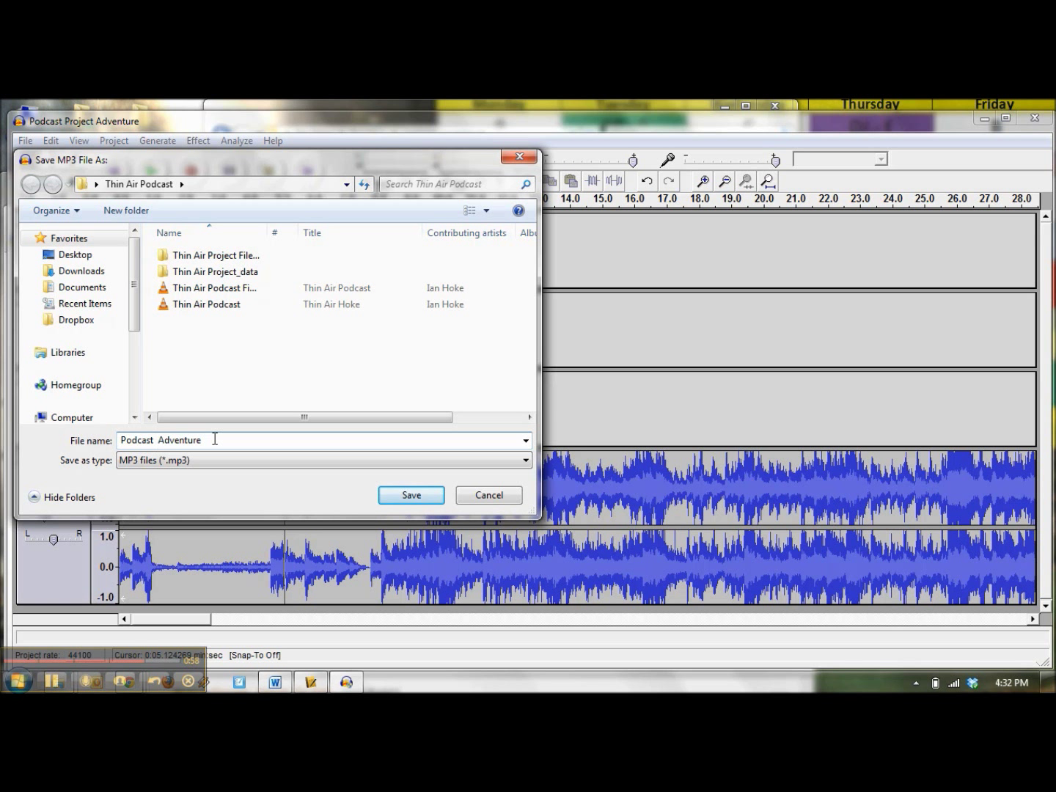
type("Final")
left_click(412, 496)
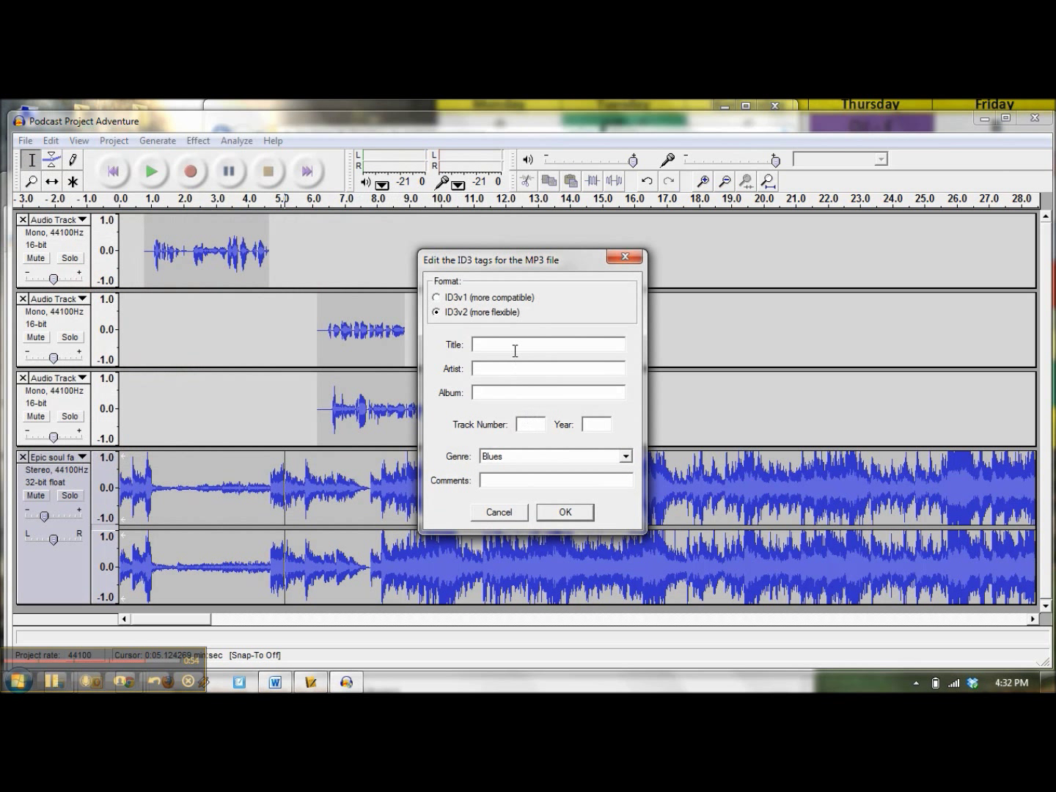
Fill in the Title and artist tags, set genre to Thrash Metal, and confirm the export.
type("Adventure is IIII")
left_click(503, 362)
type("Ian Hoke")
left_click(626, 458)
left_click_drag(627, 487, 634, 624)
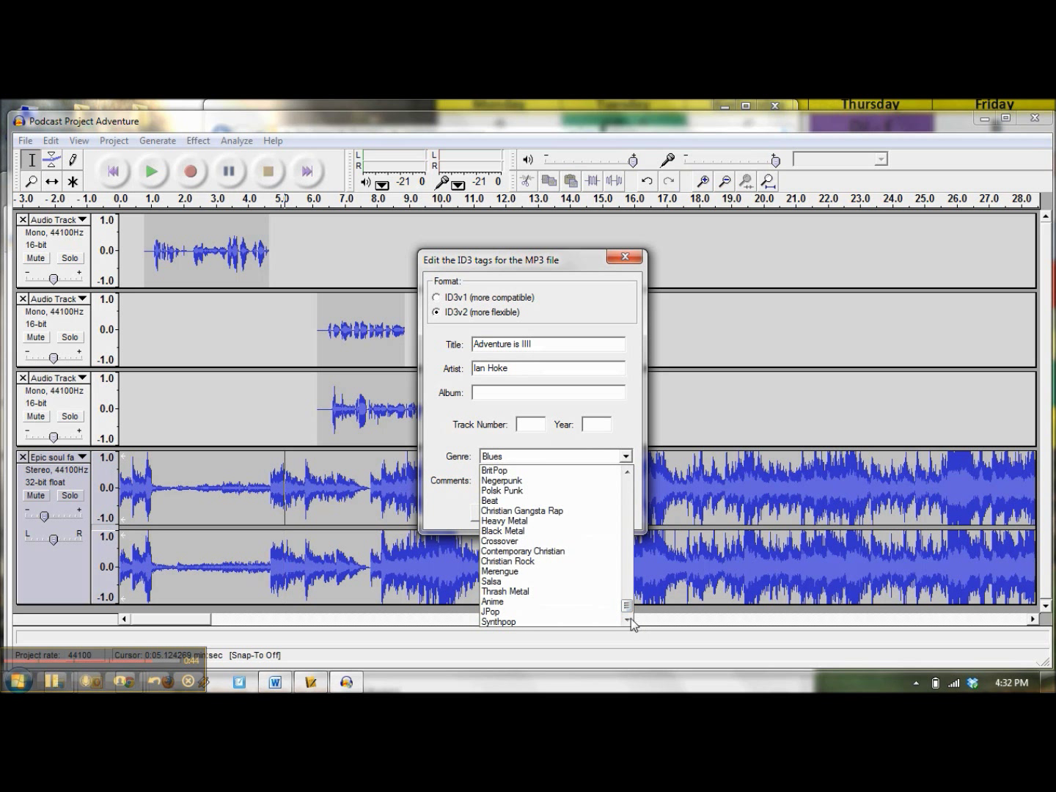
left_click(597, 592)
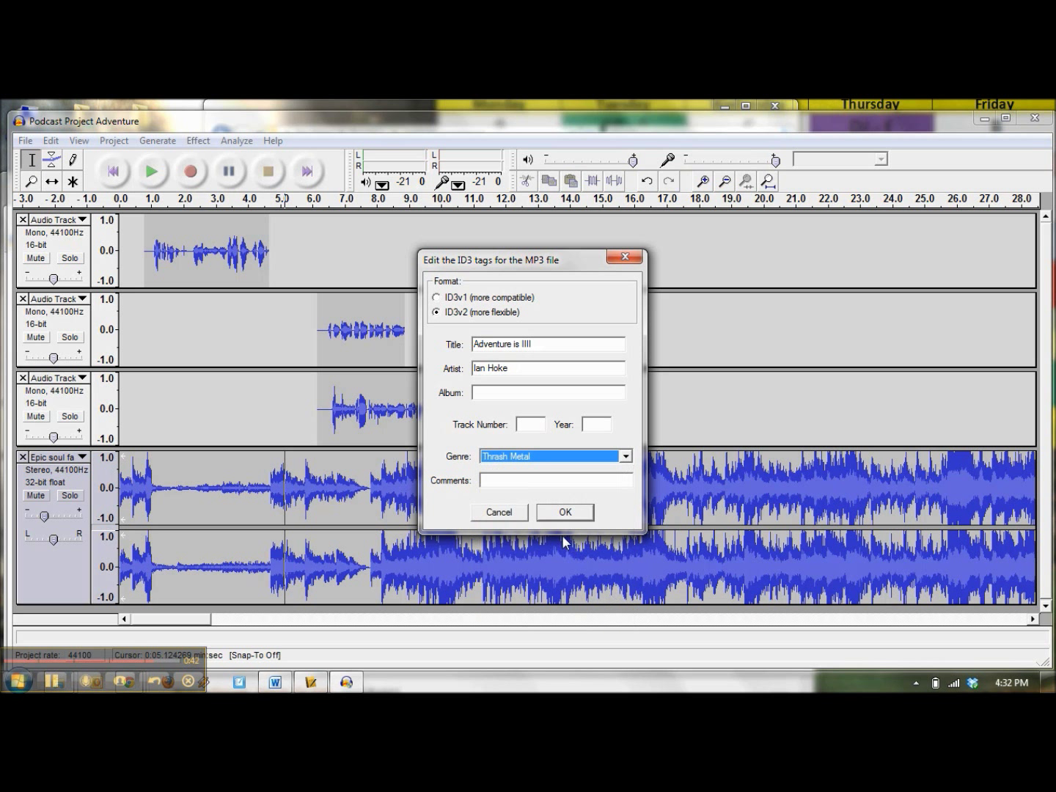
left_click(552, 511)
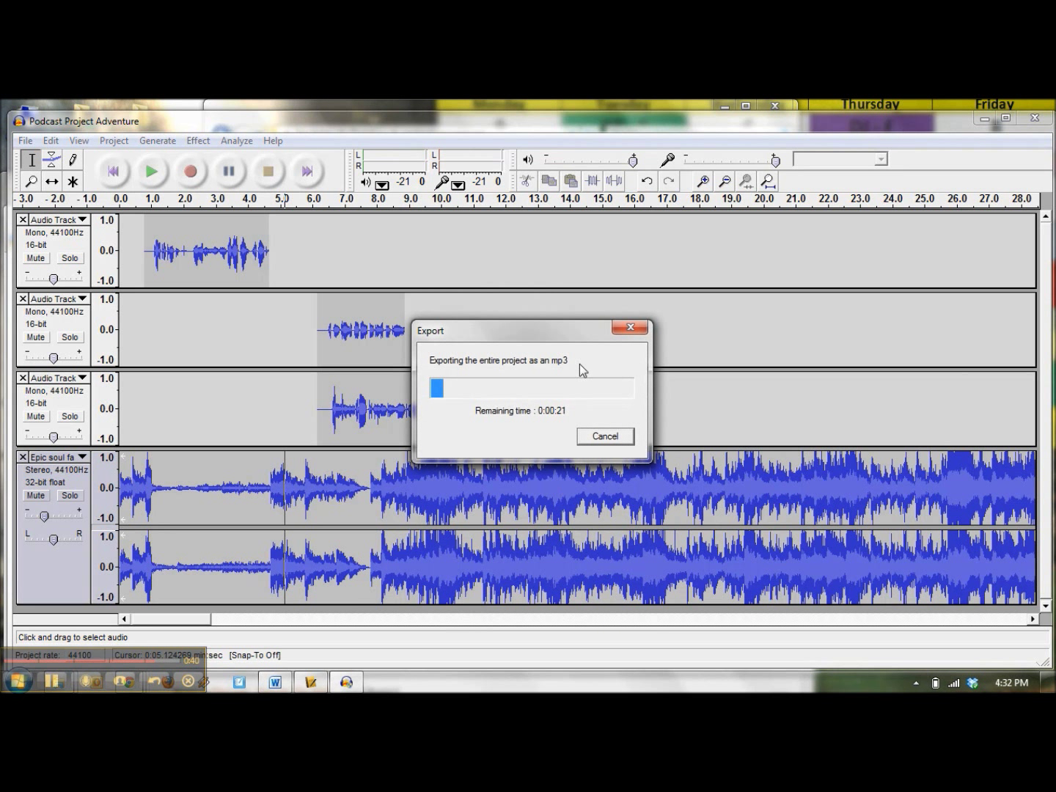
left_click(57, 676)
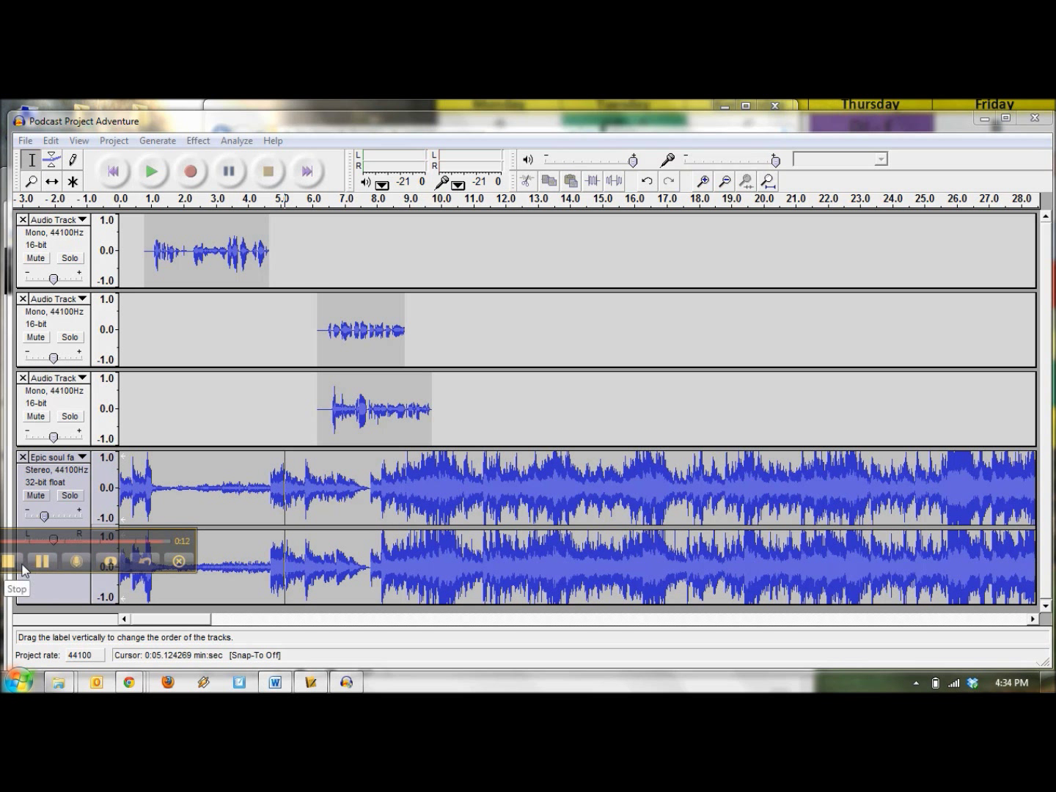
In Chrome, start a New Post via Web on Posterous, dismissing the file picker.
mouse_move(128, 684)
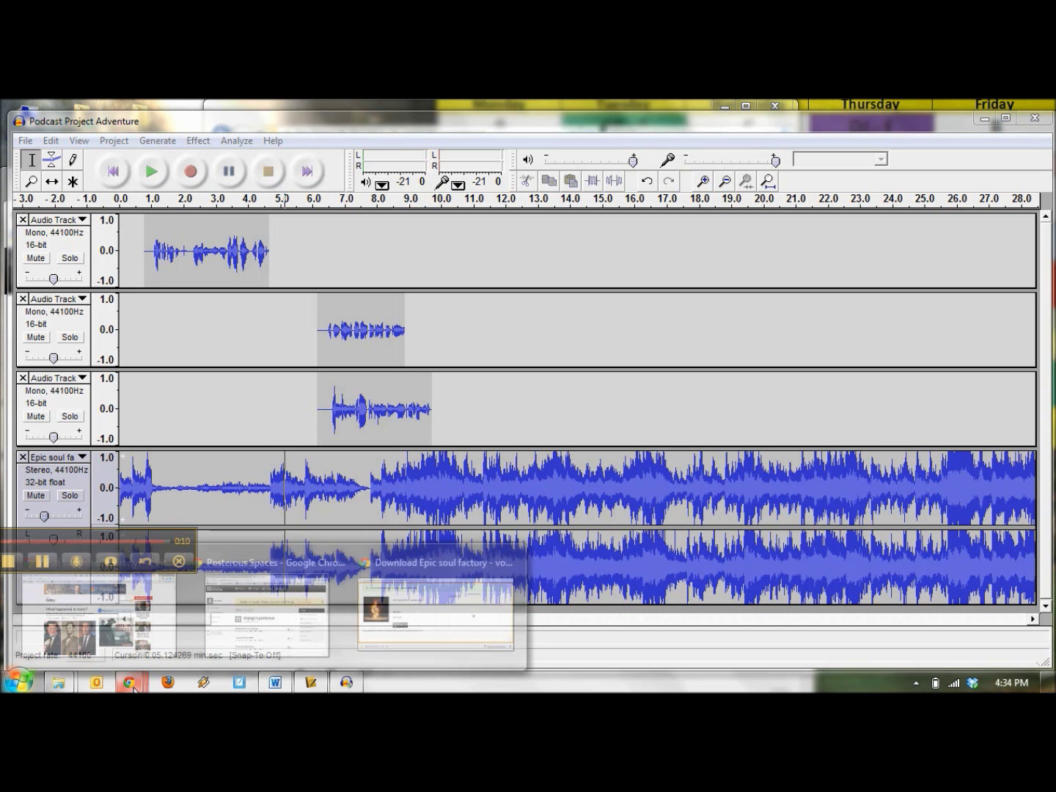
left_click(267, 659)
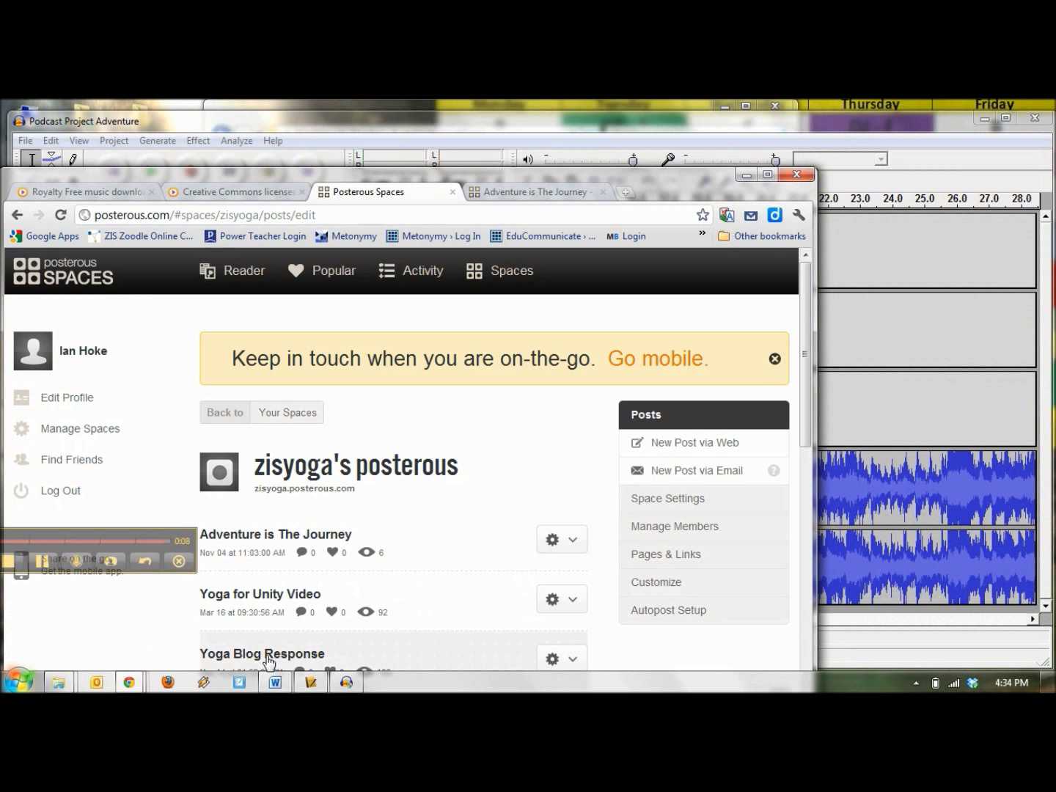
left_click(715, 446)
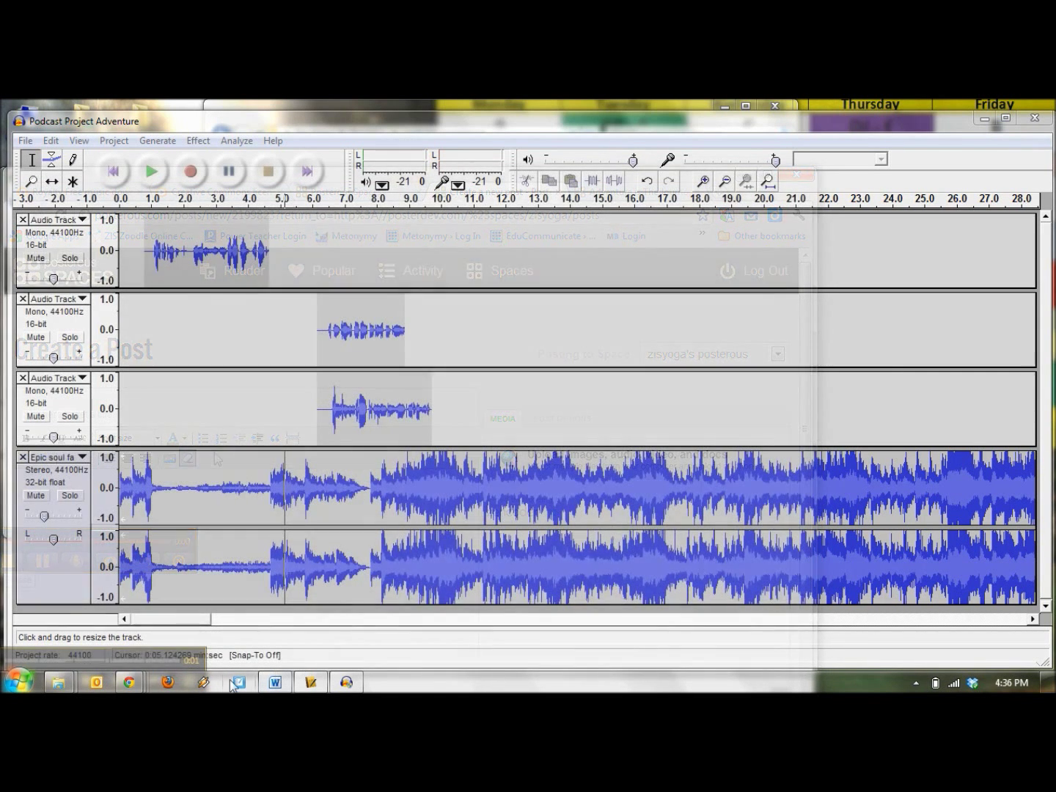
mouse_move(129, 683)
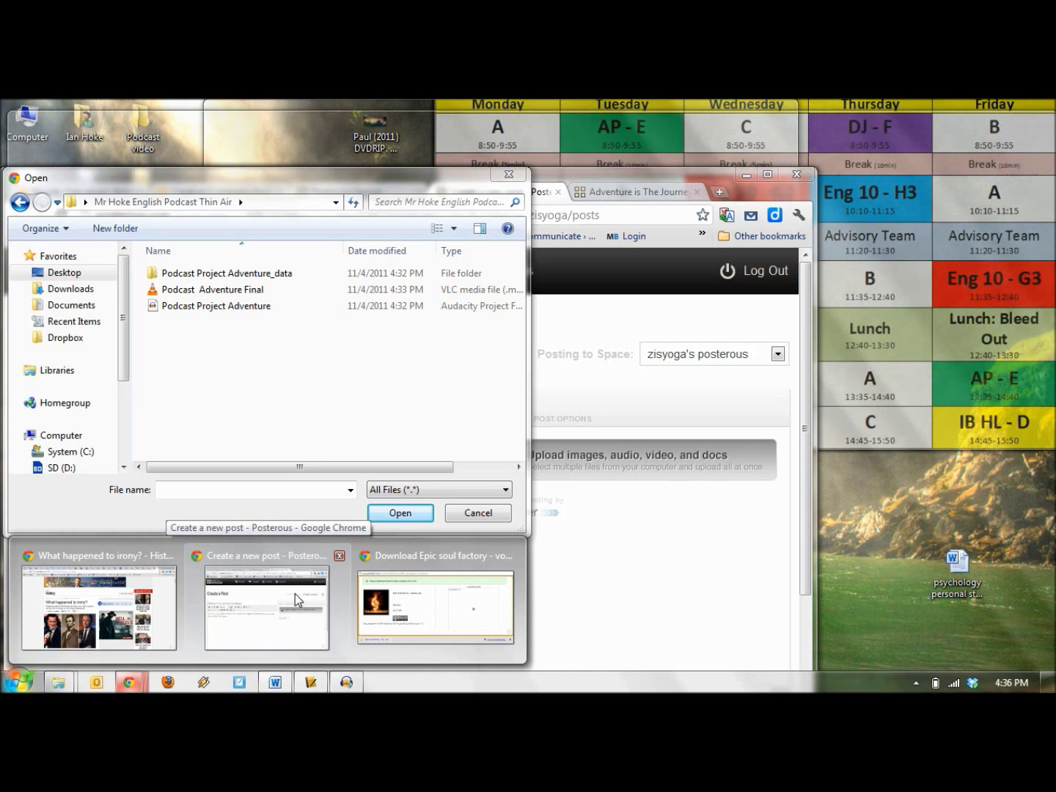
left_click(294, 594)
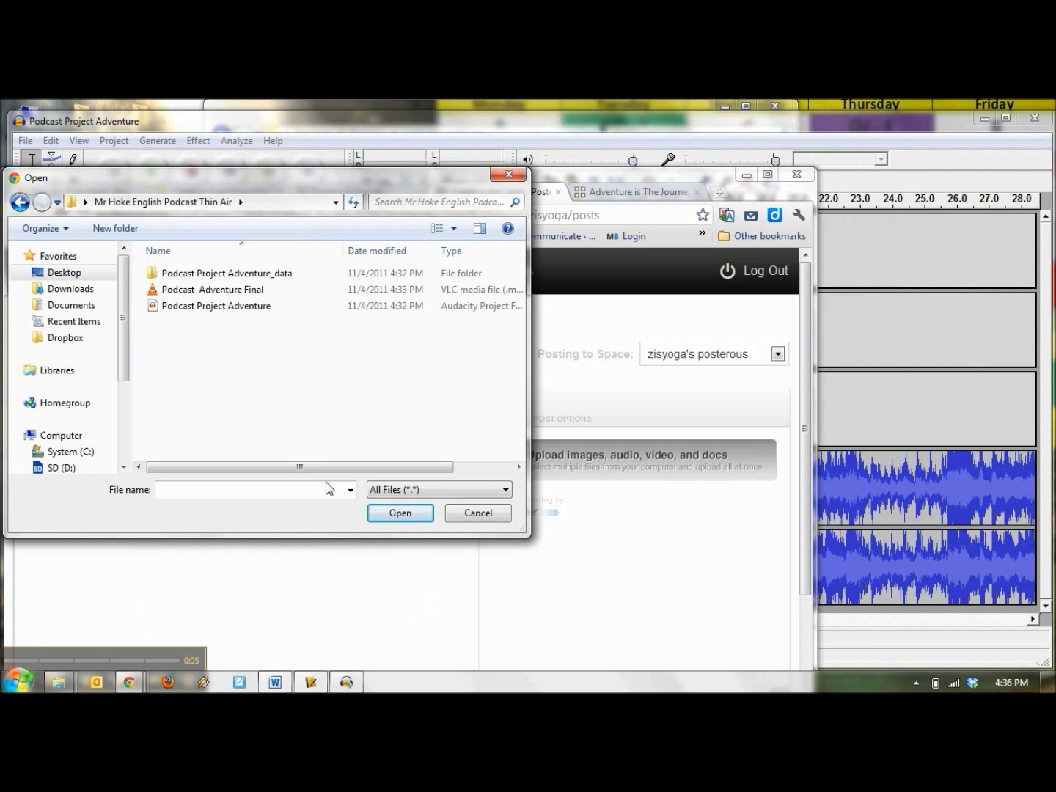
left_click(481, 513)
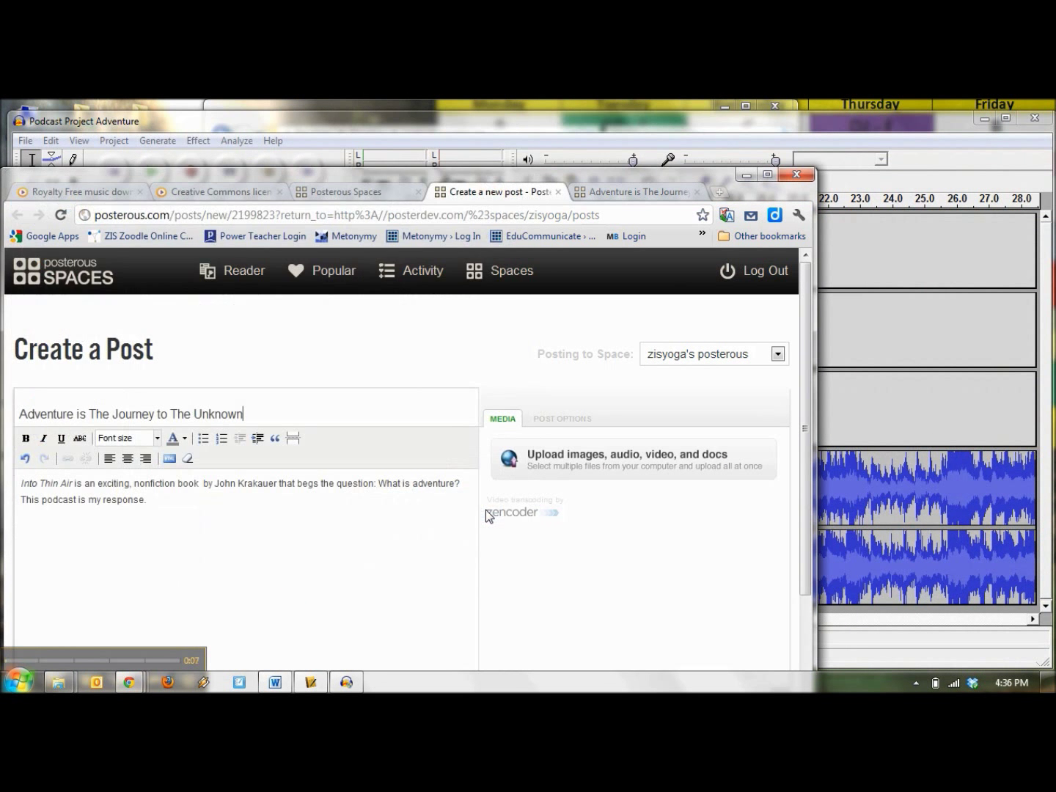
Return to the new post editor and review the title and body text.
left_click(345, 194)
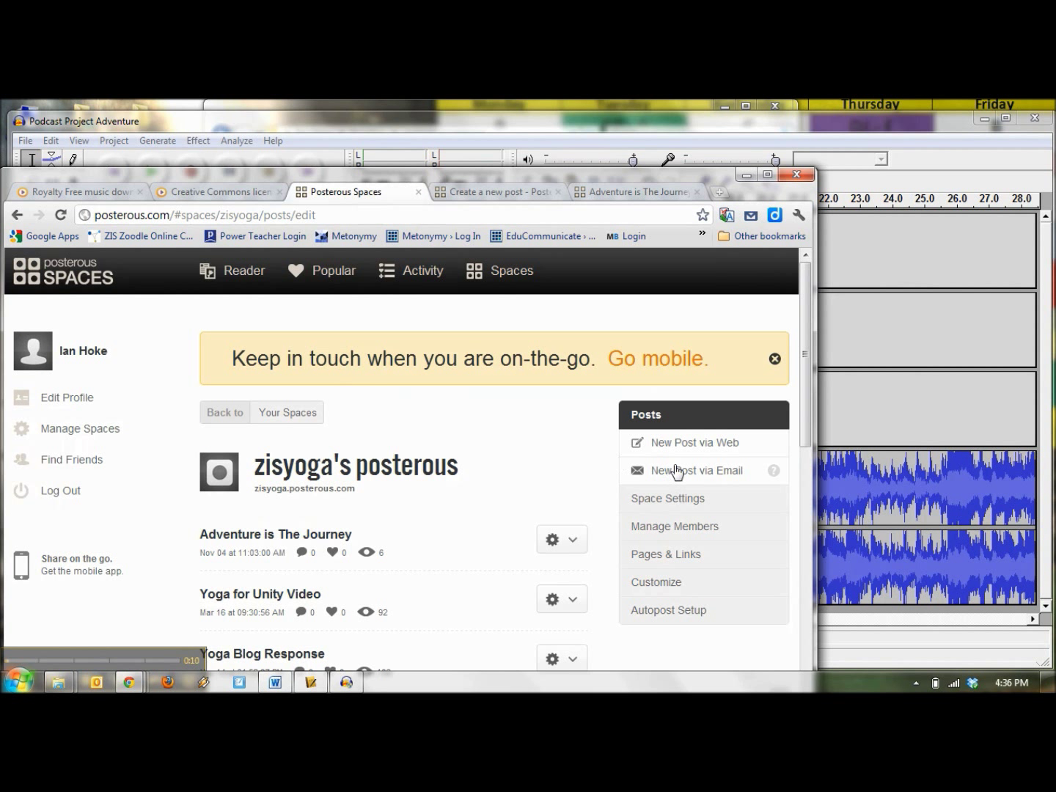
left_click(511, 193)
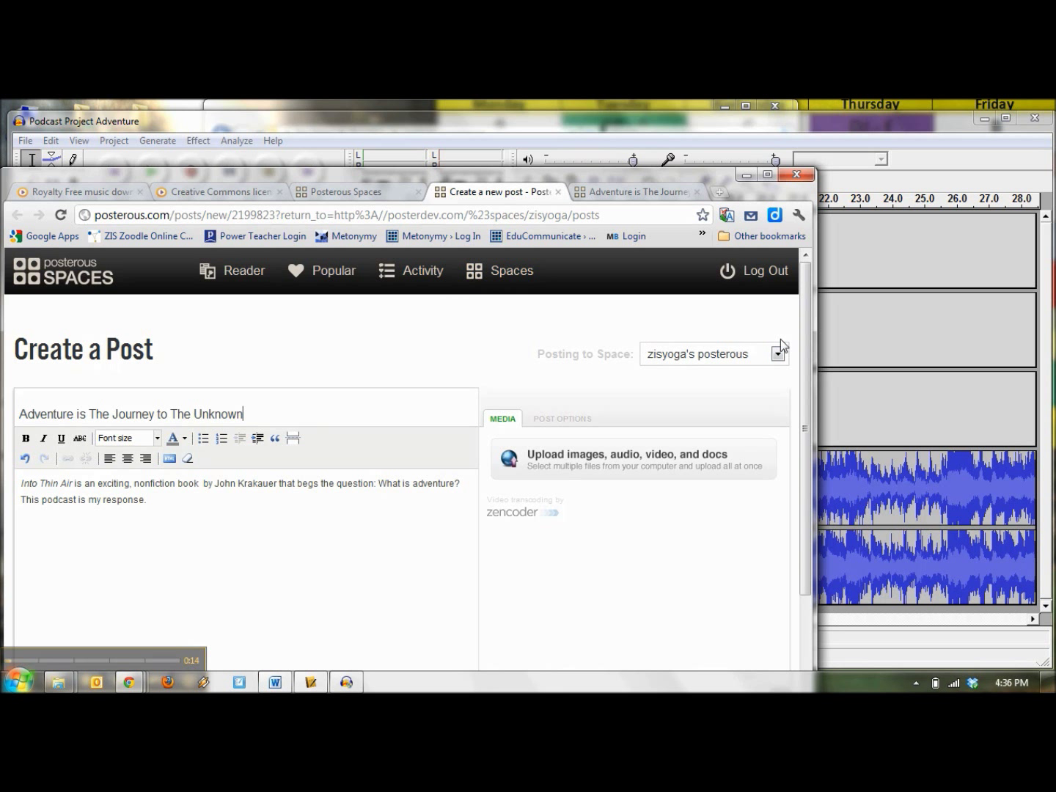
scroll(804, 334, "down", 3)
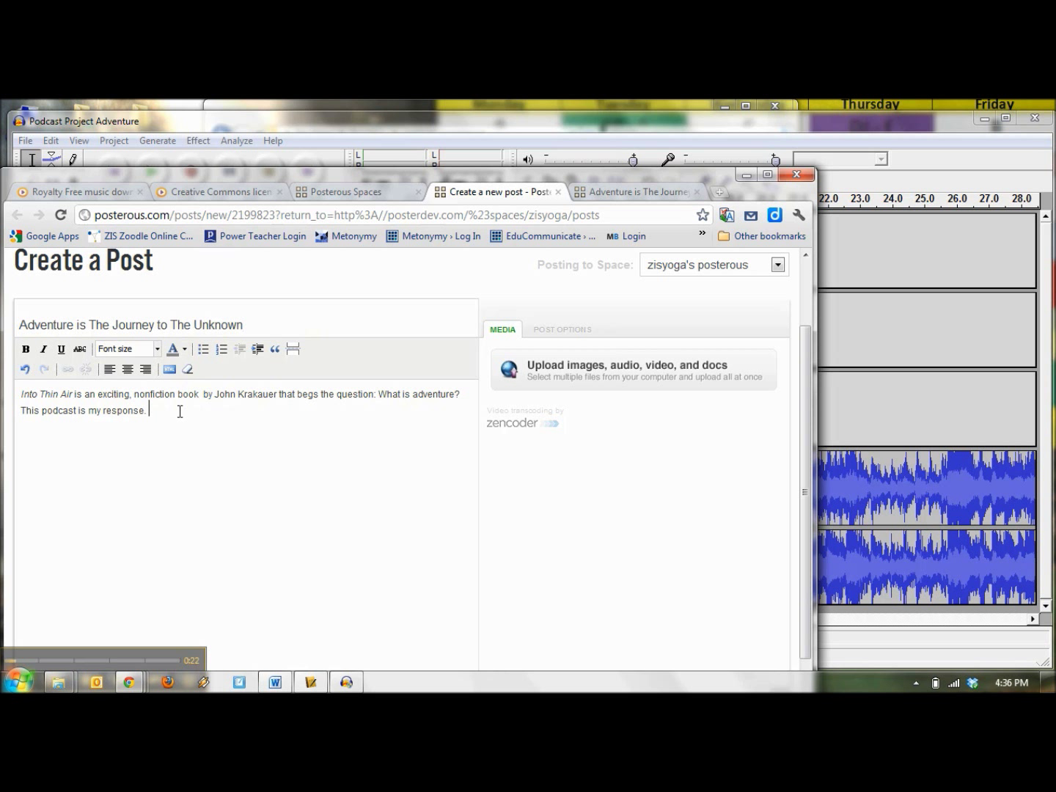
left_click_drag(181, 412, 15, 396)
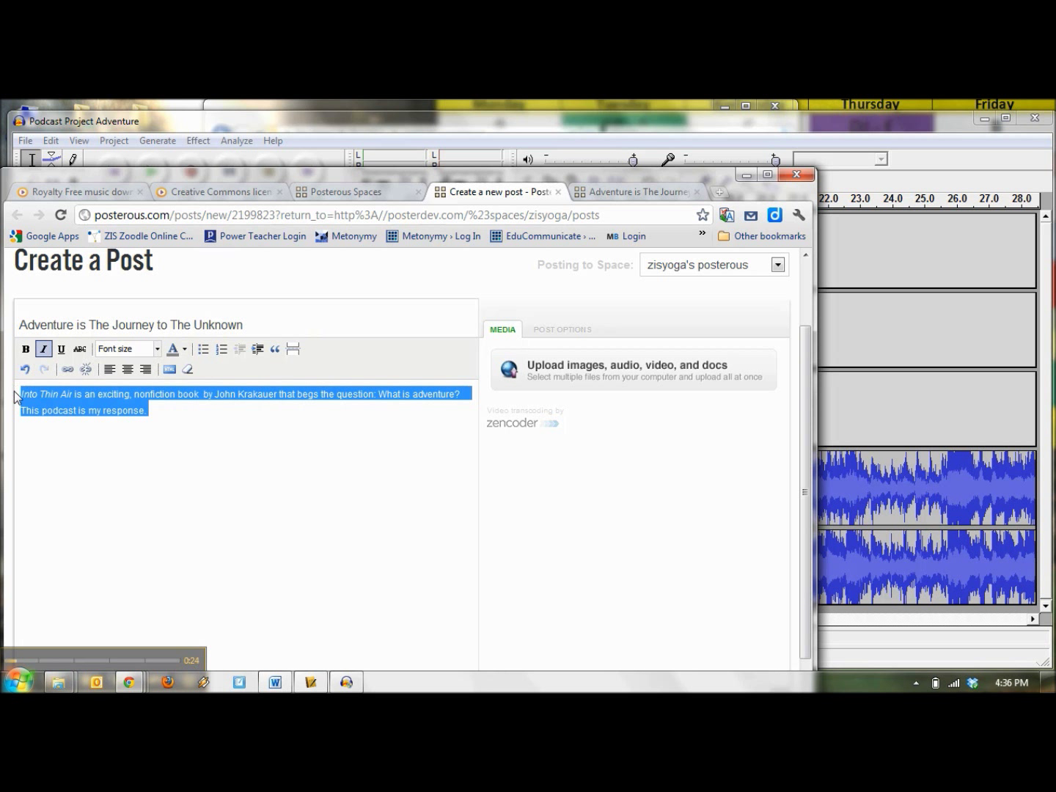
left_click(186, 420)
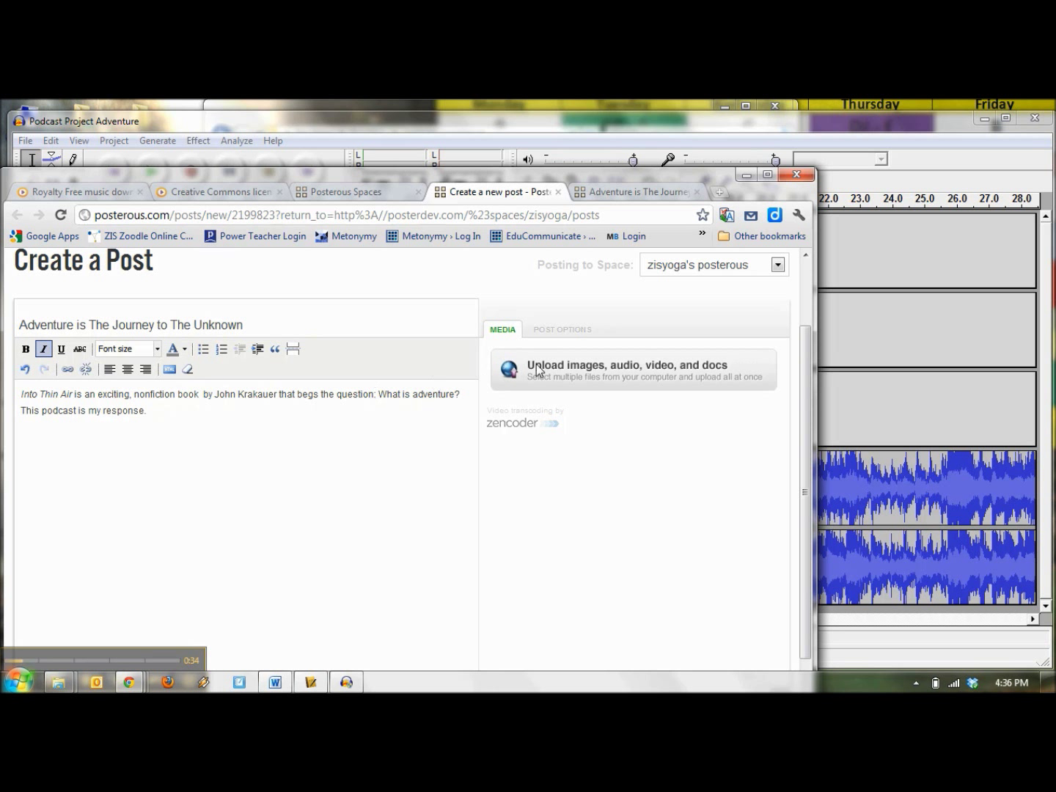
Upload Podcast Adventure Final.mp3 from the Desktop podcast folder, then add a new body line.
left_click(579, 361)
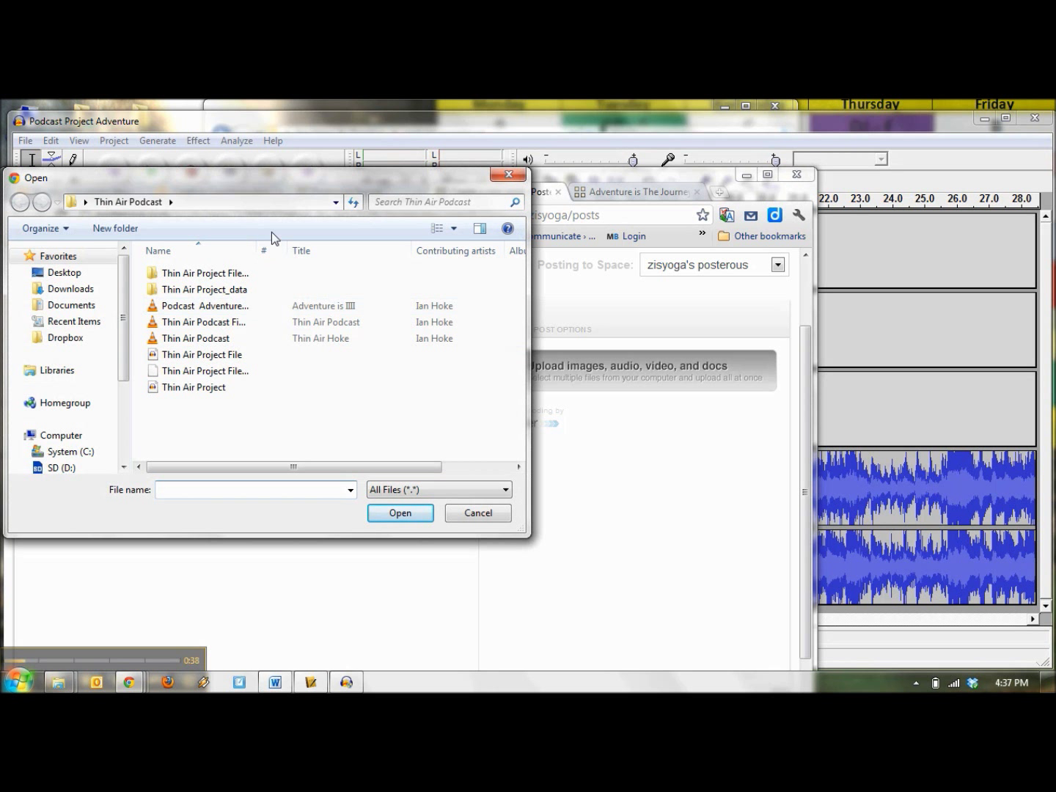
left_click(48, 275)
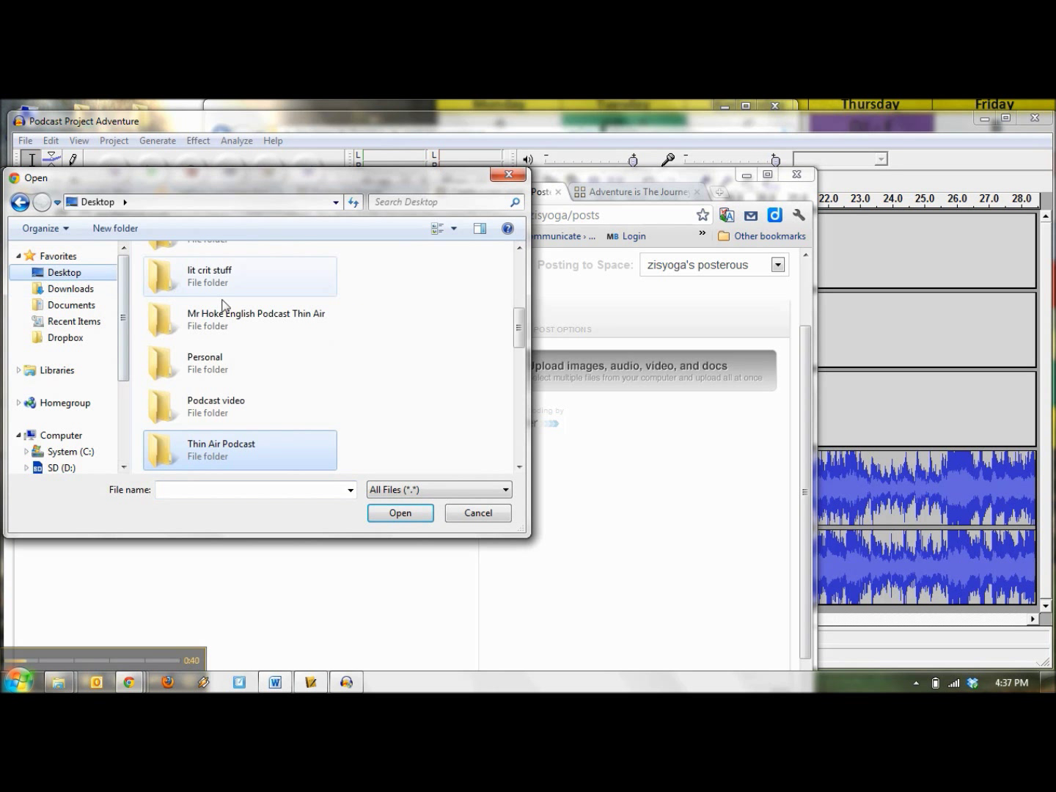
double_click(279, 324)
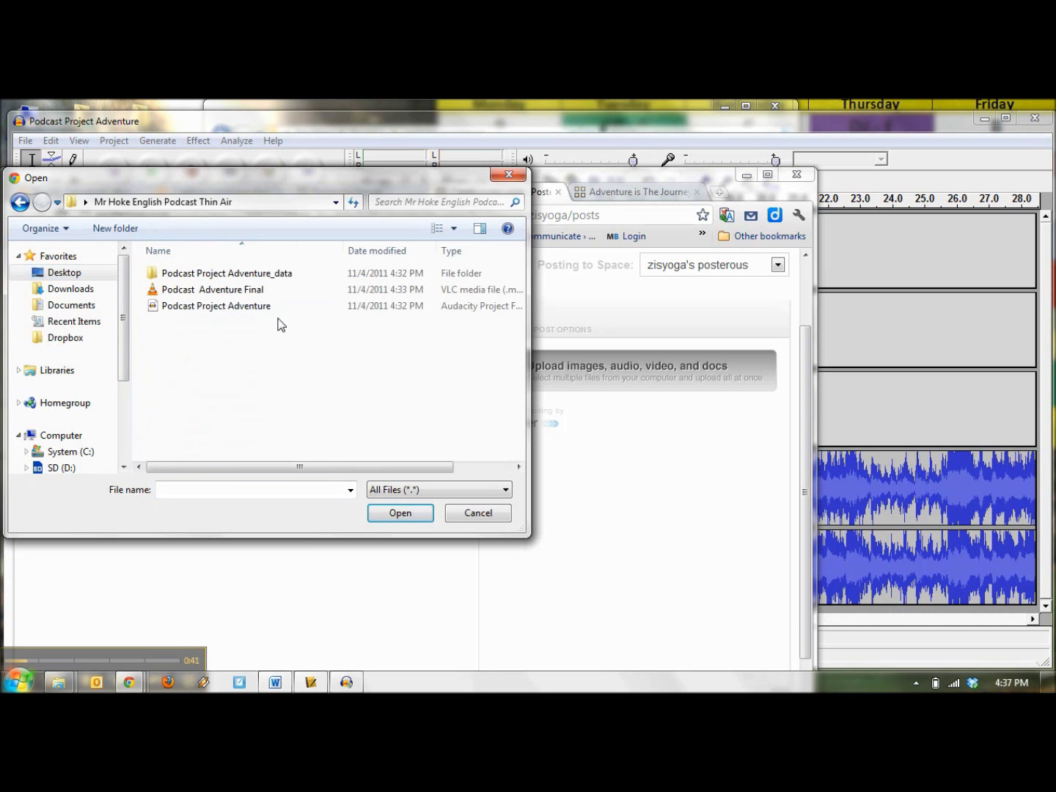
double_click(251, 292)
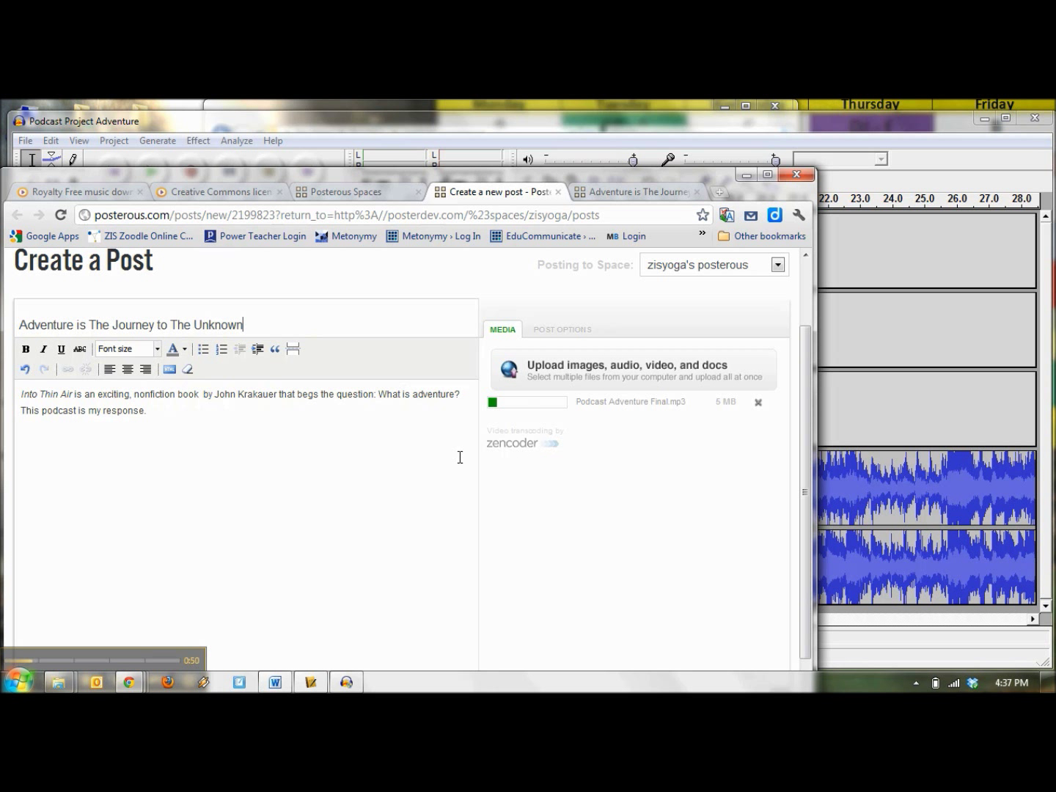
left_click(323, 443)
key("Return")
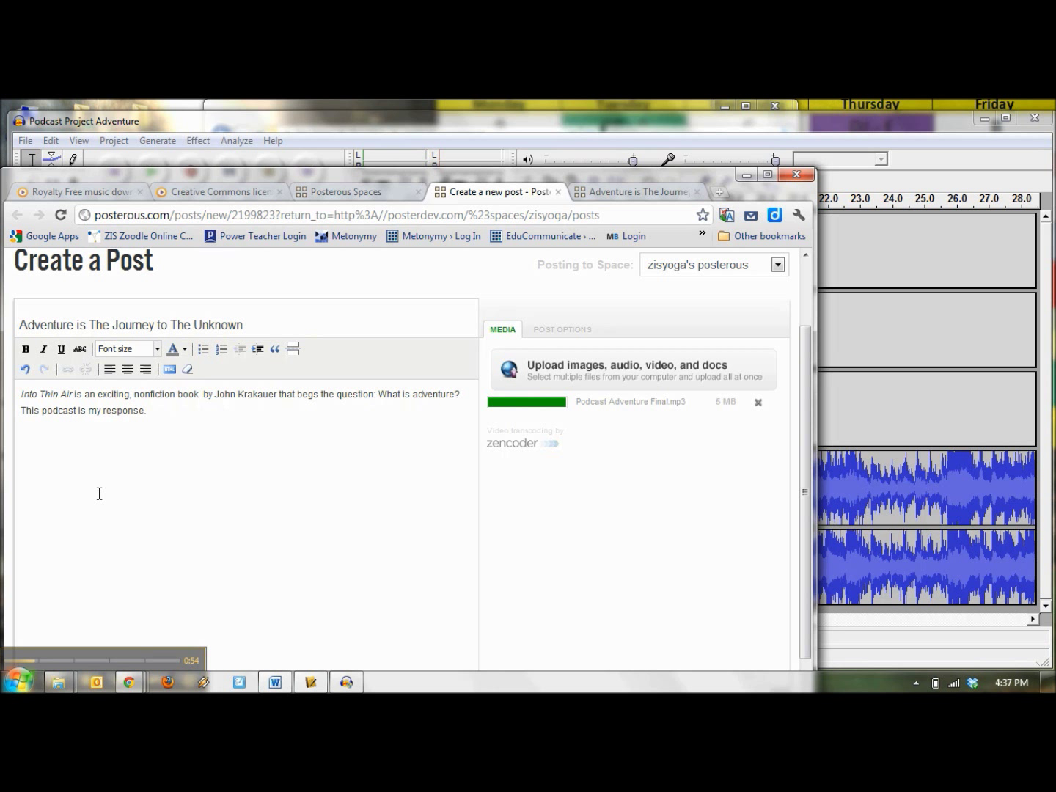
Copy the Epic Soul Factory artist page address from Jamendo.
left_click(229, 189)
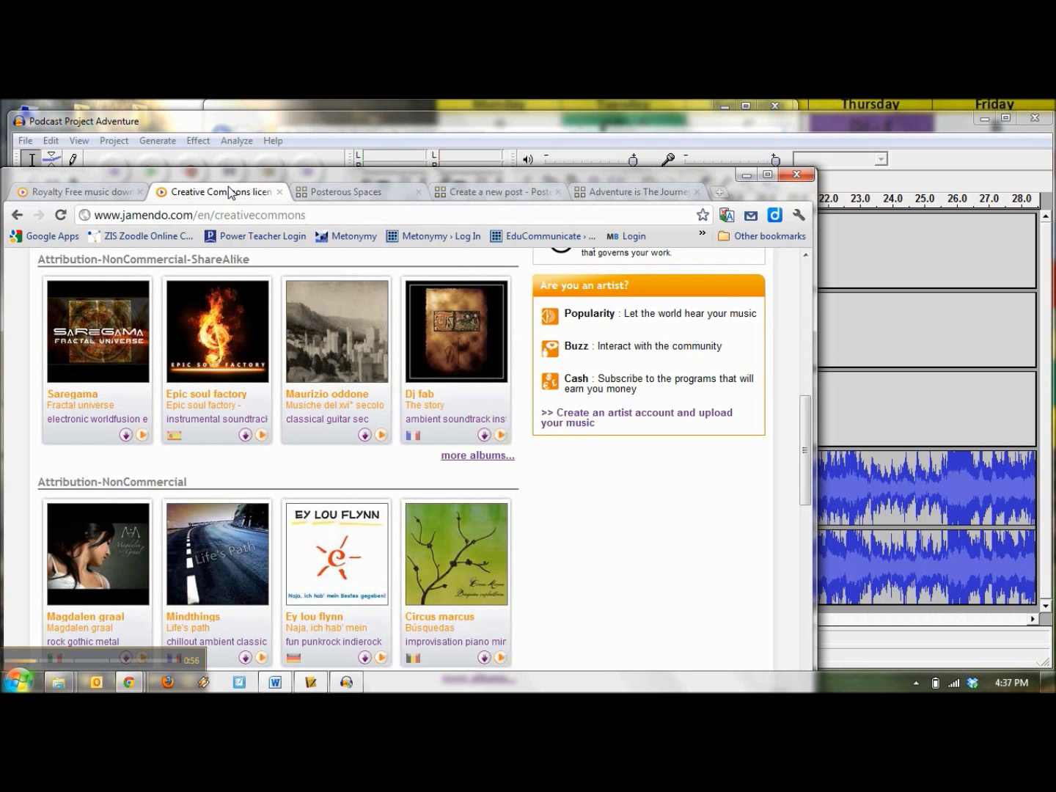
left_click(203, 402)
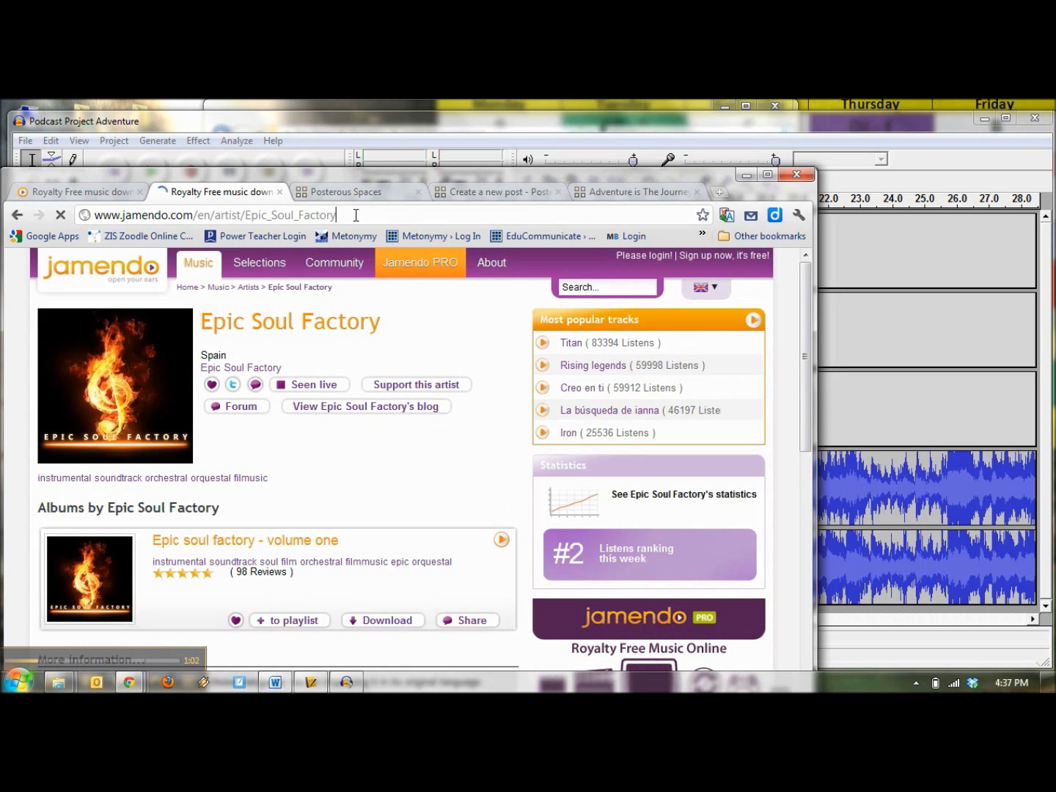
left_click(356, 215)
key("ctrl+c")
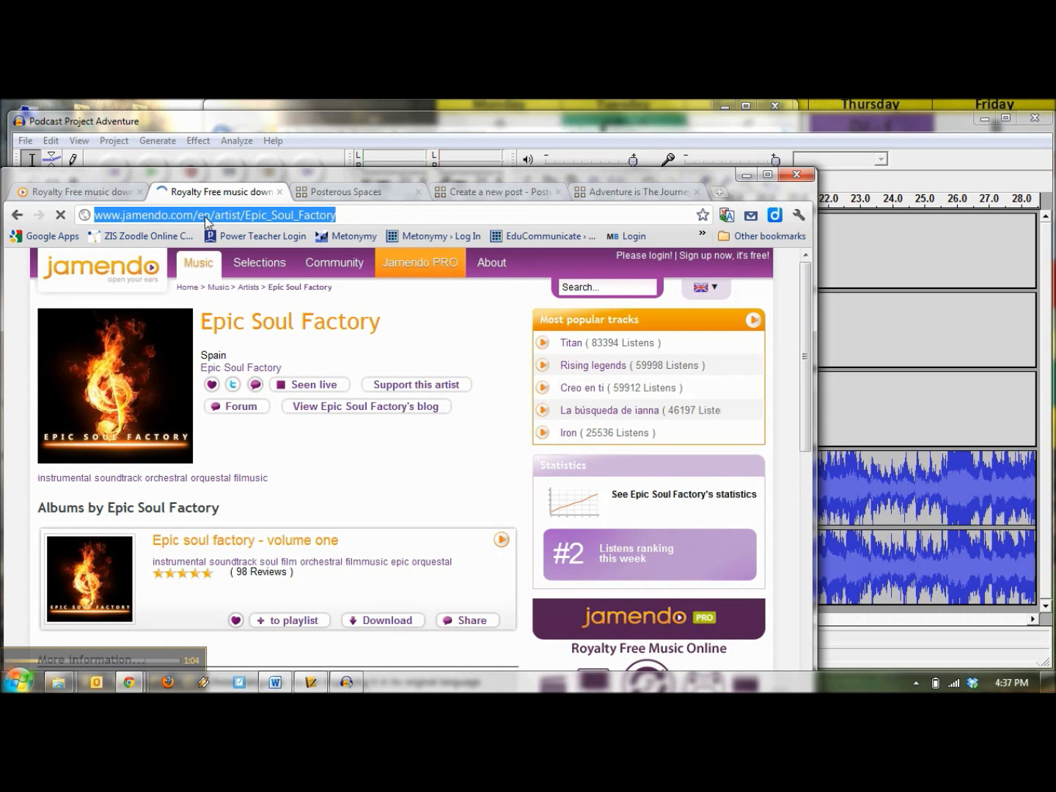
left_click(495, 196)
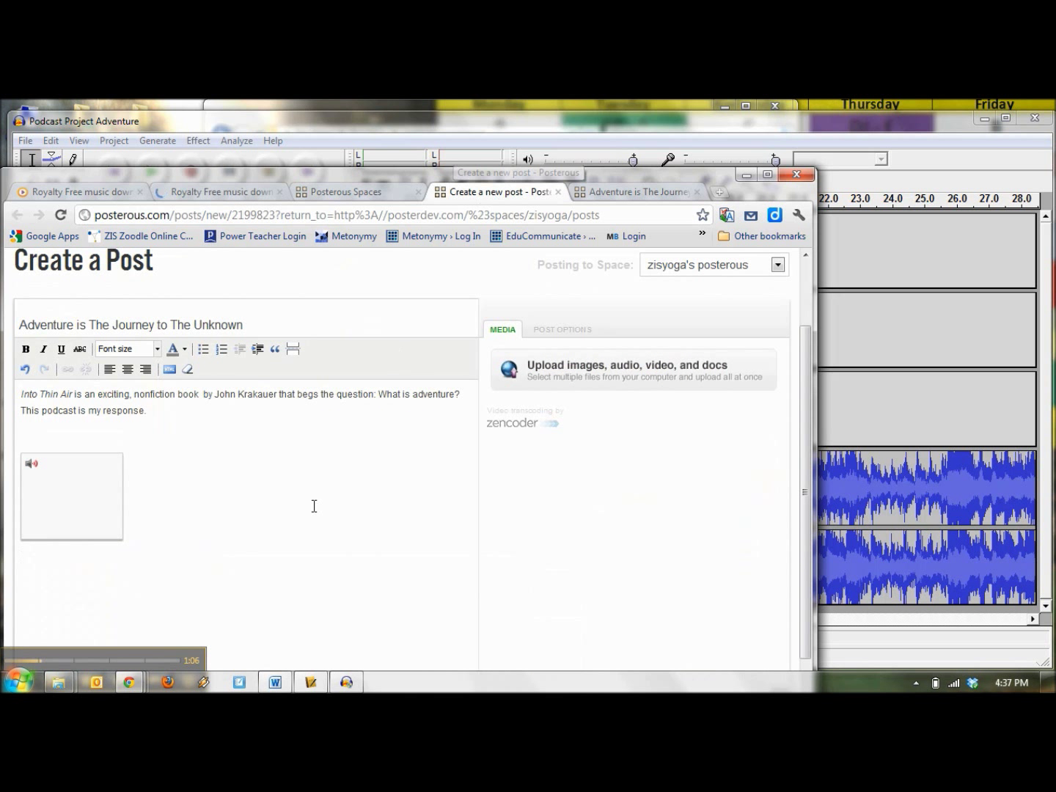
Type 'Thanks to Epic Soul Factory for the music found in this podcast.' and select the artist name.
left_click(86, 558)
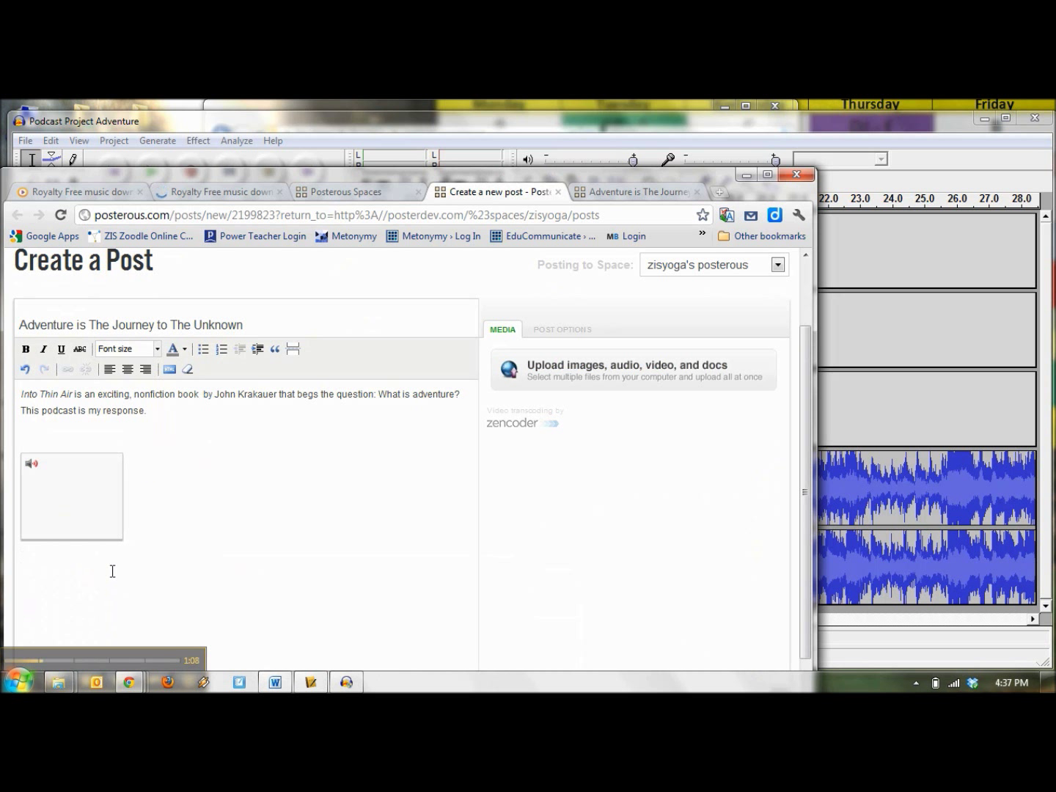
type("Thanks to Epic Soul Factory for the music found in  this")
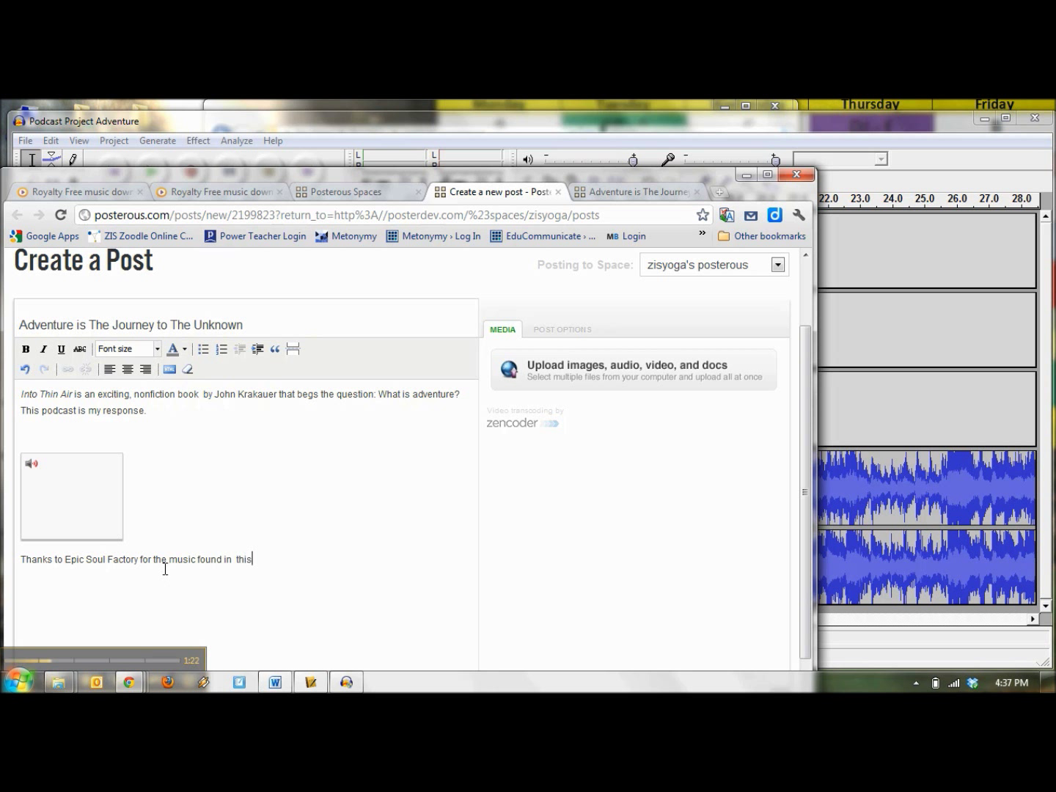
key("BackSpace")
key("BackSpace")
key("BackSpace")
key("BackSpace")
key("BackSpace")
type("this podcast.")
left_click_drag(66, 558, 142, 552)
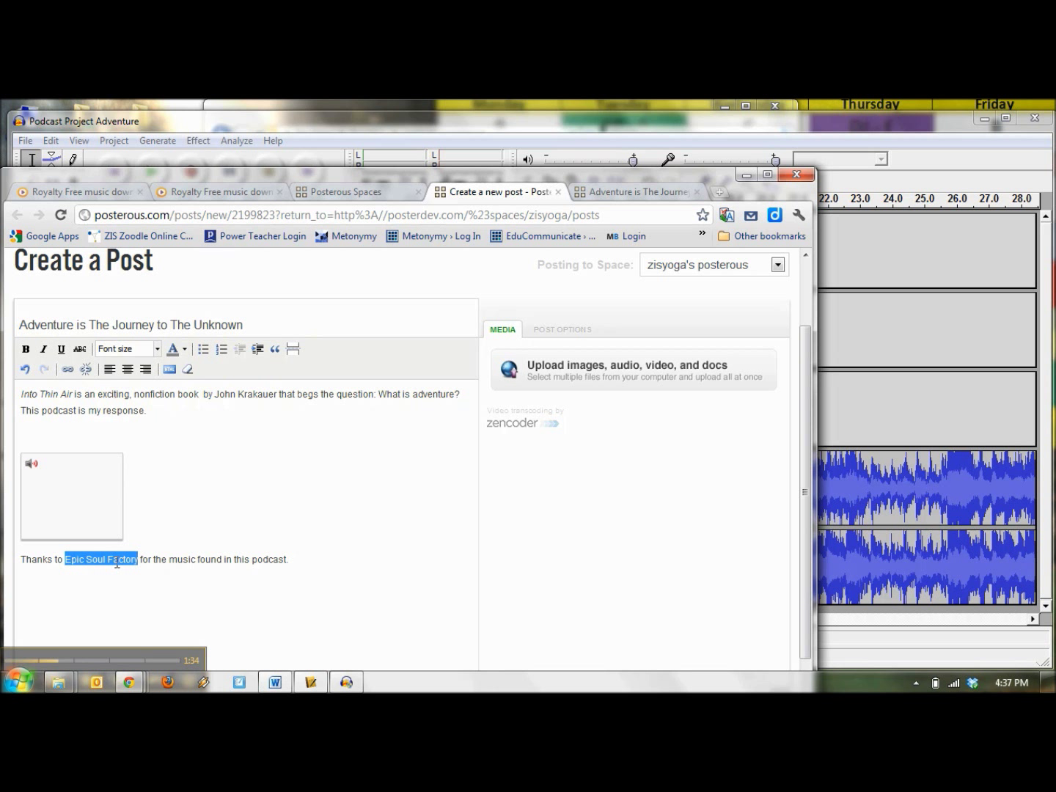
Link 'Epic Soul Factory' to the pasted Jamendo artist URL, opening in a new window, with a title.
left_click(68, 369)
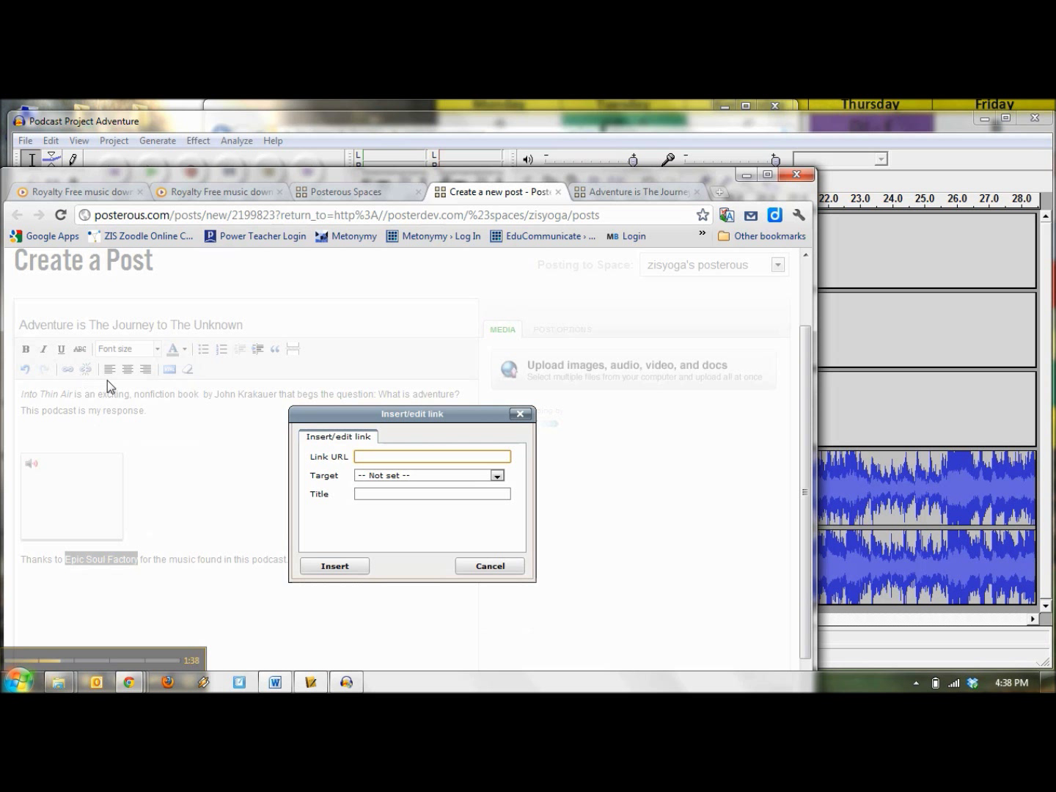
key("ctrl+v")
left_click(499, 475)
left_click(456, 506)
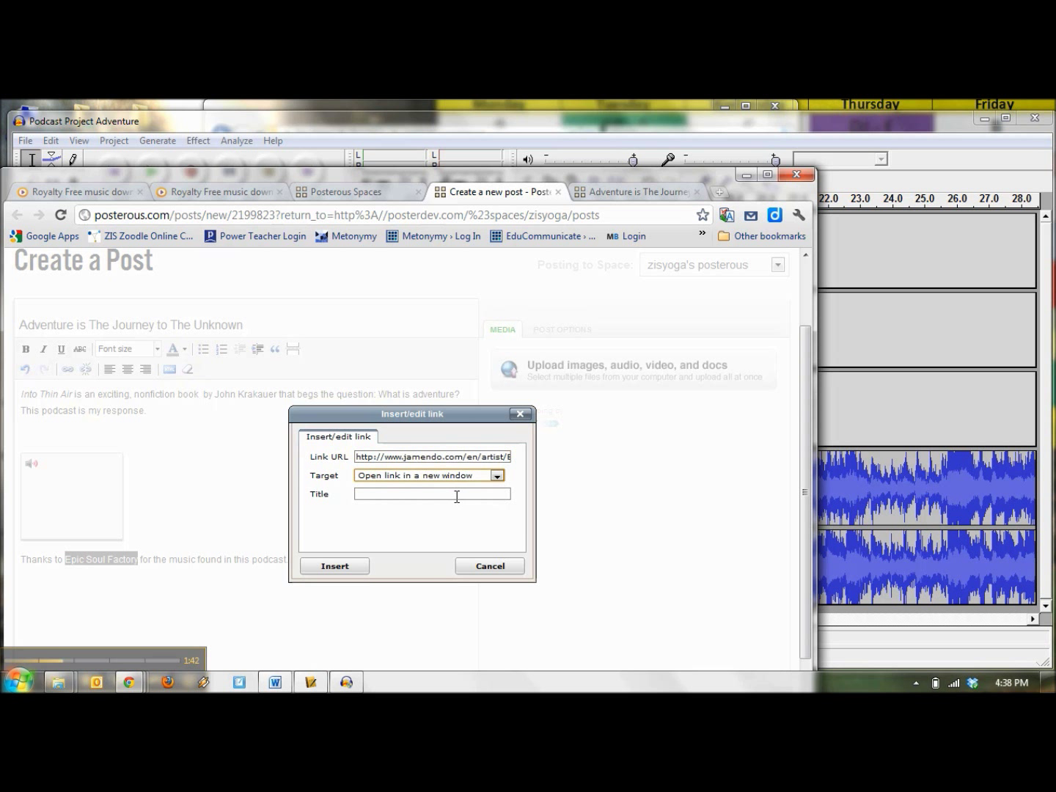
left_click(457, 497)
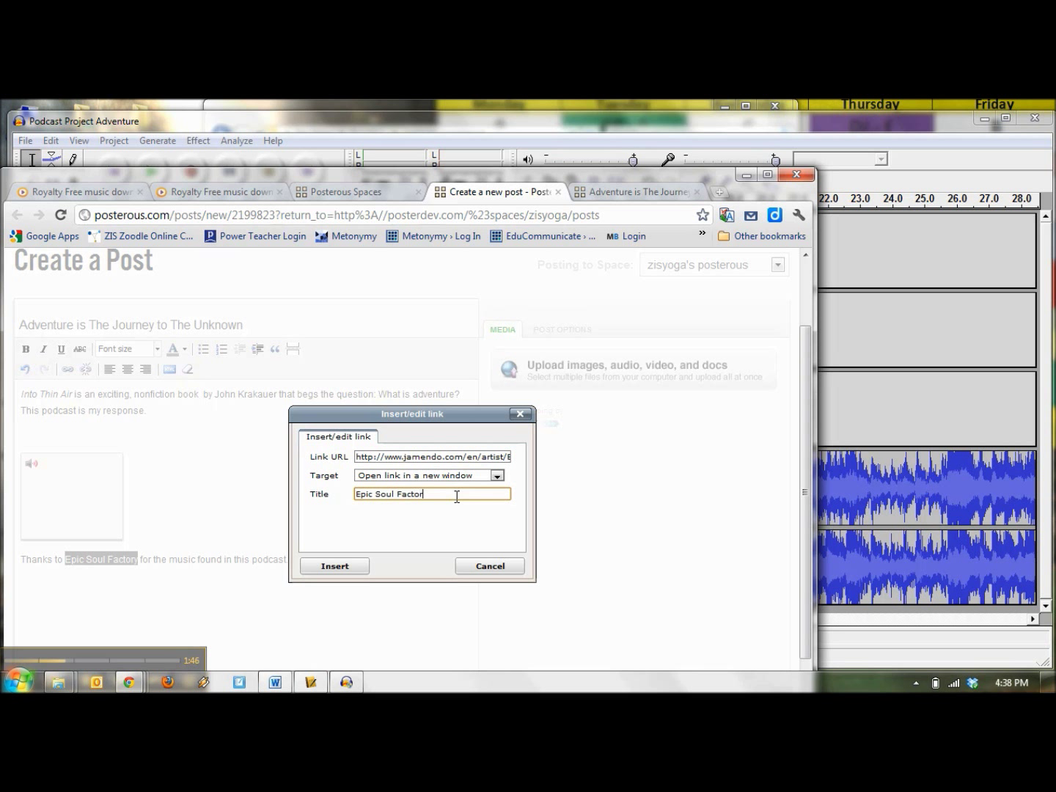
left_click(339, 566)
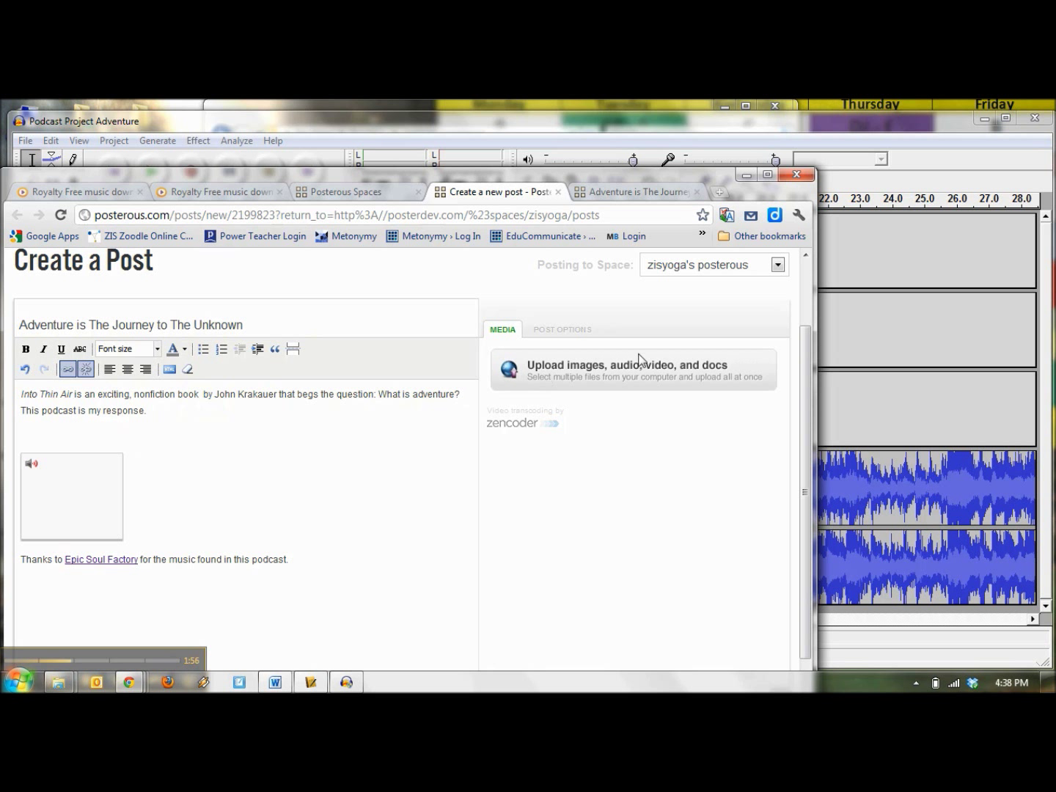
left_click_drag(808, 347, 822, 424)
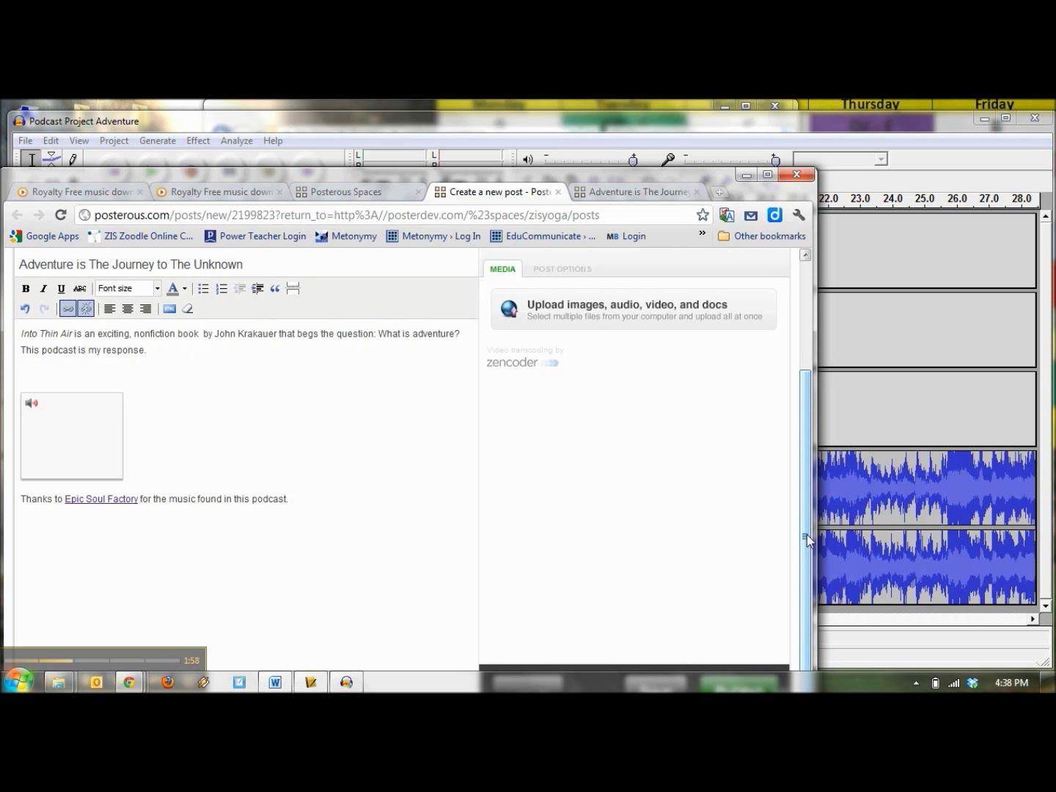
Publish the post, then play and pause the Podcast_Adventure_Final player on the live page.
left_click_drag(670, 173, 676, 116)
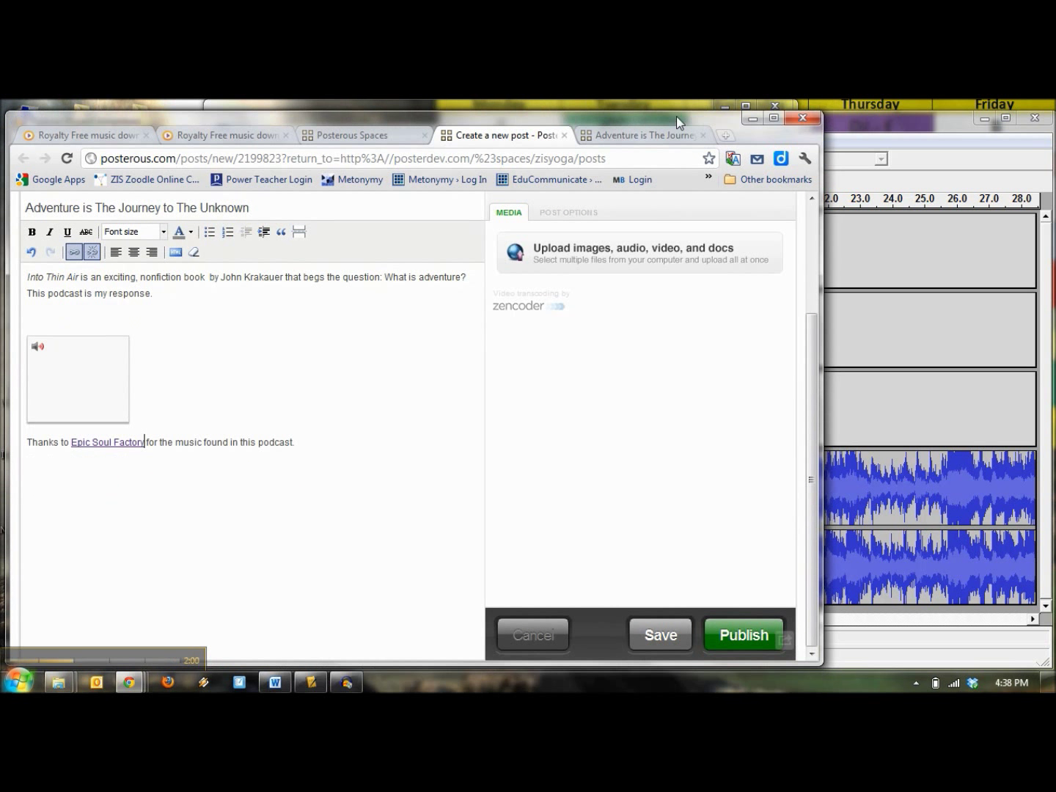
left_click(745, 636)
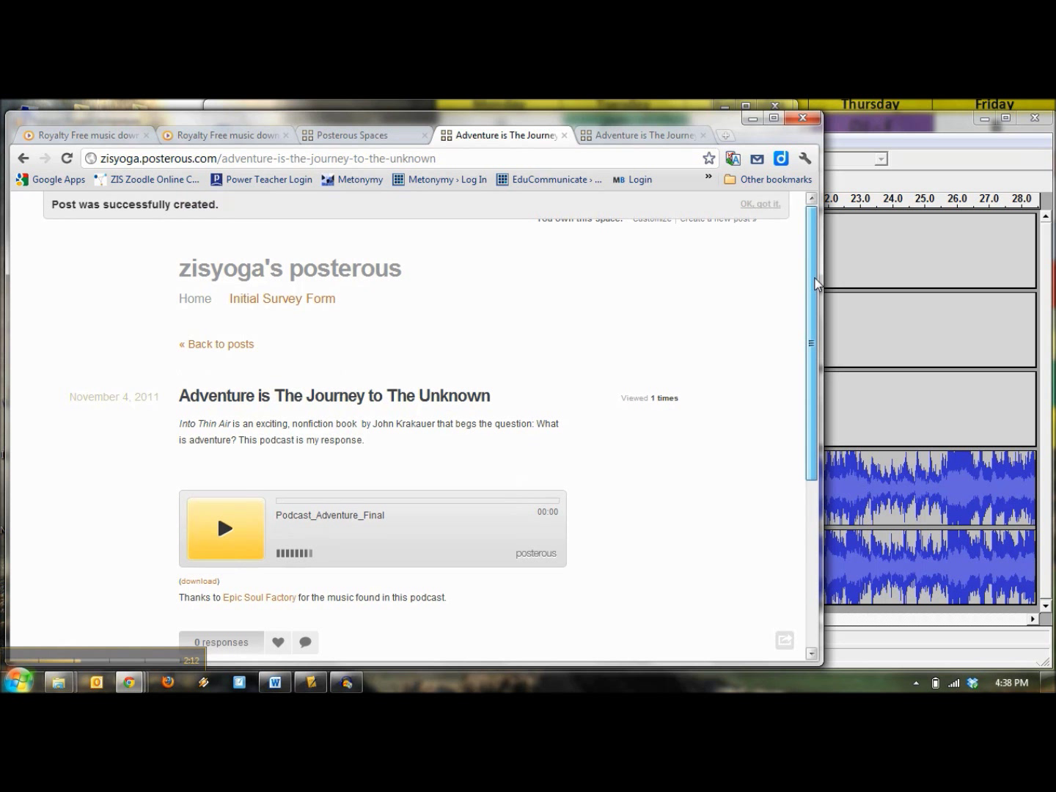
scroll(817, 284, "down", 2)
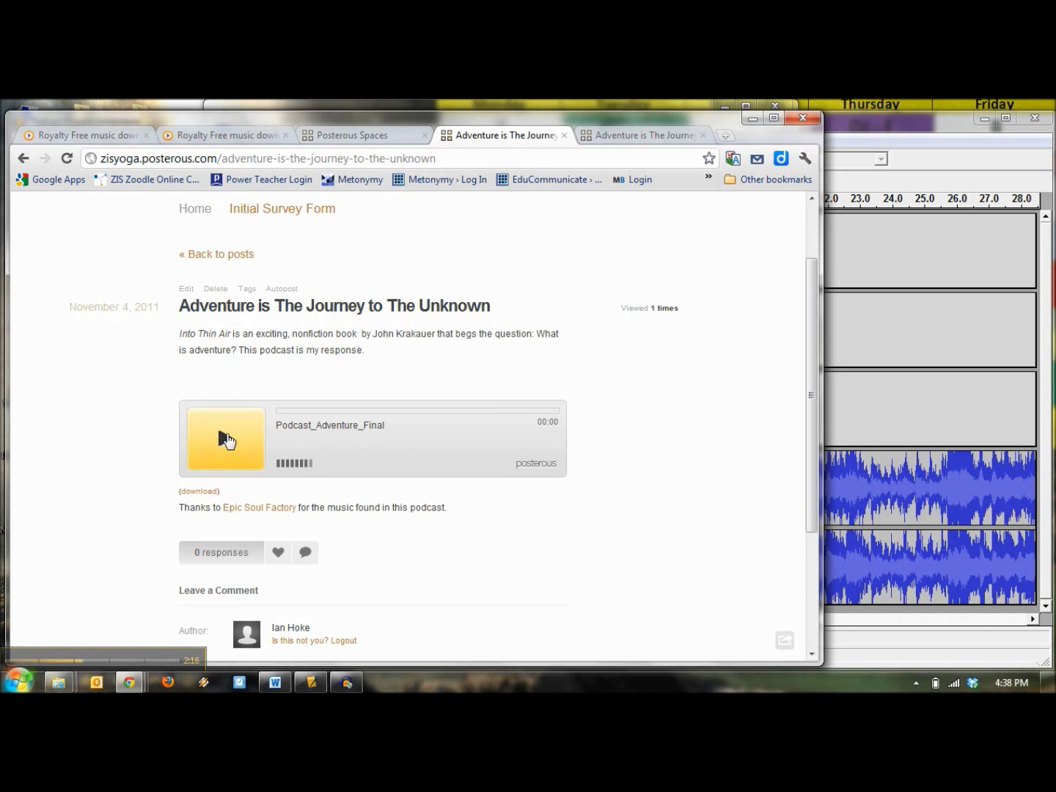
left_click(227, 441)
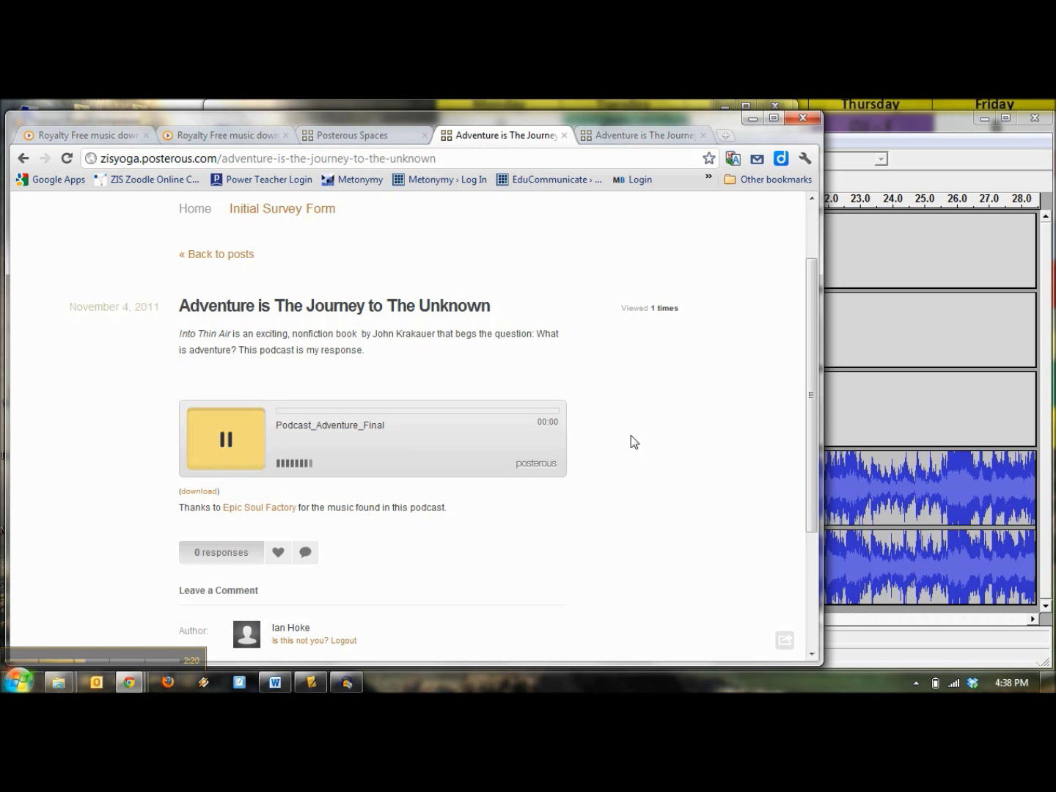
left_click(228, 442)
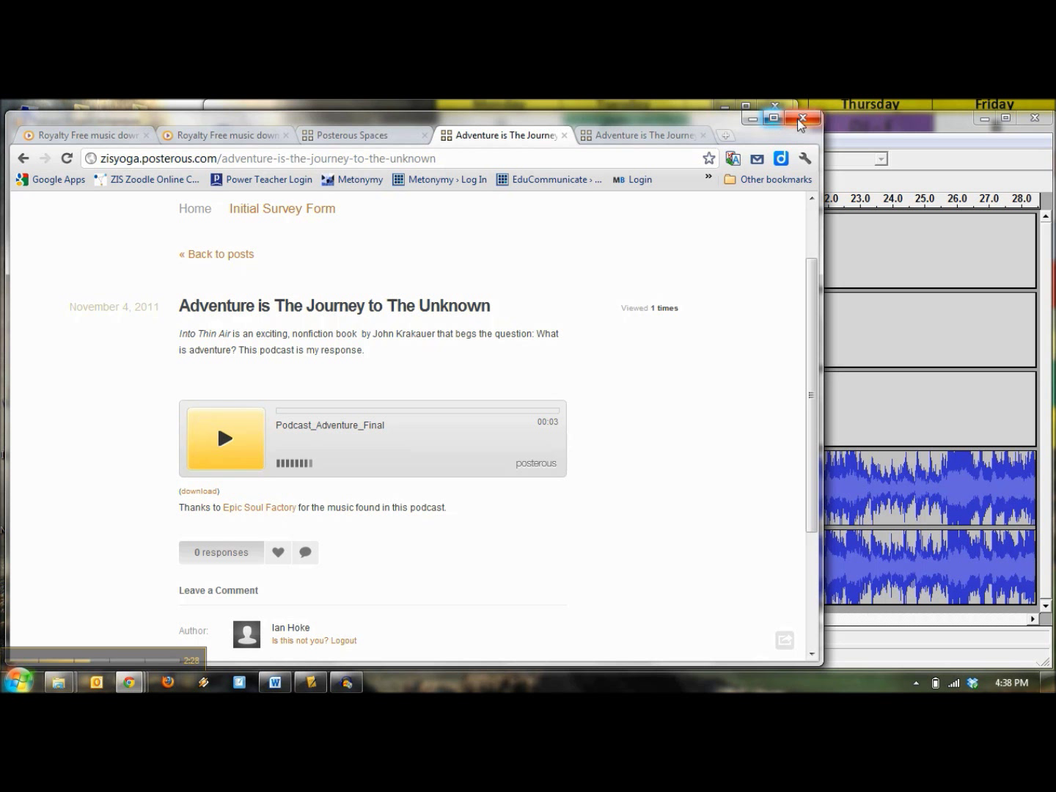
Bring the Word outline forward and scroll to its top, 'How to make a podcast in Audacity'.
left_click(273, 683)
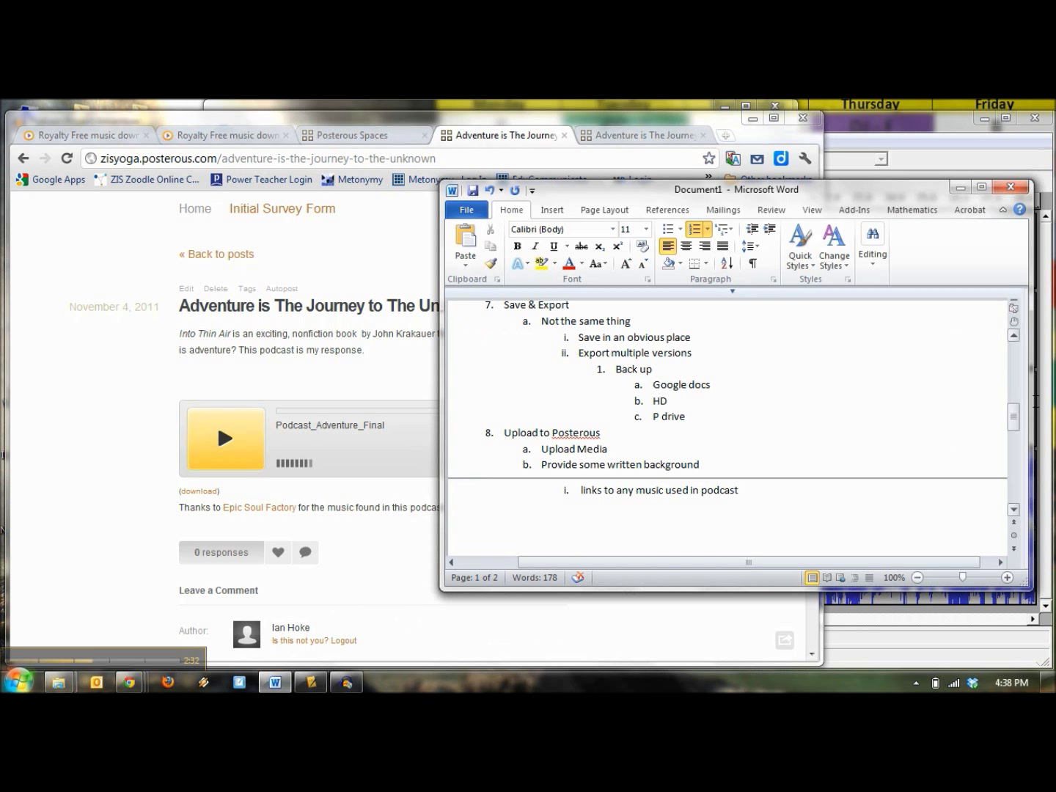
left_click(1013, 418)
left_click_drag(1013, 419, 1033, 347)
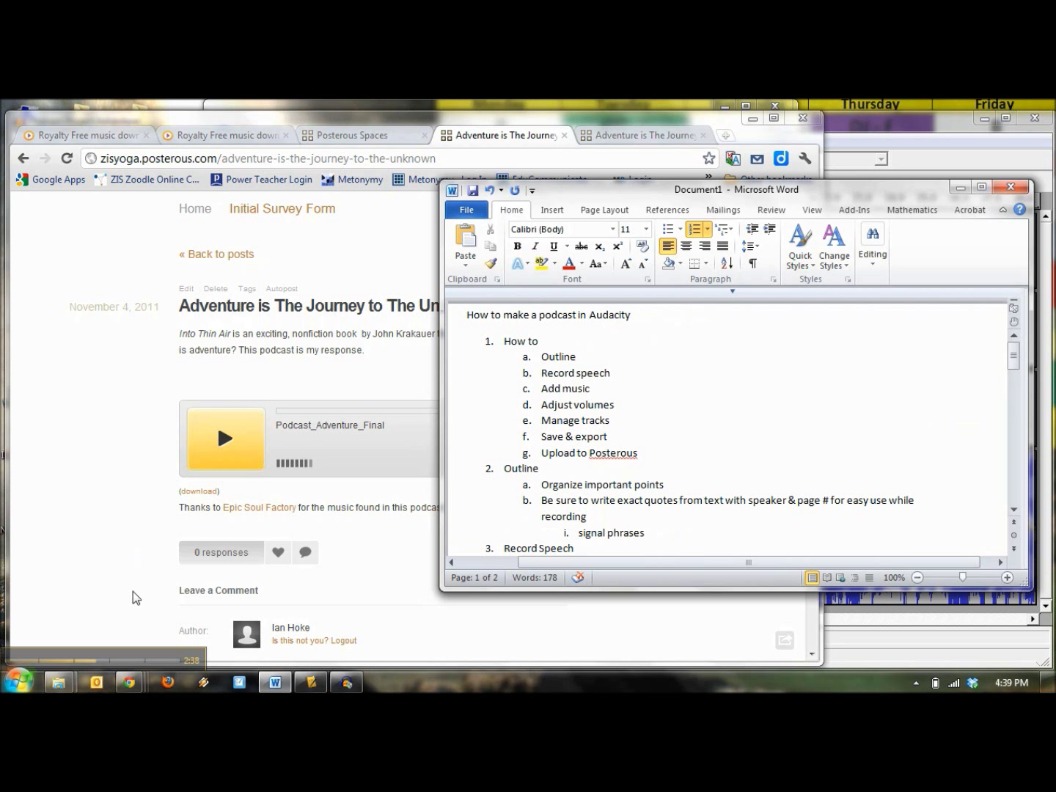
left_click_drag(124, 659, 163, 438)
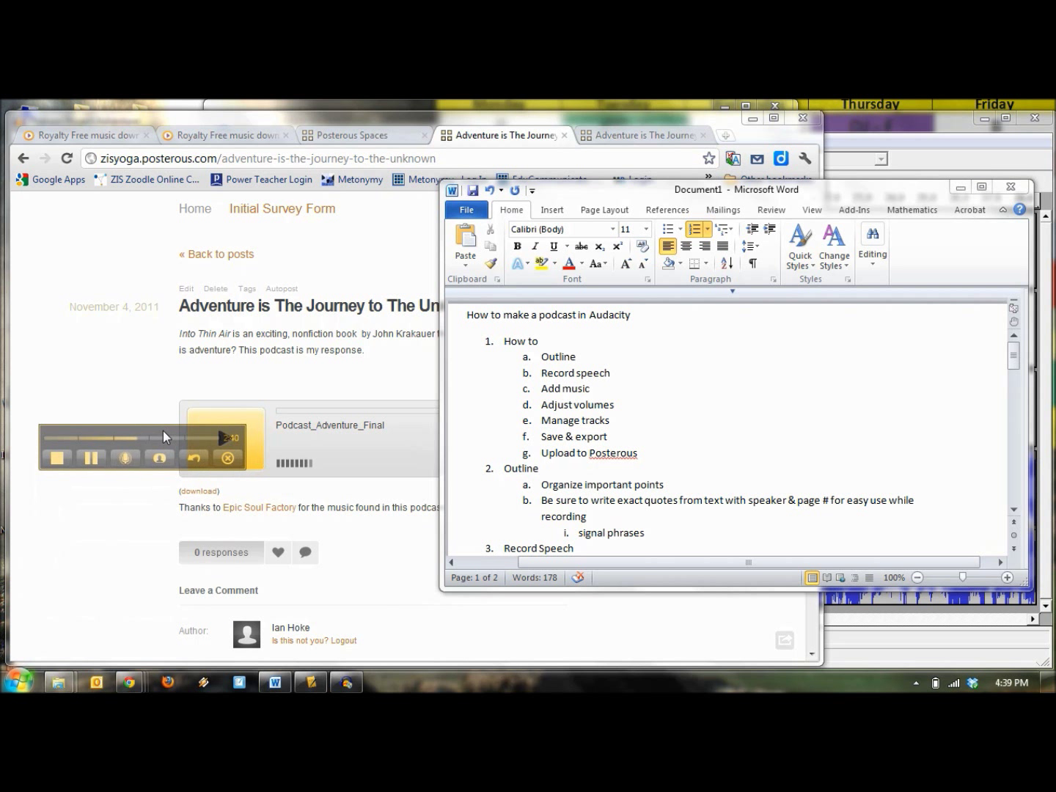